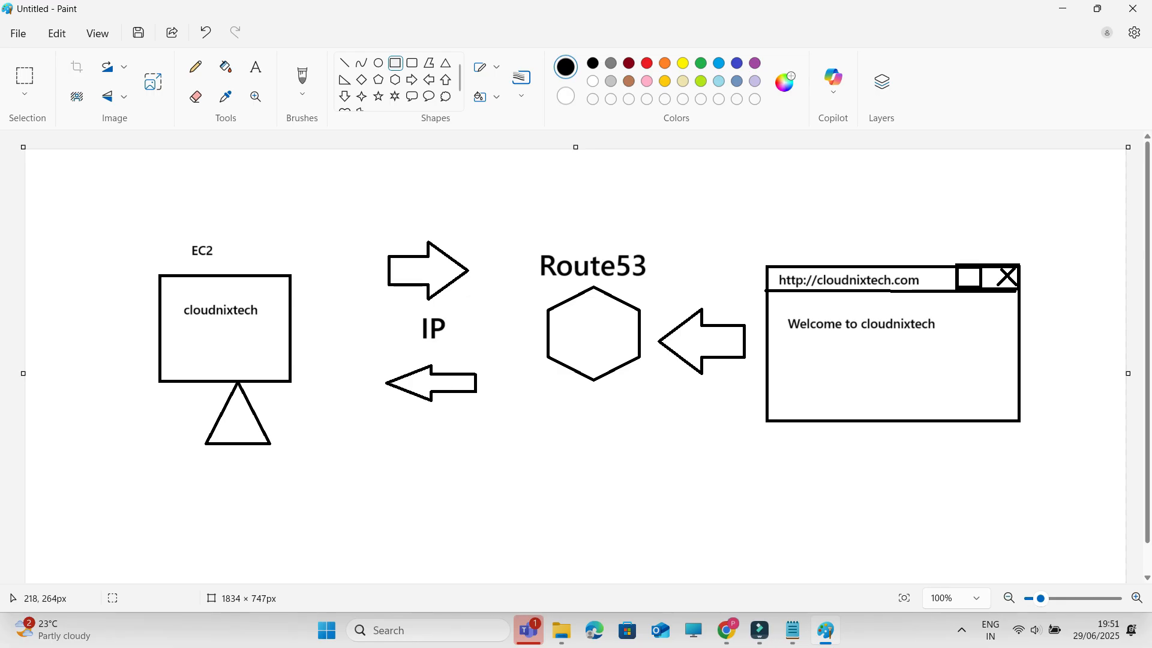
# Step: Switch to the AWS console in Chrome and start a new EC2 instance launch with the name Webserver
pyautogui.click(256, 66)
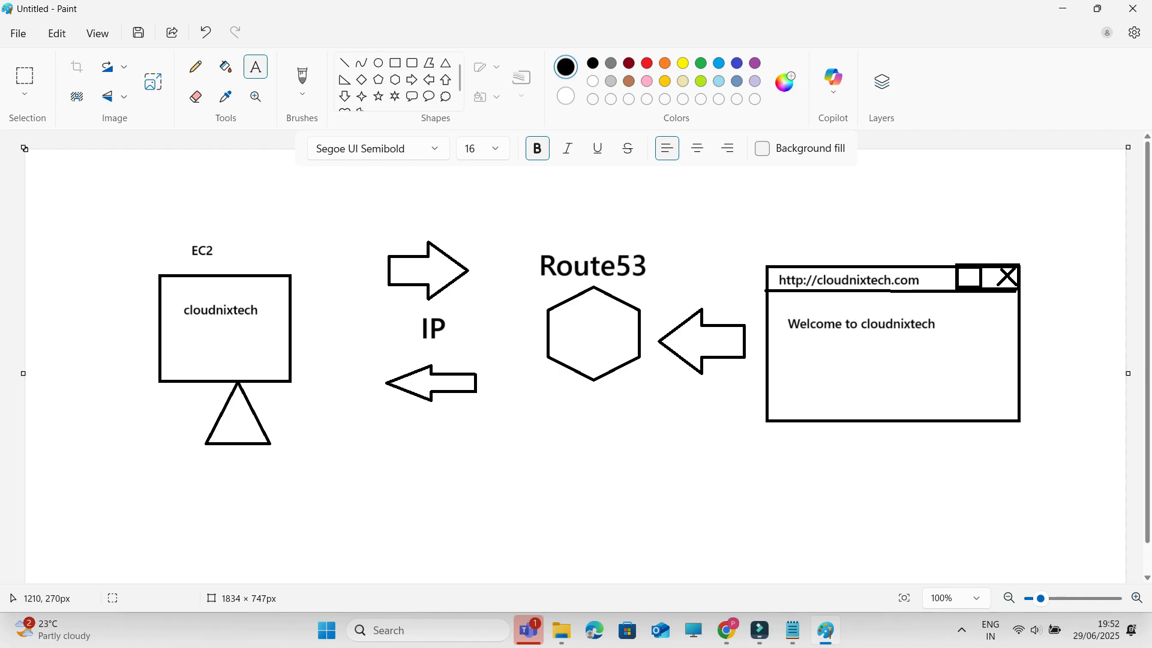
pyautogui.hotkey('alt', 'Tab')
pyautogui.click(70, 47)
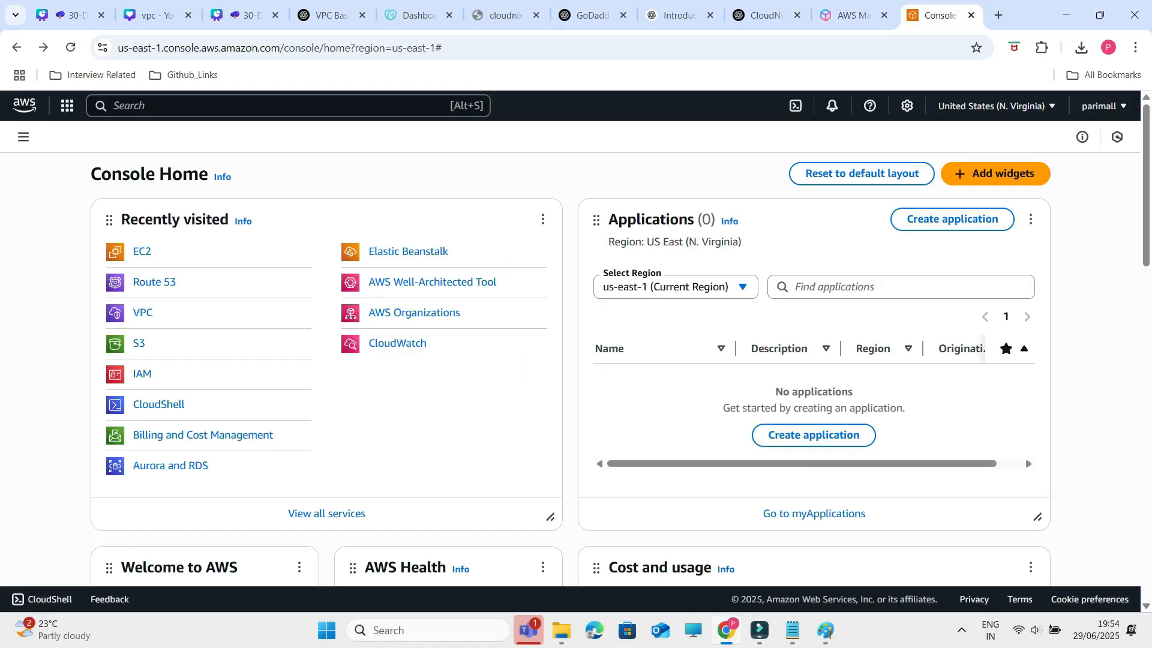
pyautogui.click(143, 252)
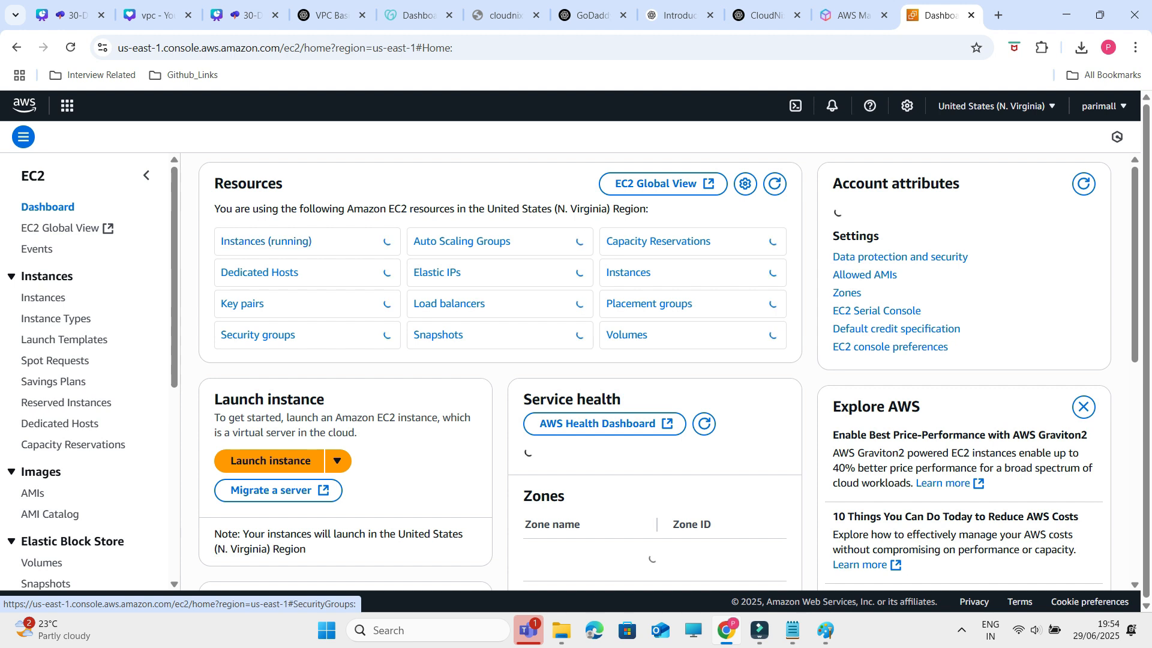
pyautogui.click(270, 461)
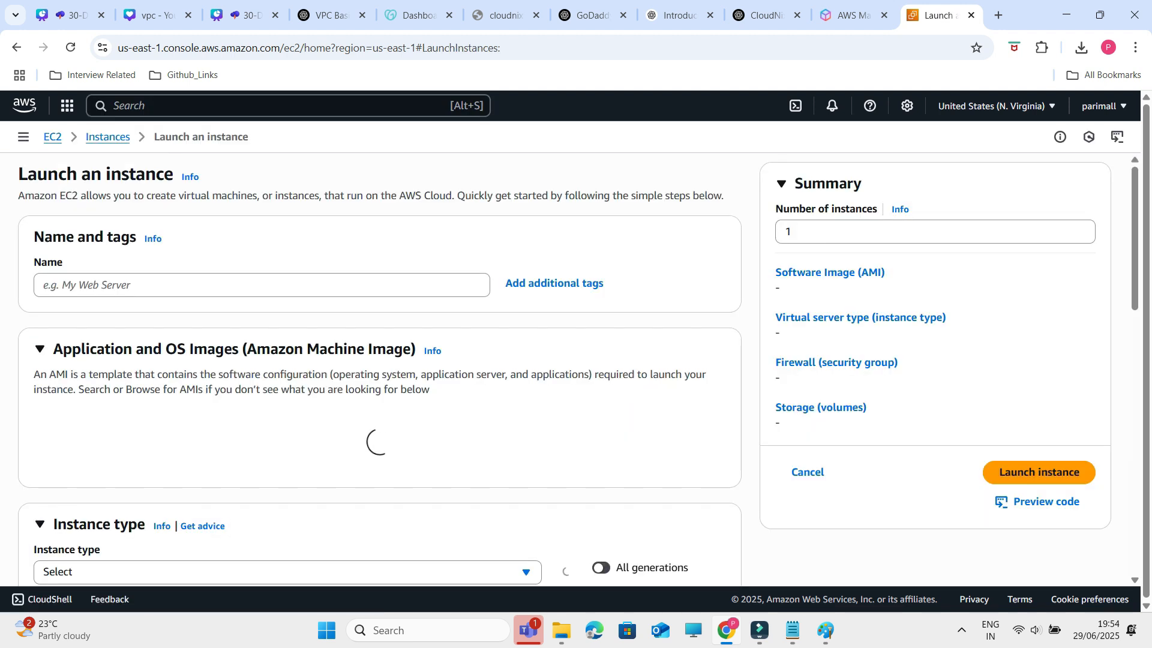
pyautogui.write('Web')
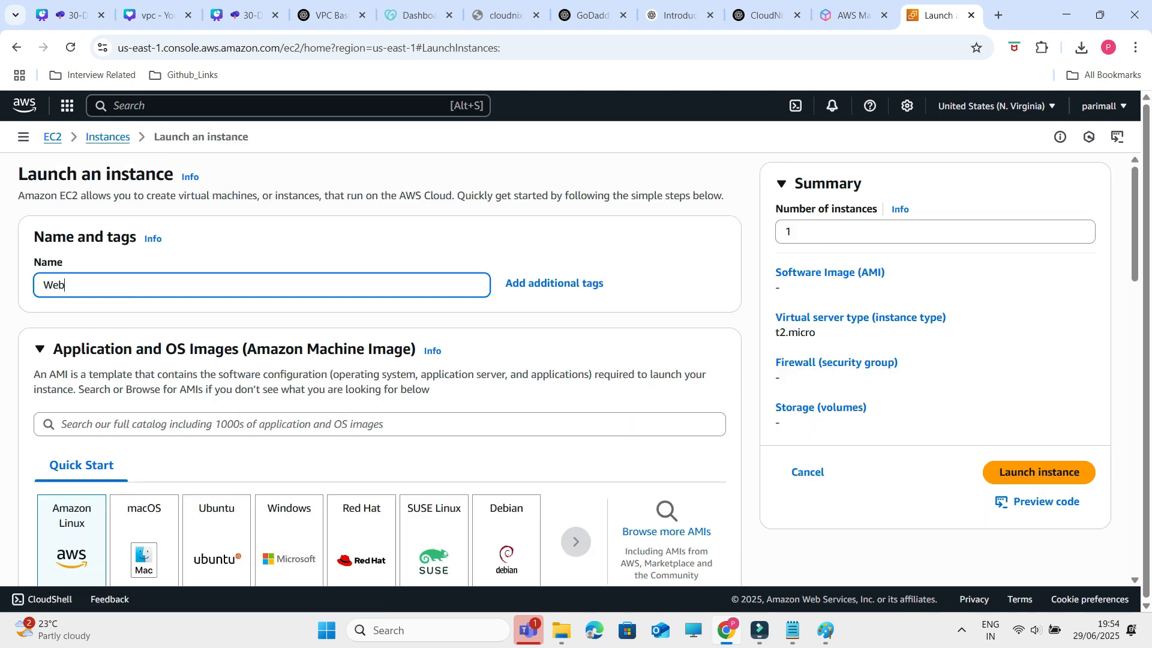
pyautogui.write('server')
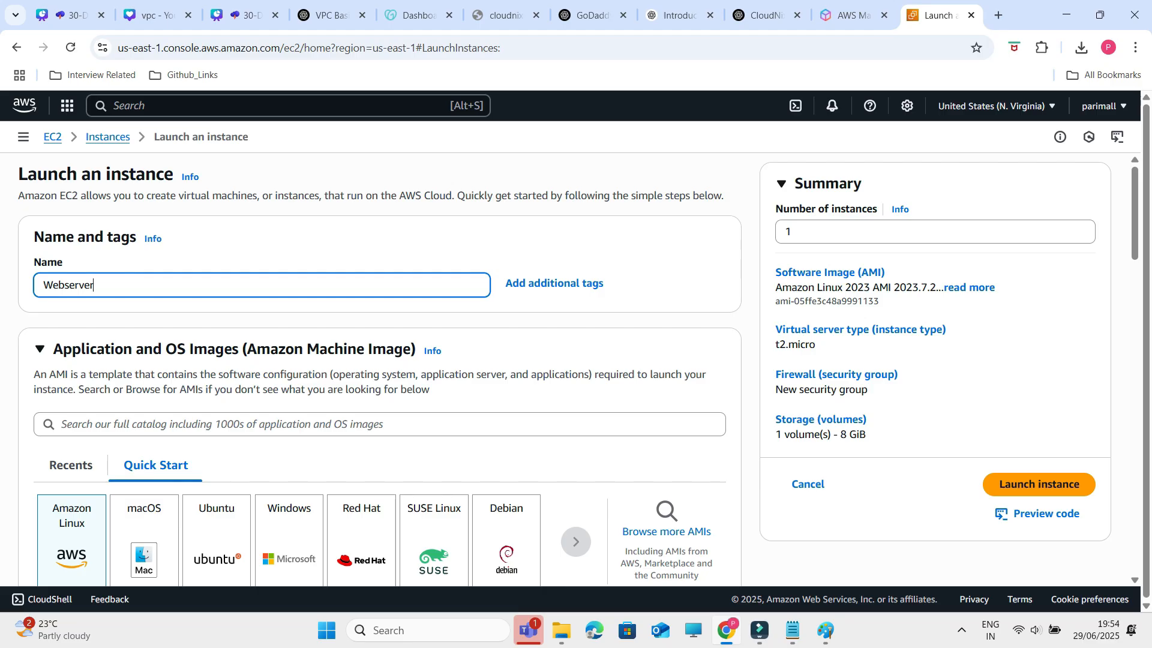
# Step: Select the existing key pair pp for logging in to the instance
pyautogui.scroll(-4, 384, 369)
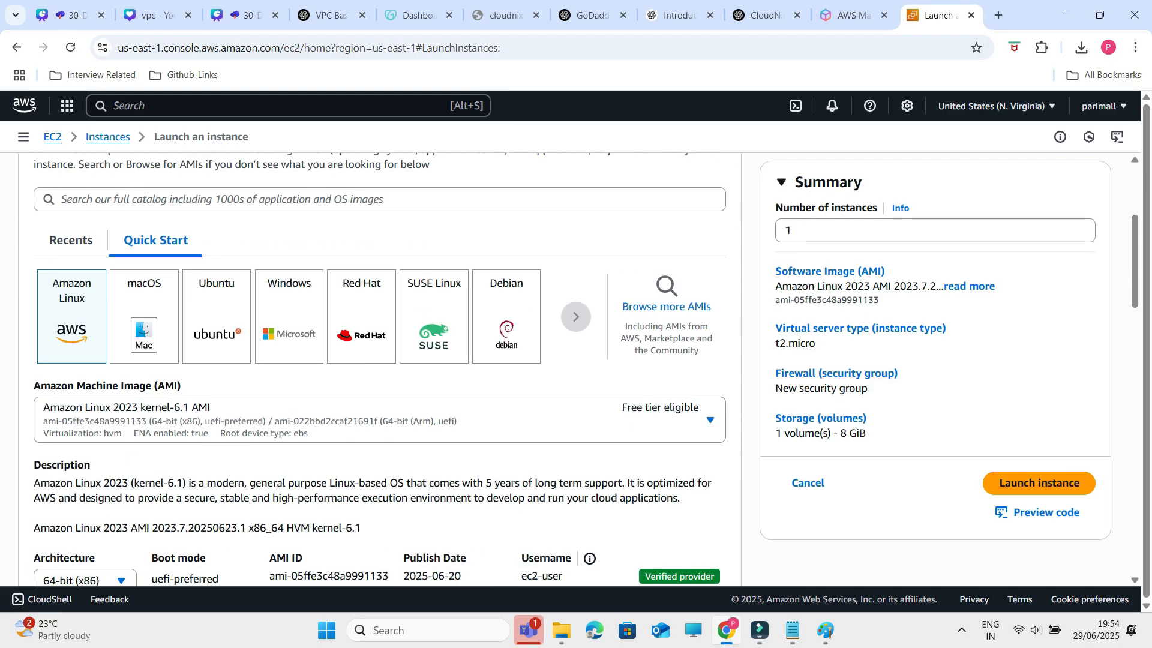
pyautogui.scroll(-6, 384, 369)
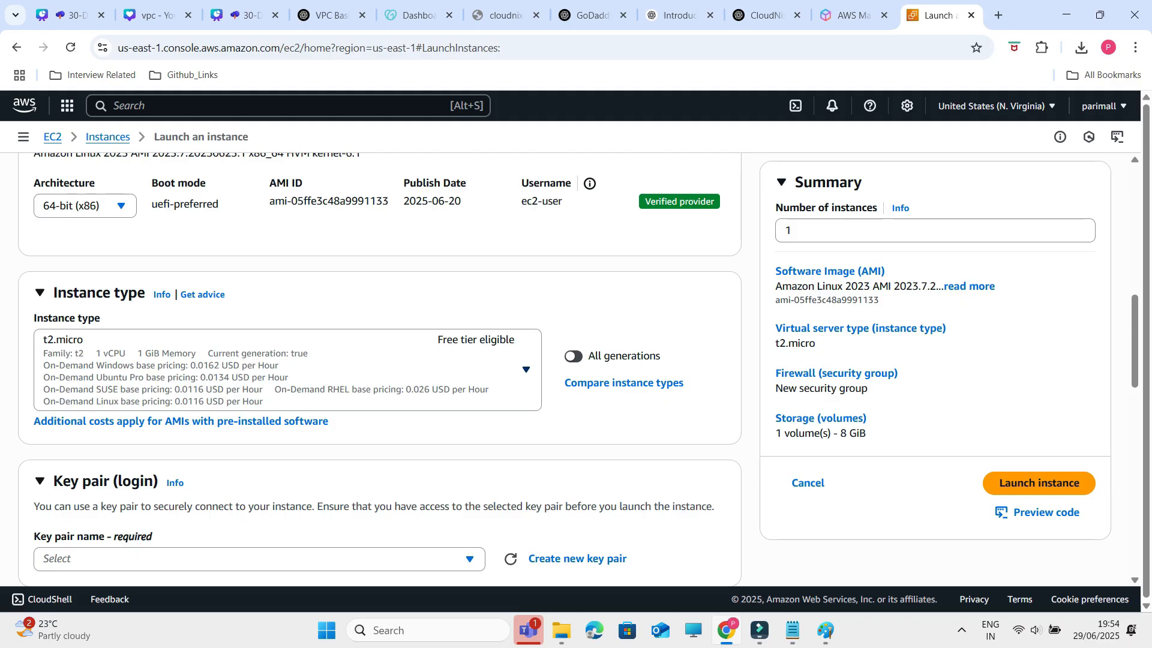
pyautogui.scroll(-3, 384, 369)
pyautogui.click(260, 334)
pyautogui.press('Down')
pyautogui.press('Down')
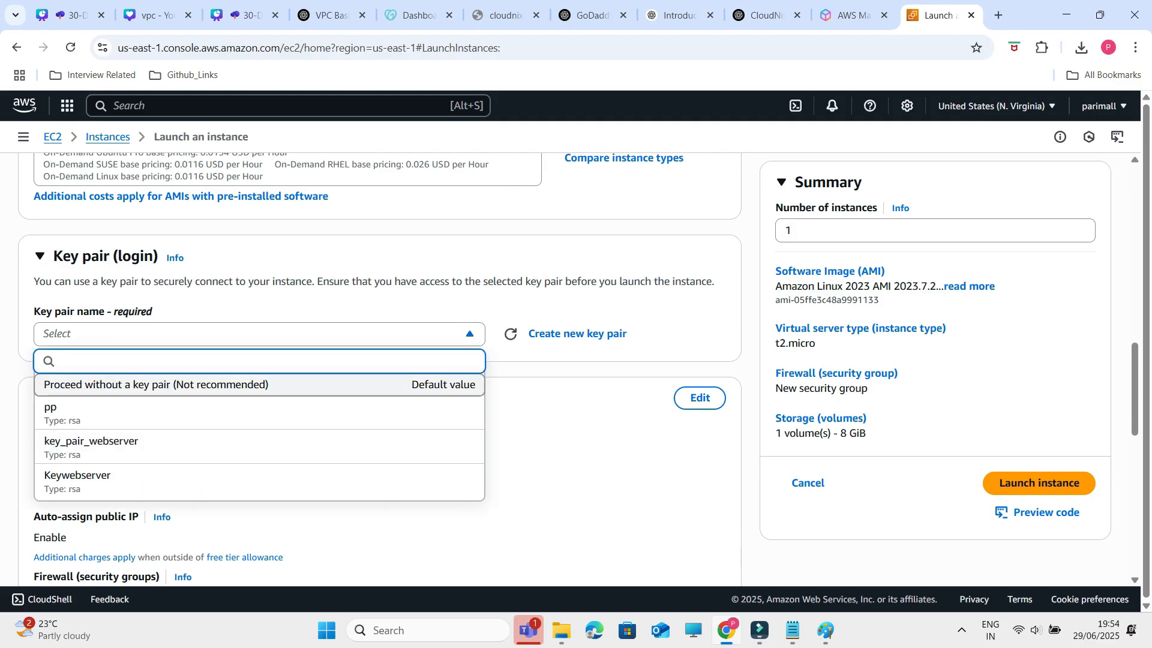
pyautogui.press('Return')
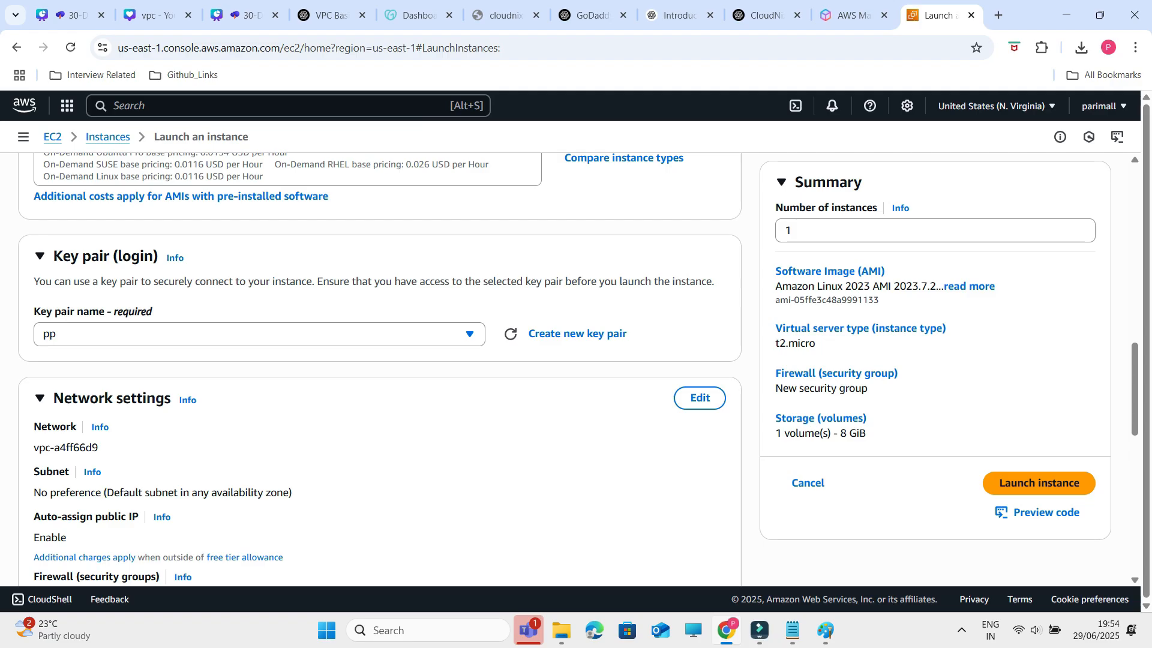
# Step: Allow HTTPS and HTTP traffic from the internet in the instance's new security group
pyautogui.scroll(-4, 380, 370)
pyautogui.click(40, 408)
pyautogui.click(40, 445)
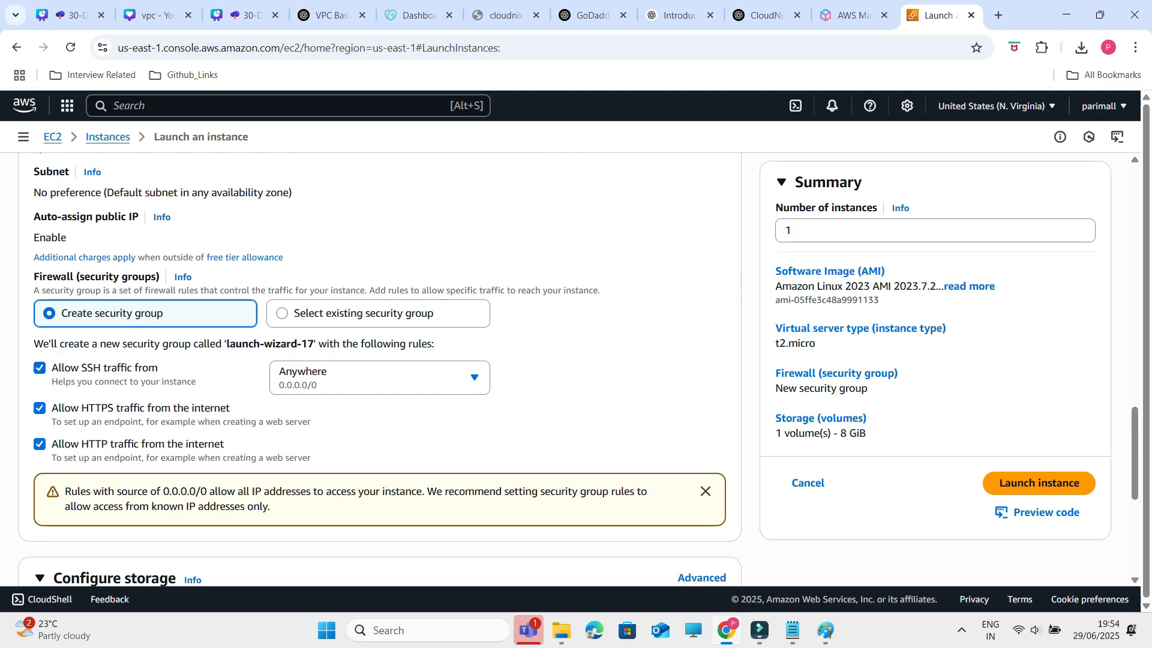
# Step: Copy the bash script that updates packages, then installs, starts and enables Apache httpd from Notepad into the instance's user data
pyautogui.scroll(-4, 380, 370)
pyautogui.scroll(-2, 380, 370)
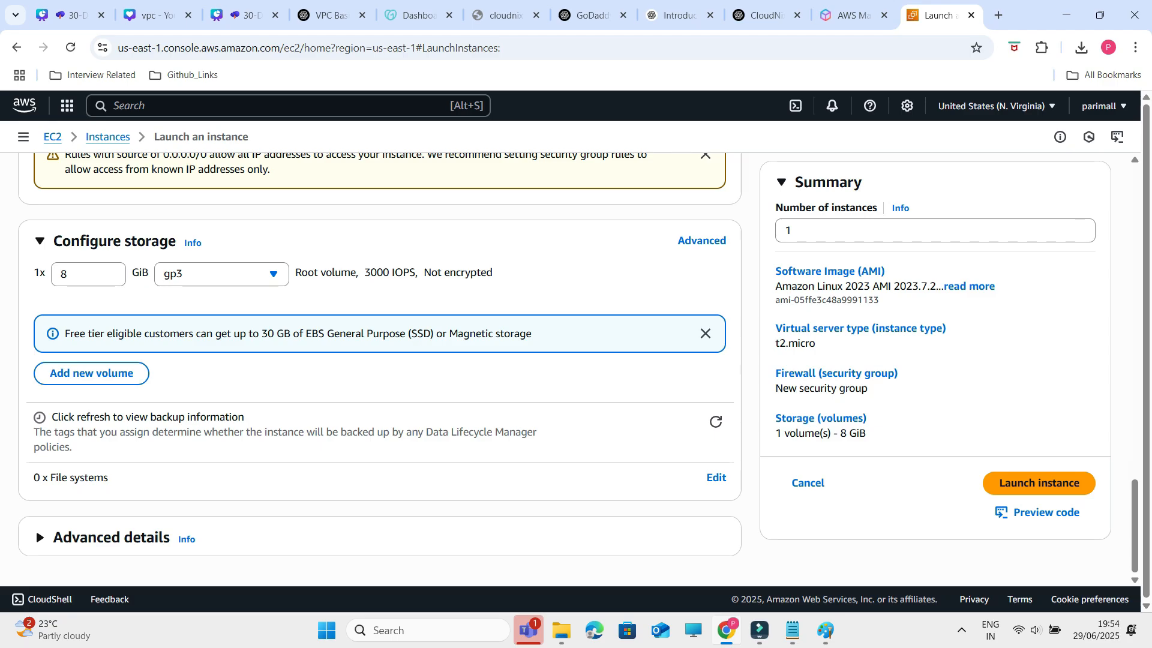
pyautogui.click(40, 538)
pyautogui.scroll(-18, 380, 369)
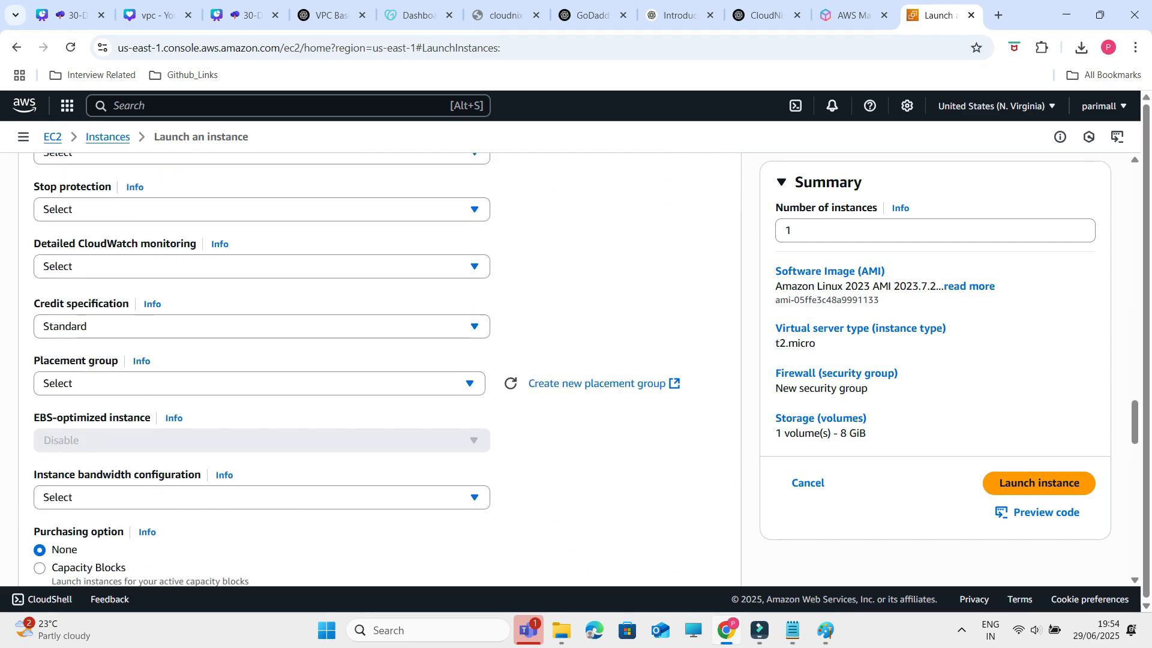
pyautogui.scroll(-12, 380, 370)
pyautogui.click(261, 394)
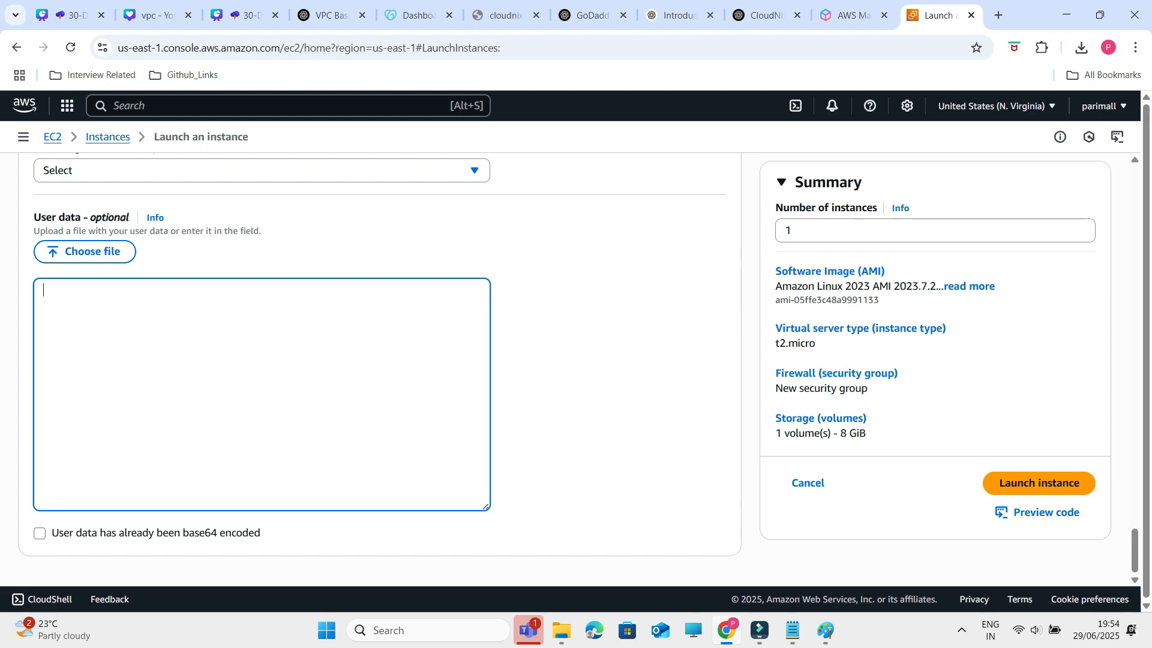
pyautogui.click(793, 630)
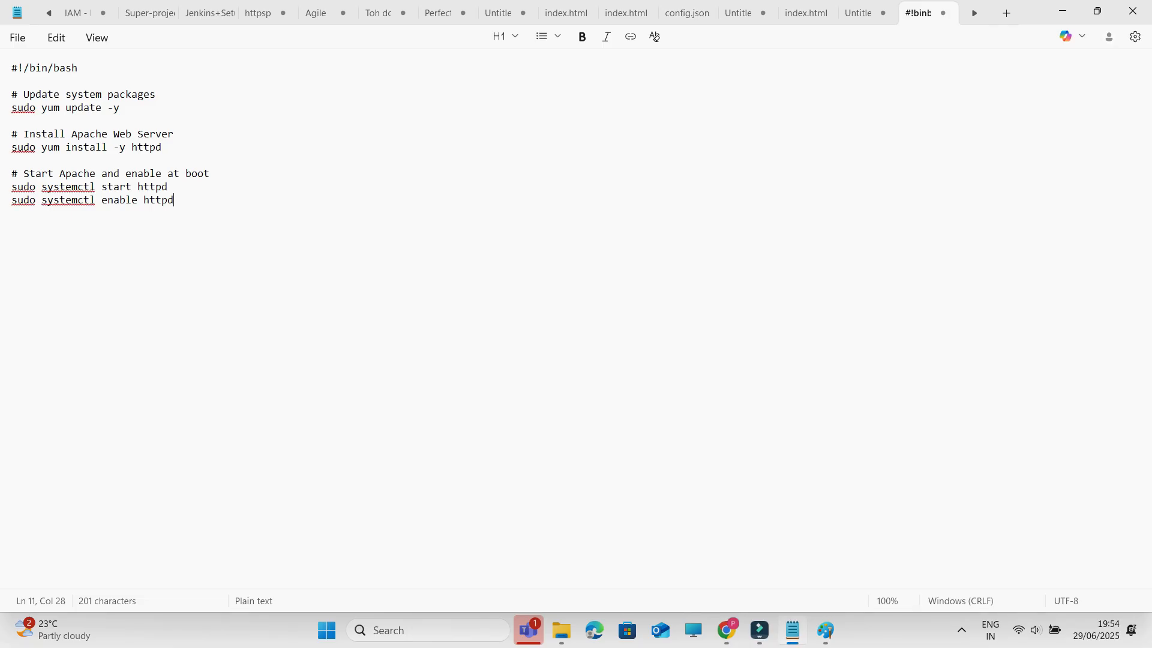
pyautogui.hotkey('ctrl', 'a')
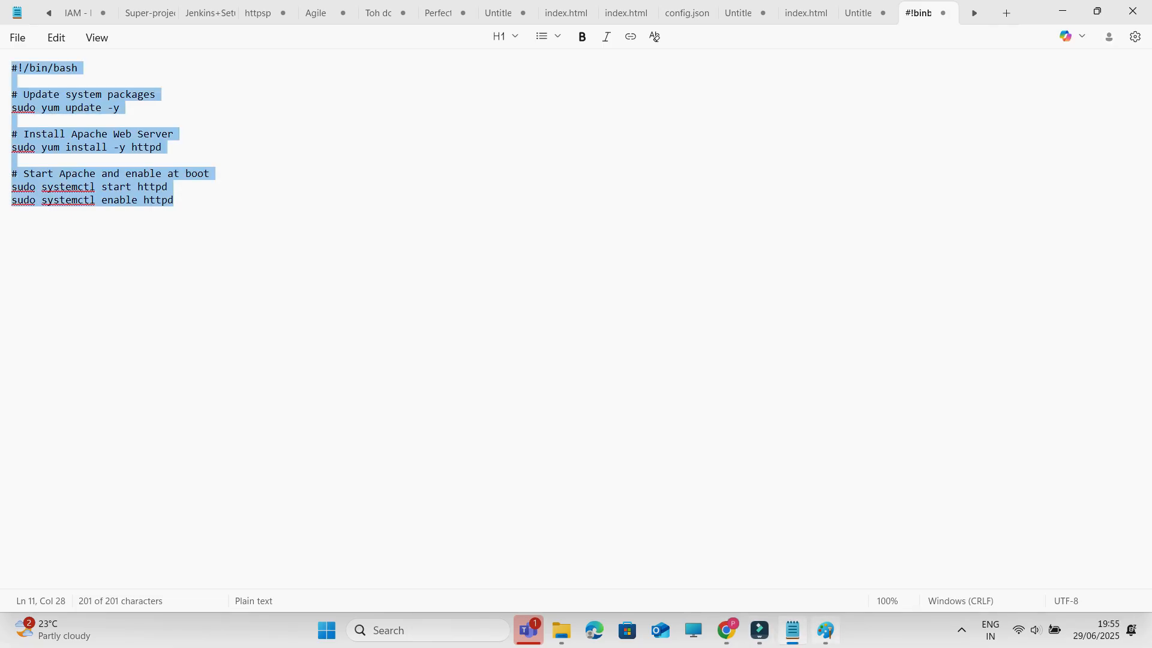
pyautogui.hotkey('alt', 'Tab')
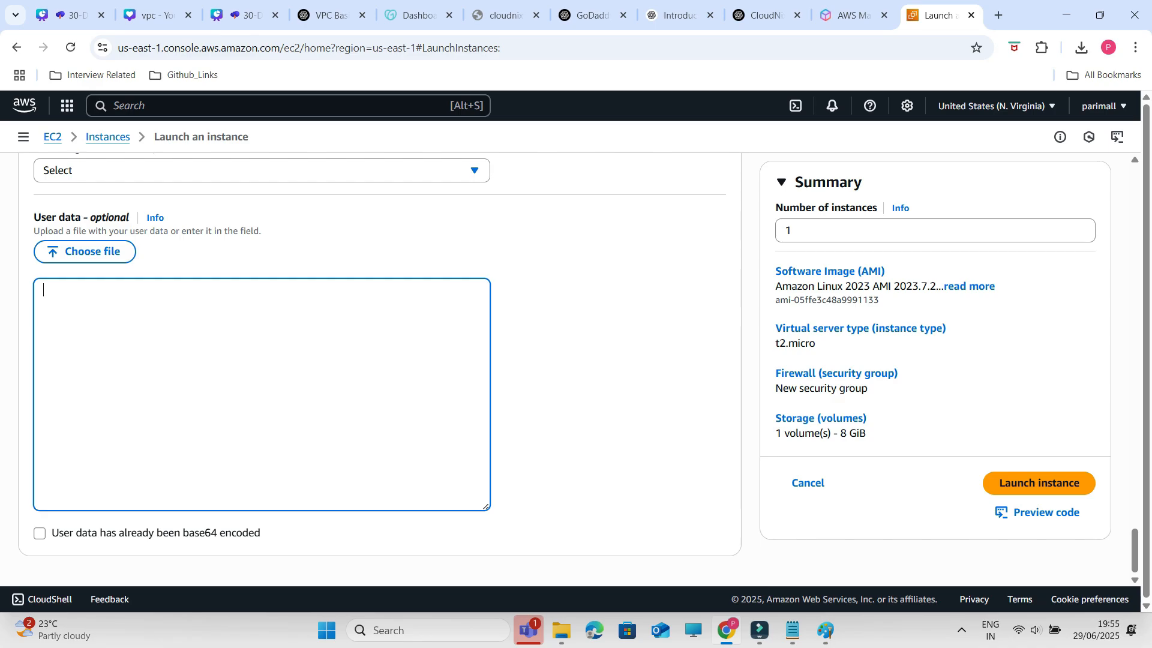
pyautogui.write('#!/bin/bash  # Update system packages sudo yum update -y  # Install Apache Web Server sudo yum install -y httpd  # Start Apache and enable at boot sudo systemctl start httpd sudo systemctl enable httpd')
pyautogui.moveTo(179, 439); pyautogui.dragTo(43, 289)
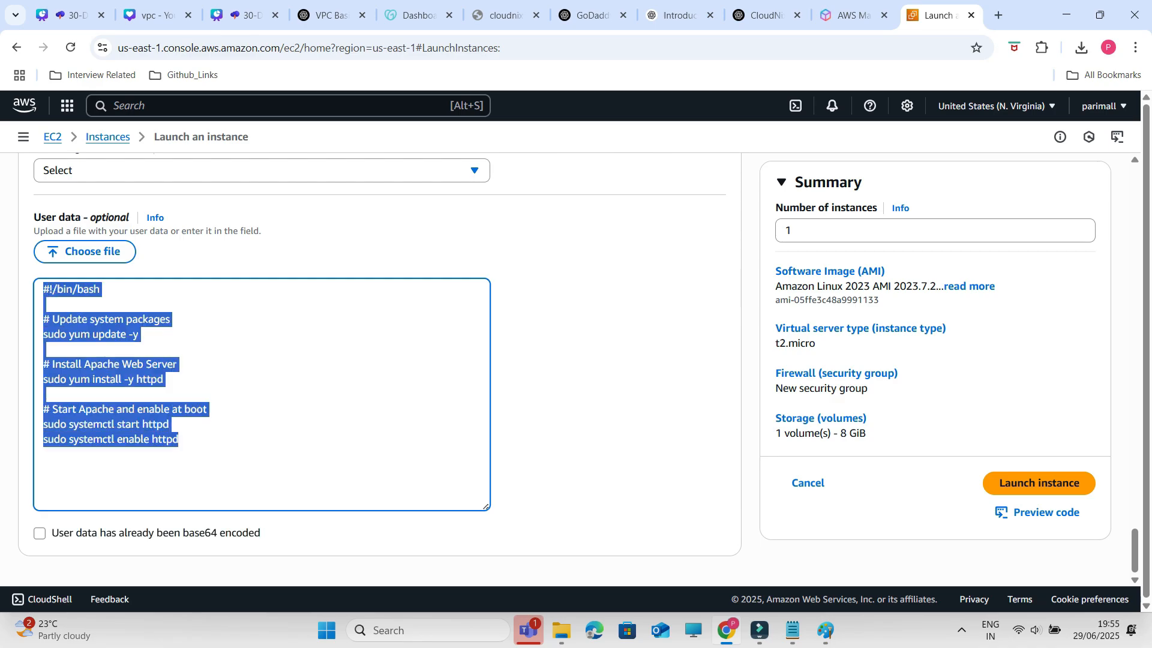
pyautogui.moveTo(164, 379); pyautogui.dragTo(43, 379)
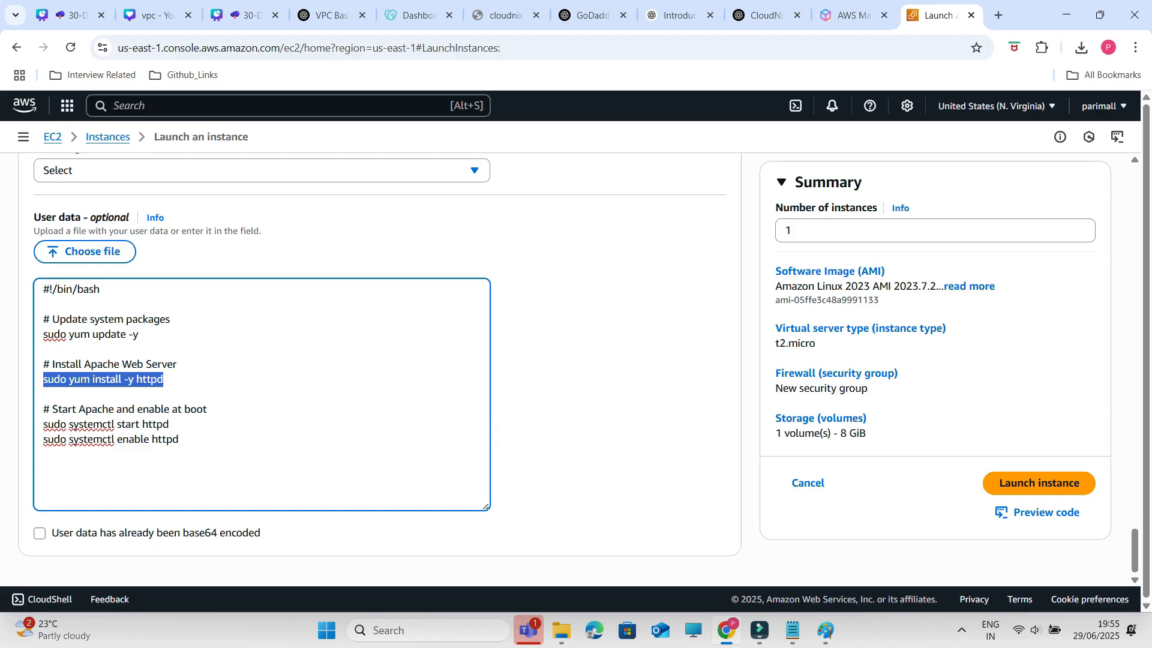
# Step: Launch the configured instance and open the list of EC2 instances
pyautogui.click(1038, 484)
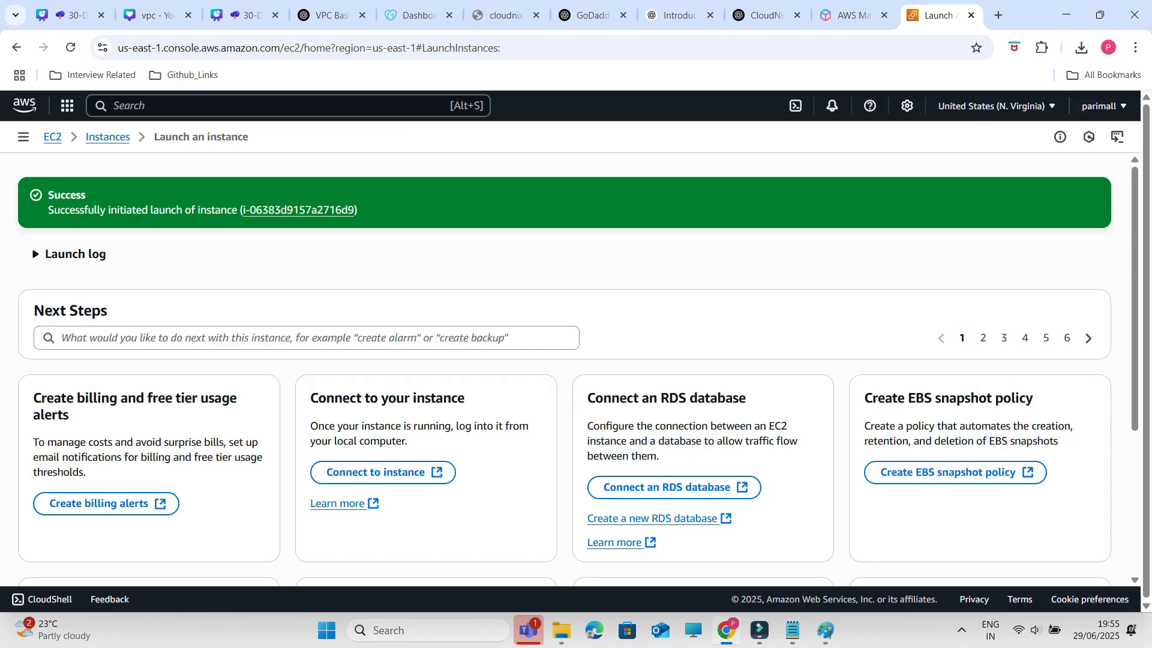
pyautogui.click(107, 137)
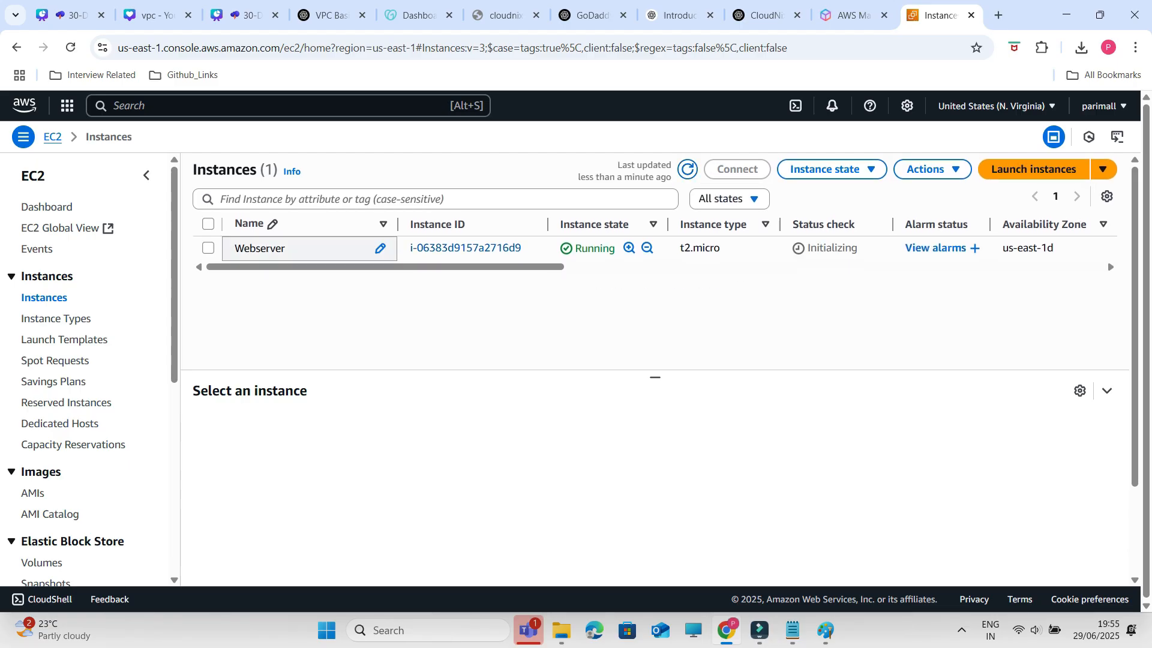
# Step: Connect to the Webserver instance through EC2 Instance Connect over its public IP and dismiss the connection details below the terminal
pyautogui.click(208, 248)
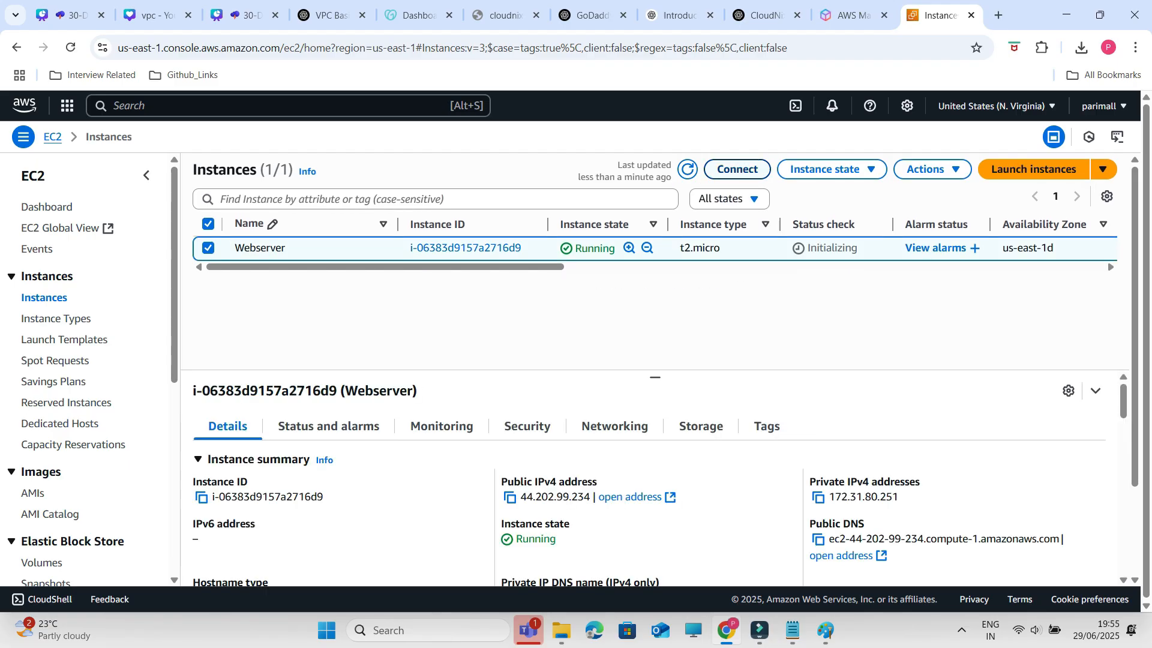
pyautogui.click(738, 169)
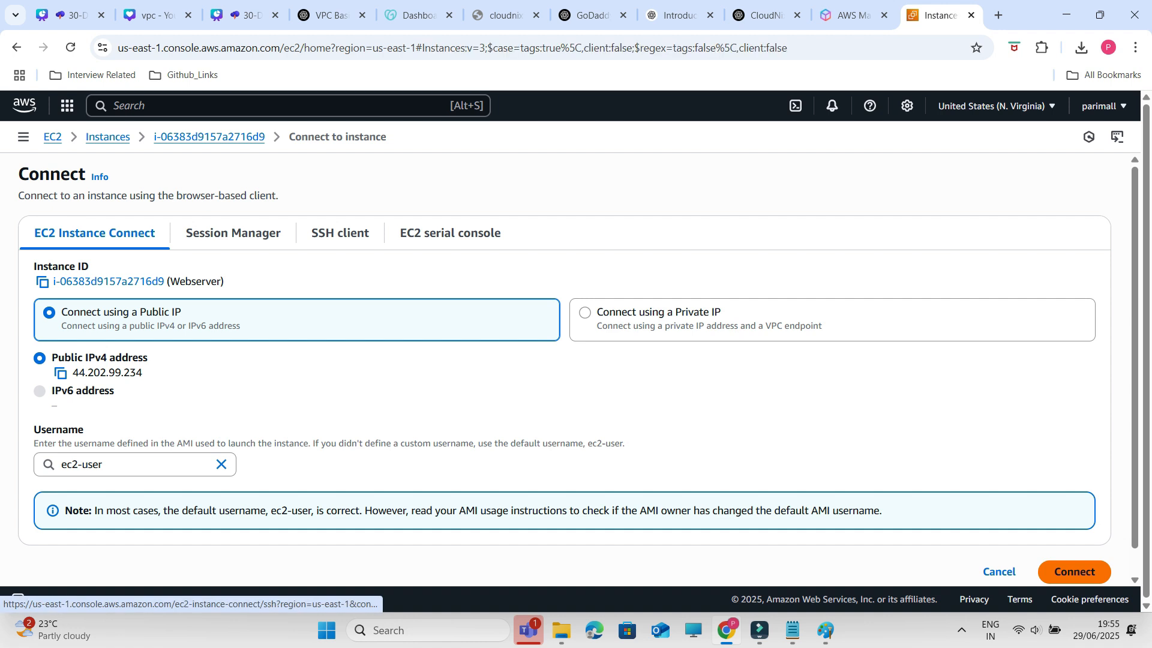
pyautogui.click(1075, 571)
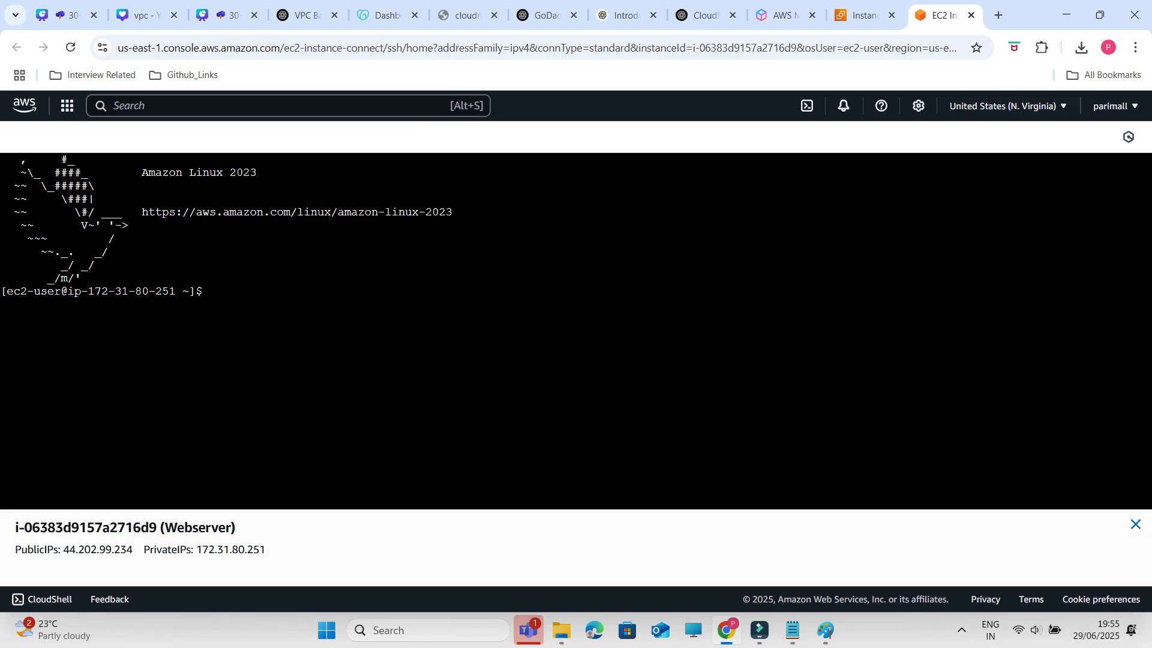
pyautogui.click(1136, 524)
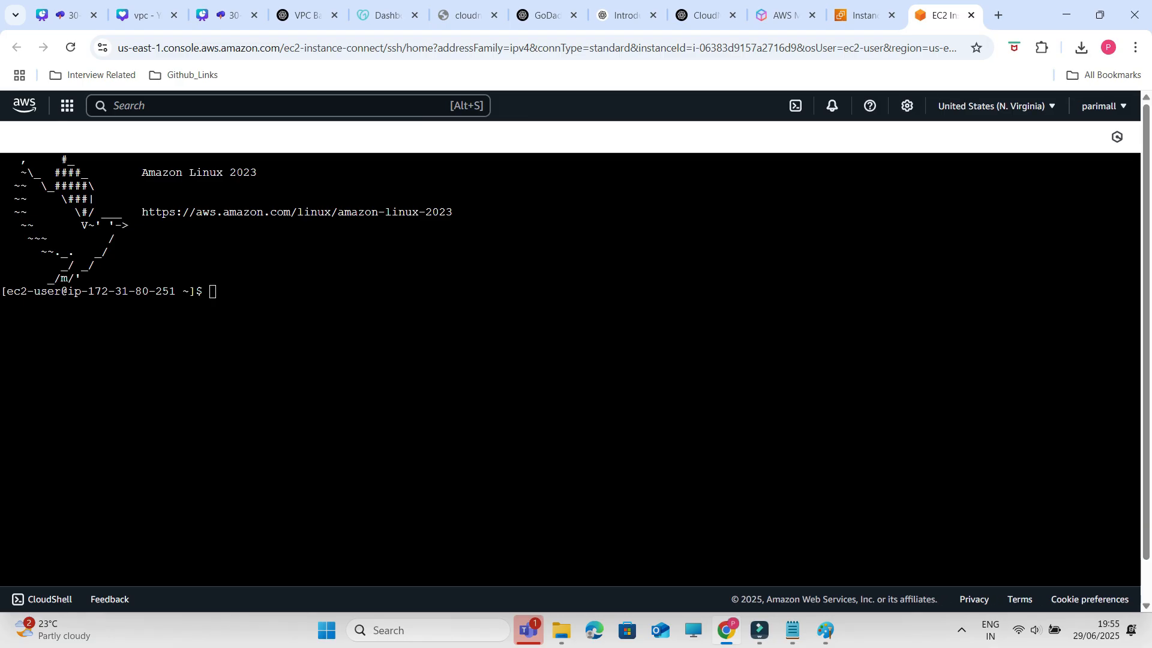
# Step: Become root with sudo su -, change to /var/www/html and list its contents
pyautogui.write('sudo su -')
pyautogui.press('Return')
pyautogui.write('cd /var/www/h')
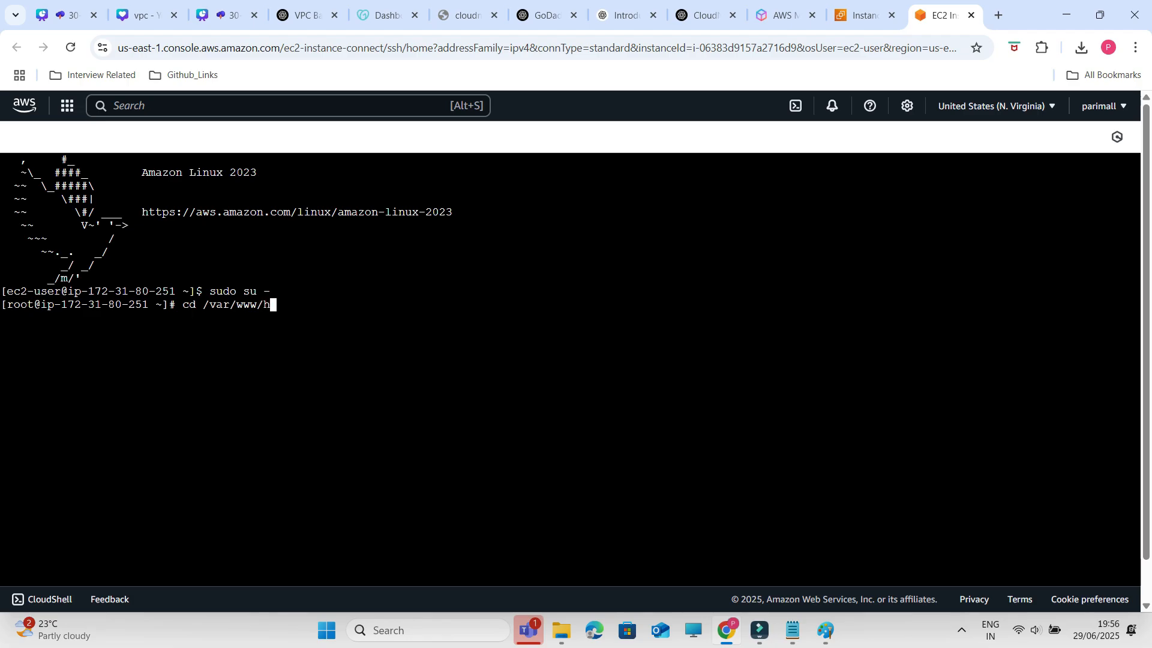
pyautogui.write('tml')
pyautogui.press('Return')
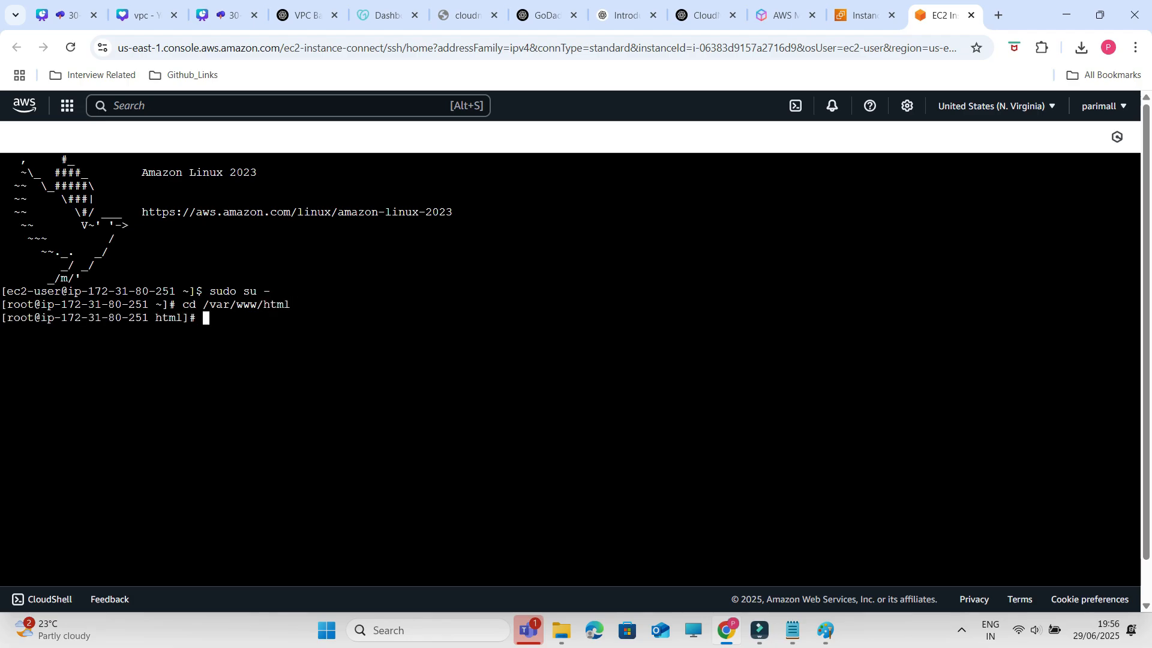
pyautogui.write('ls')
pyautogui.press('Return')
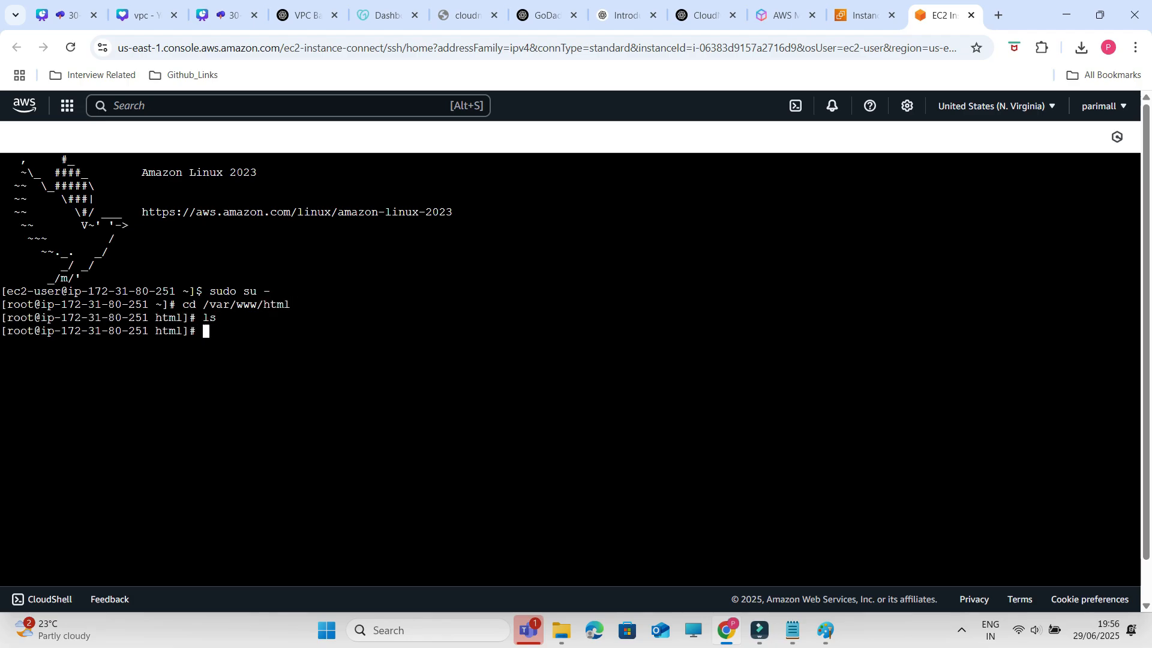
# Step: Create index.html in vi with the copied CloudNixTech web page HTML, then save and quit with :wq!
pyautogui.write('vi index.html')
pyautogui.press('Return')
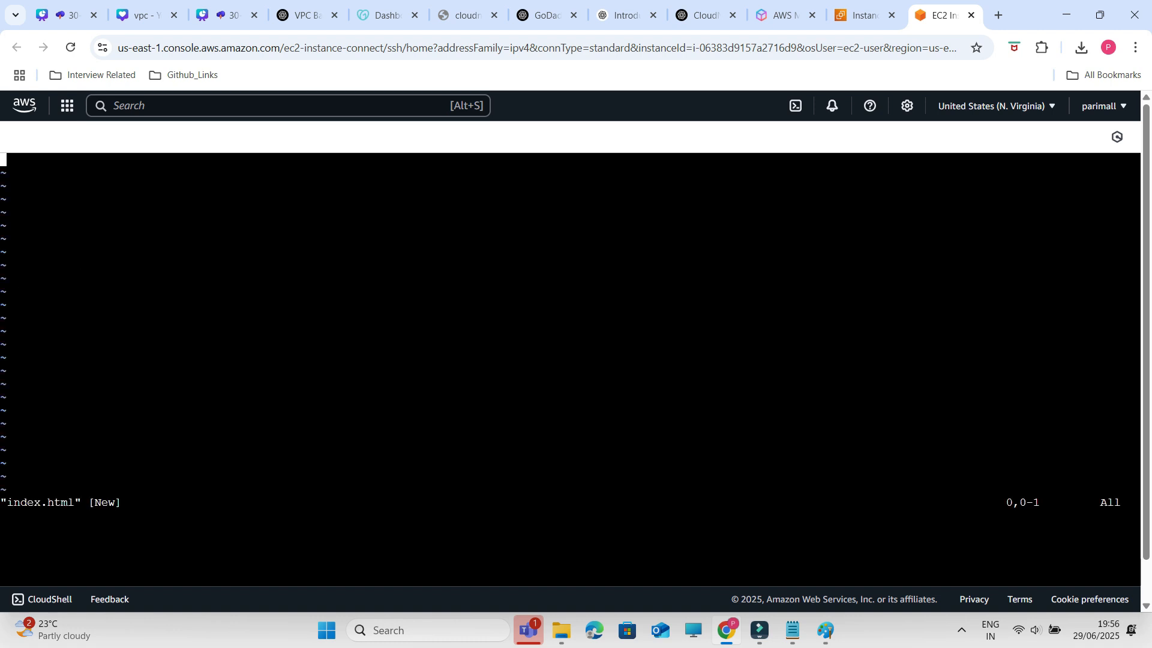
pyautogui.press('i')
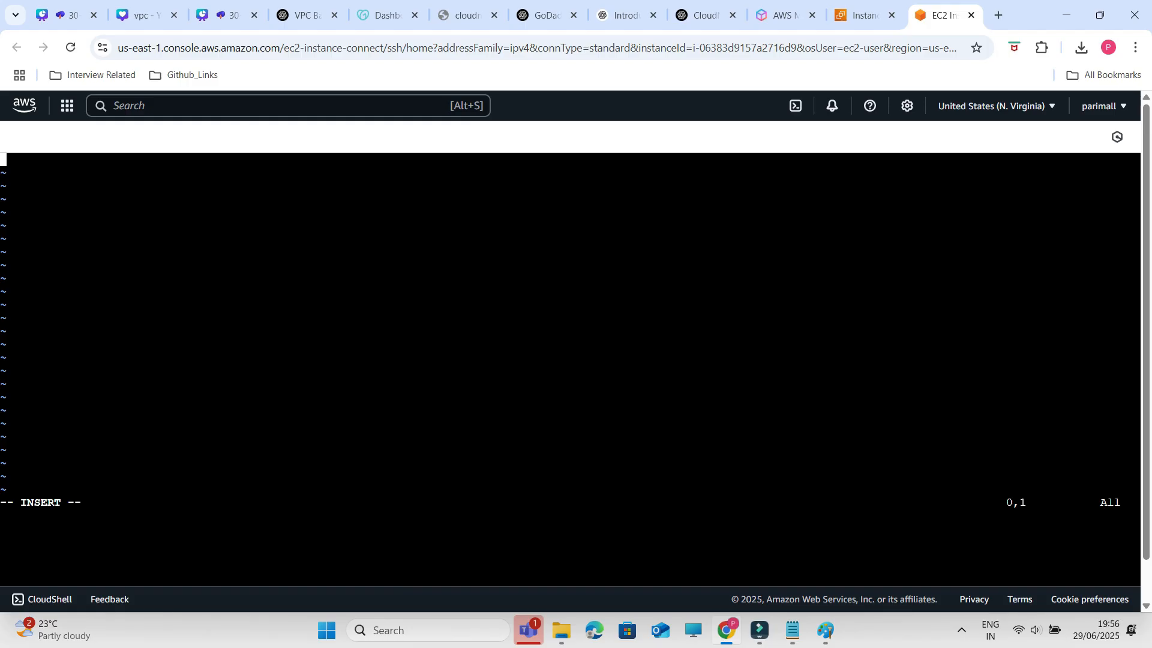
pyautogui.moveTo(792, 630)
pyautogui.hotkey('ctrl', 'v')
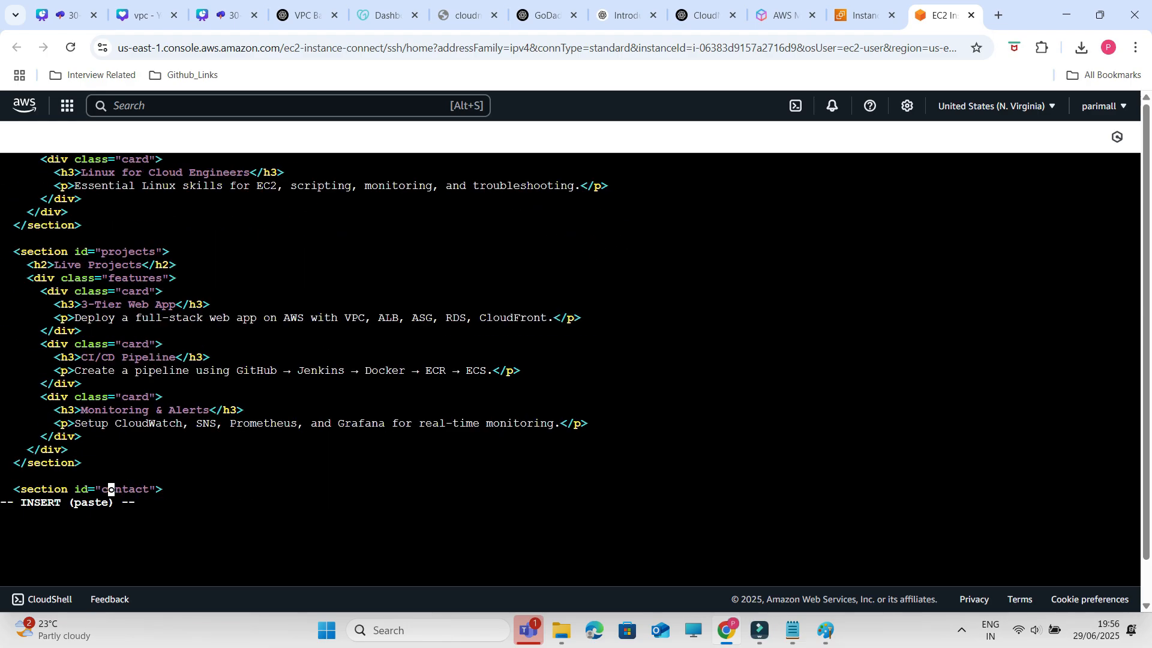
pyautogui.press('Escape')
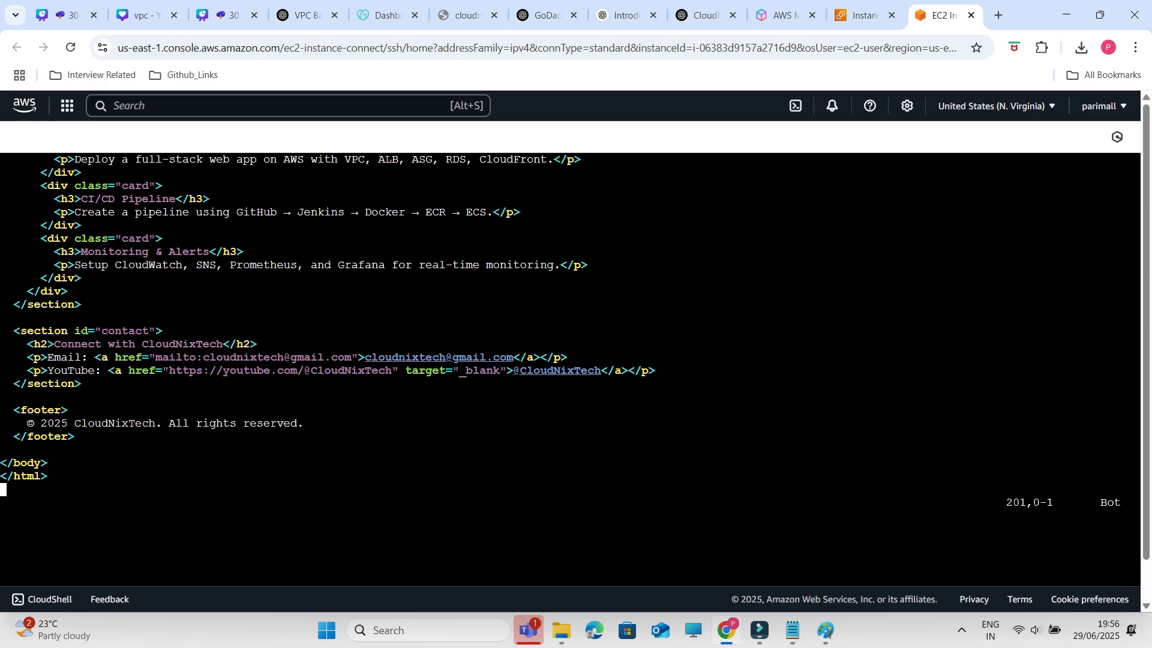
pyautogui.write(':wq!')
pyautogui.press('Return')
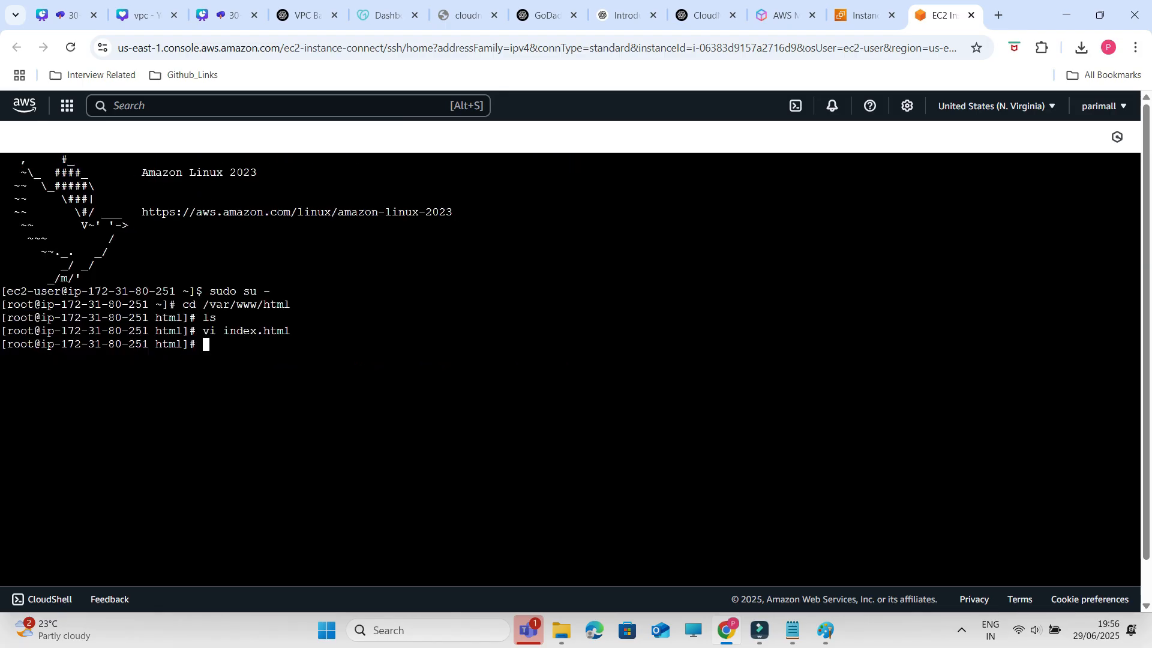
# Step: List the files in /var/www/html again to check for the saved page
pyautogui.press('Return')
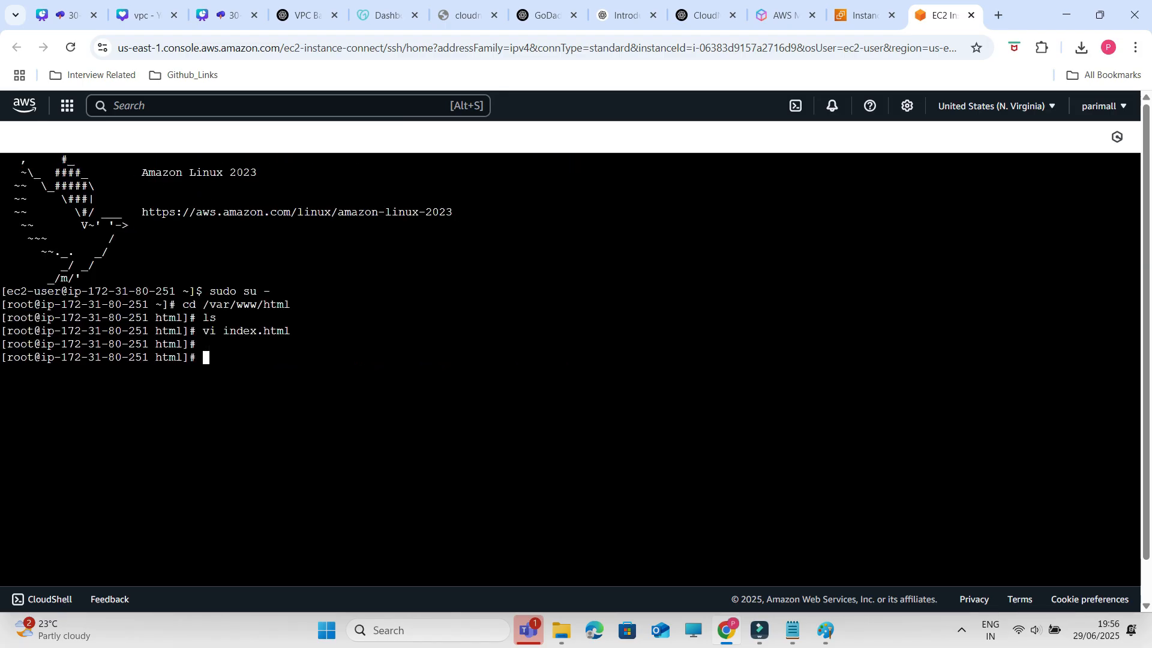
pyautogui.write('ls')
pyautogui.press('Return')
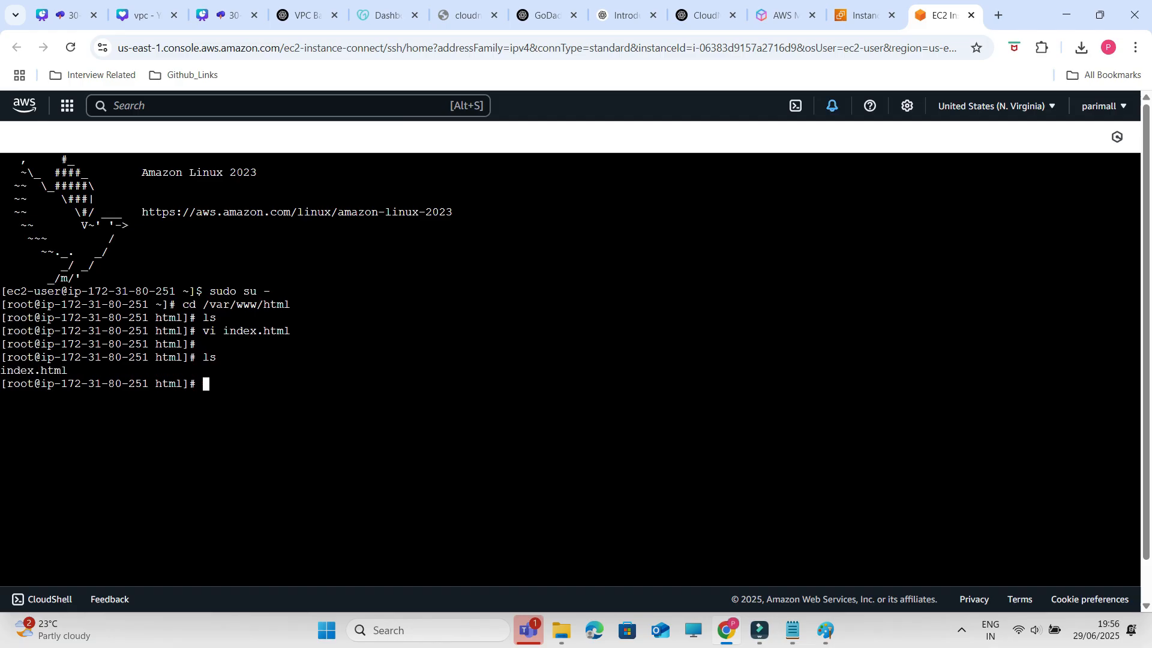
# Step: Copy the public IPv4 address from the Webserver instance's EC2 summary and open it in a new browser tab
pyautogui.click(864, 15)
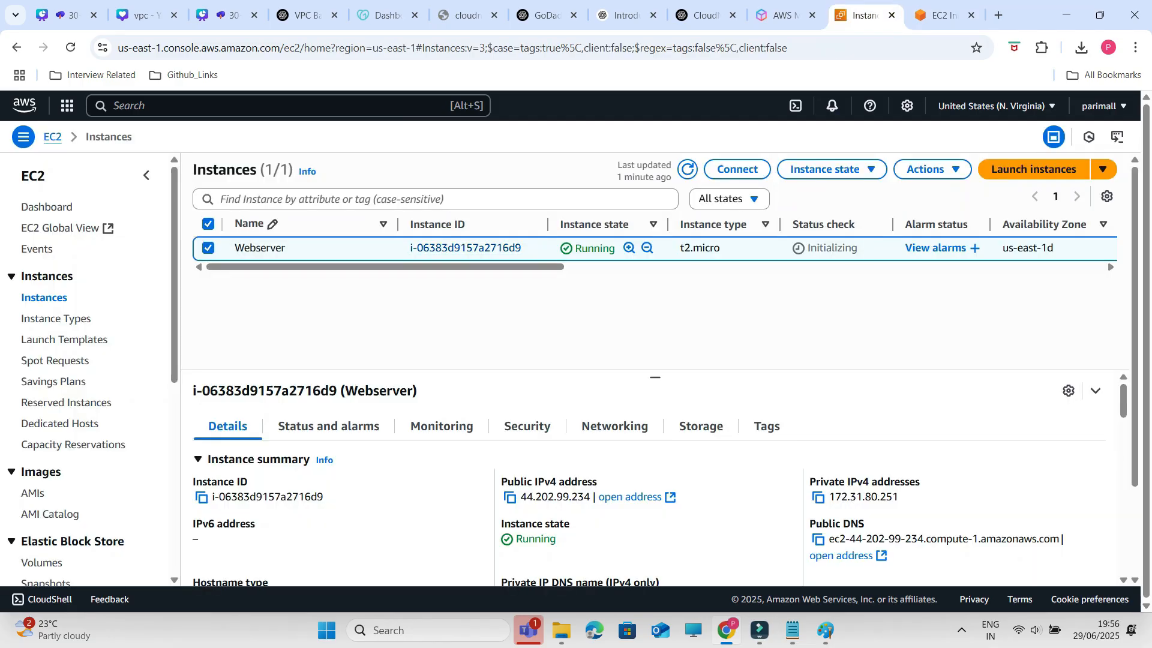
pyautogui.click(688, 169)
pyautogui.click(465, 245)
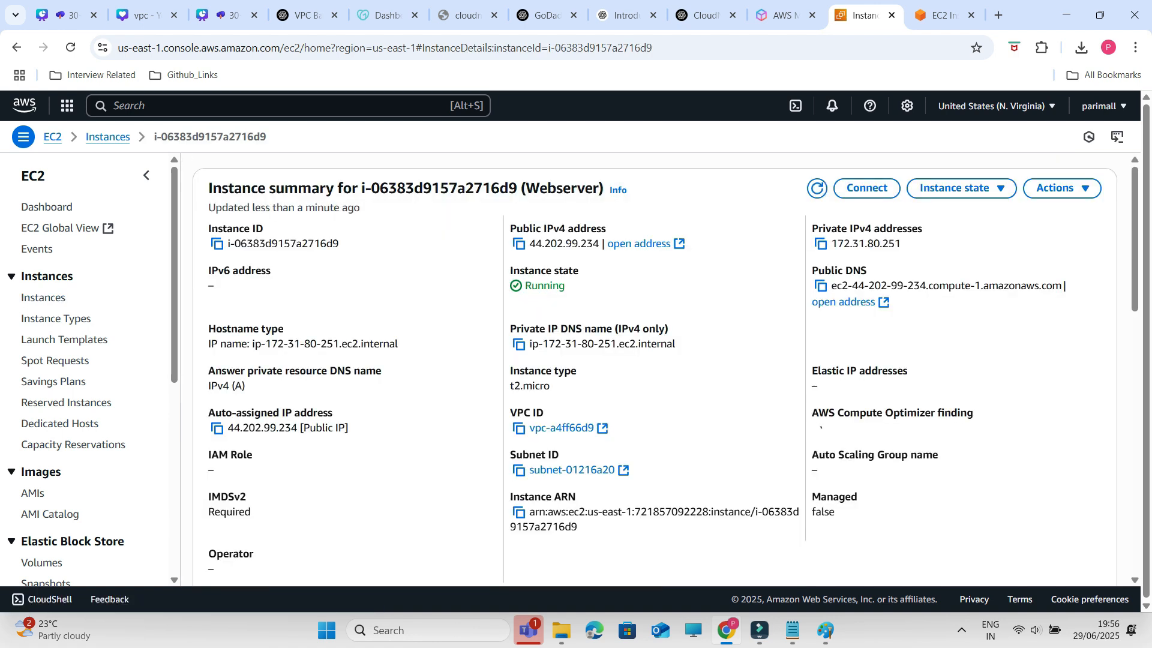
pyautogui.click(519, 244)
pyautogui.hotkey('ctrl', 't')
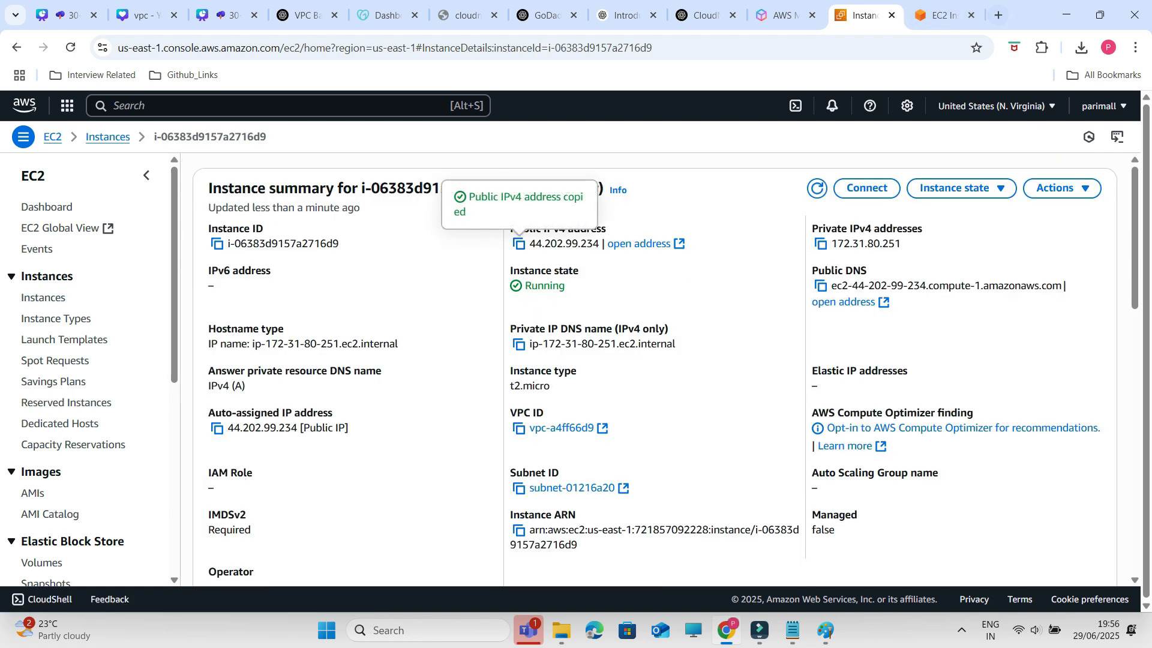
pyautogui.hotkey('ctrl', 'v')
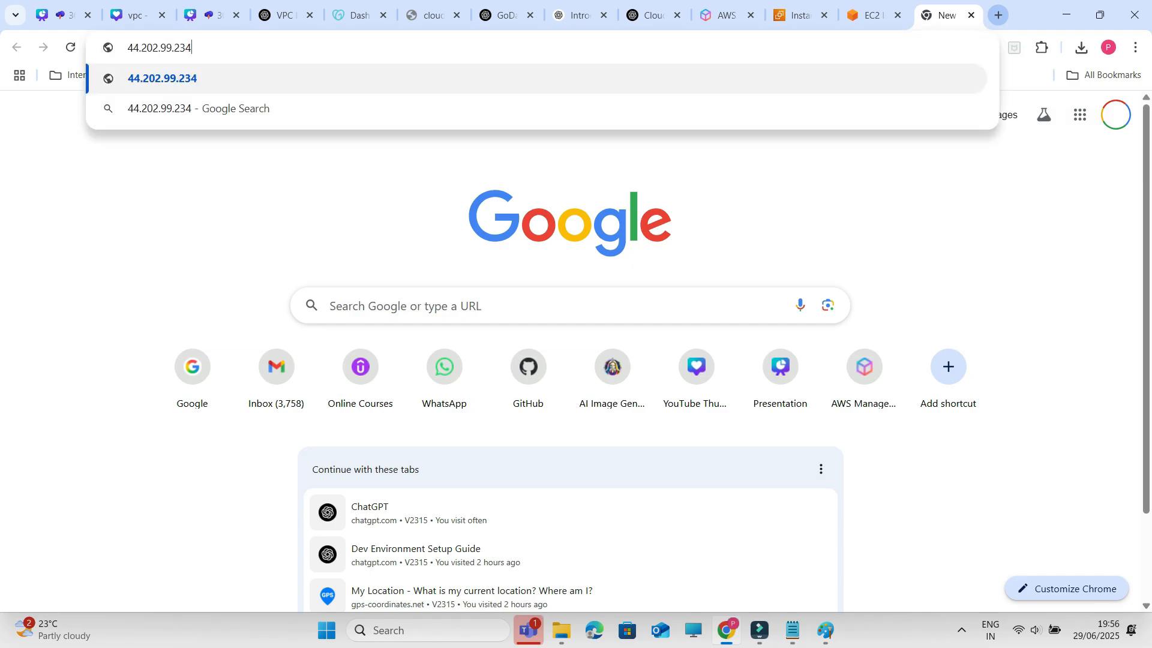
pyautogui.press('Return')
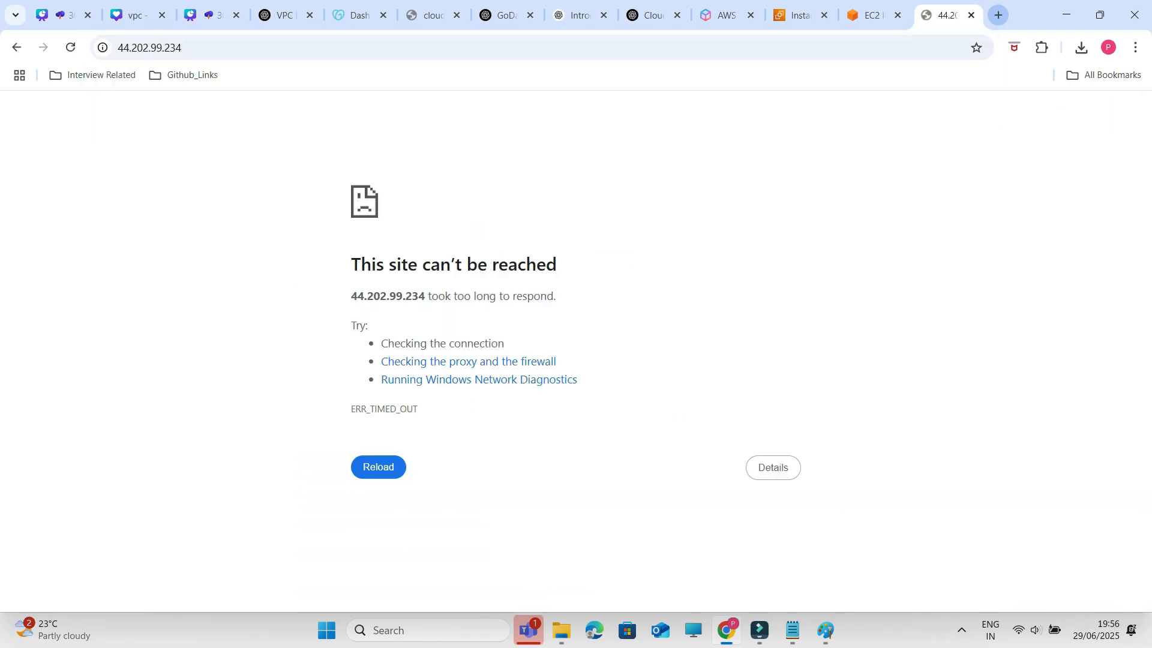
# Step: Reload the web page at 44.202.99.234 and look through the hosted CloudNixTech site's sections
pyautogui.click(70, 47)
pyautogui.click(70, 48)
pyautogui.click(210, 47)
pyautogui.press('Return')
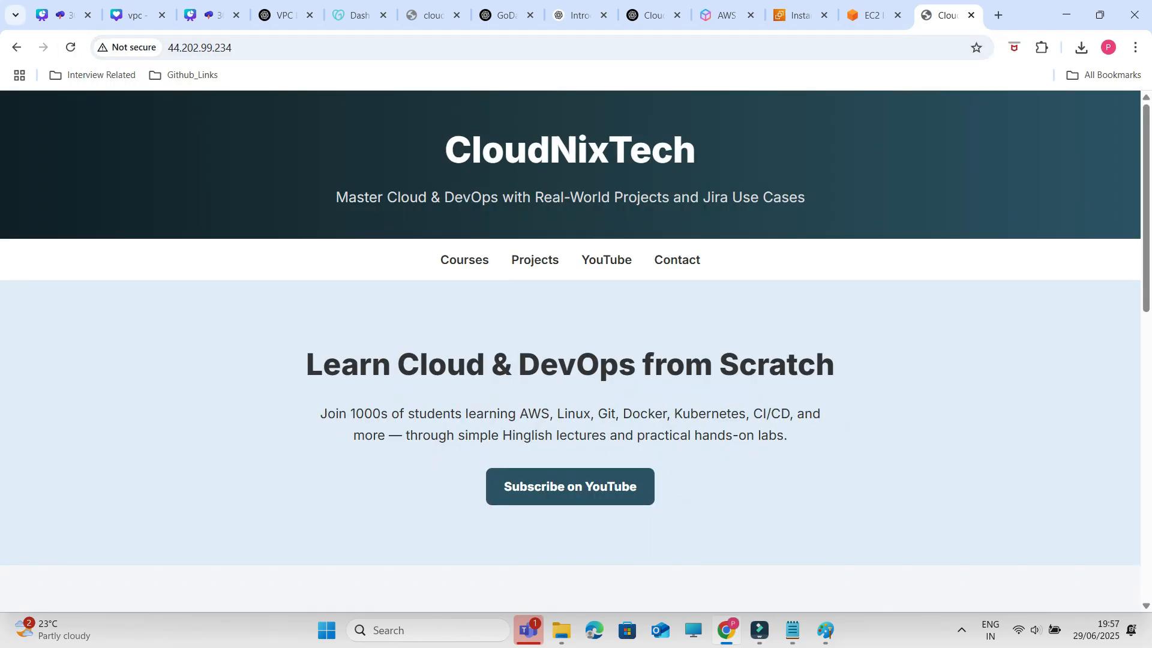
pyautogui.scroll(-11, 570, 348)
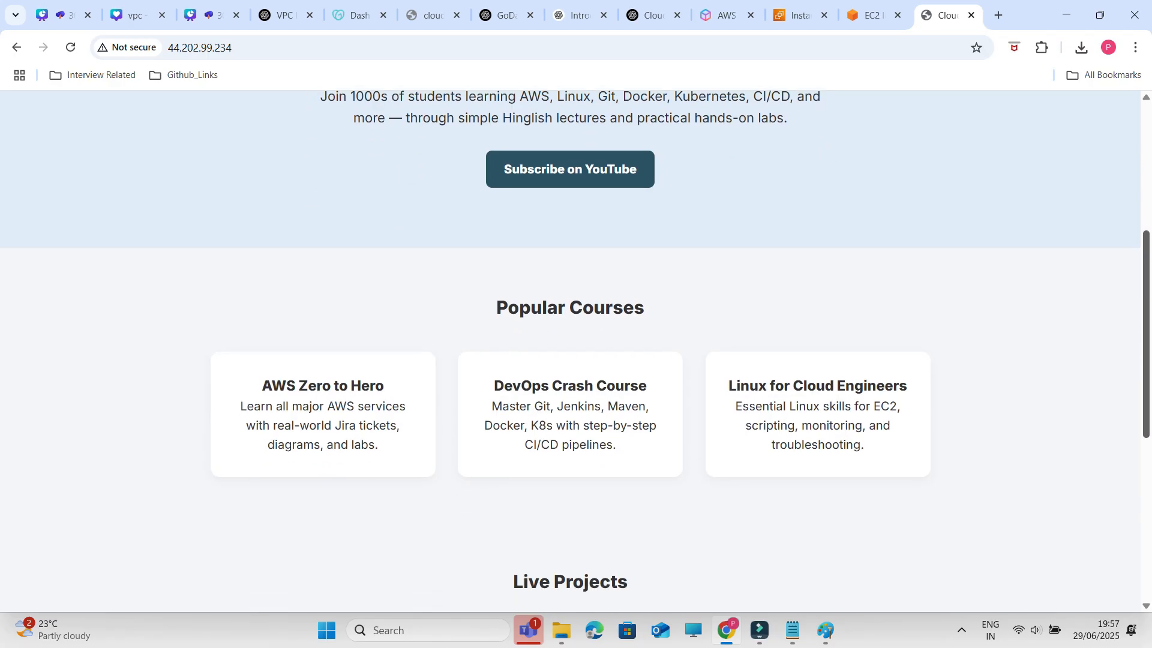
pyautogui.scroll(10, 570, 348)
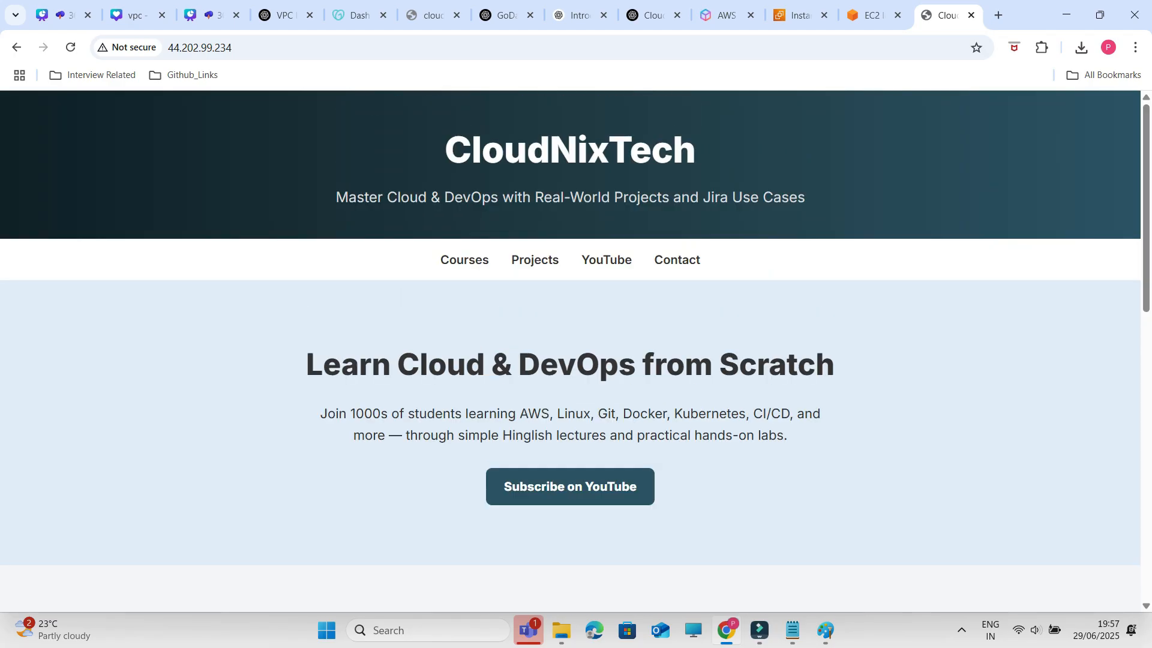
pyautogui.scroll(-11, 570, 348)
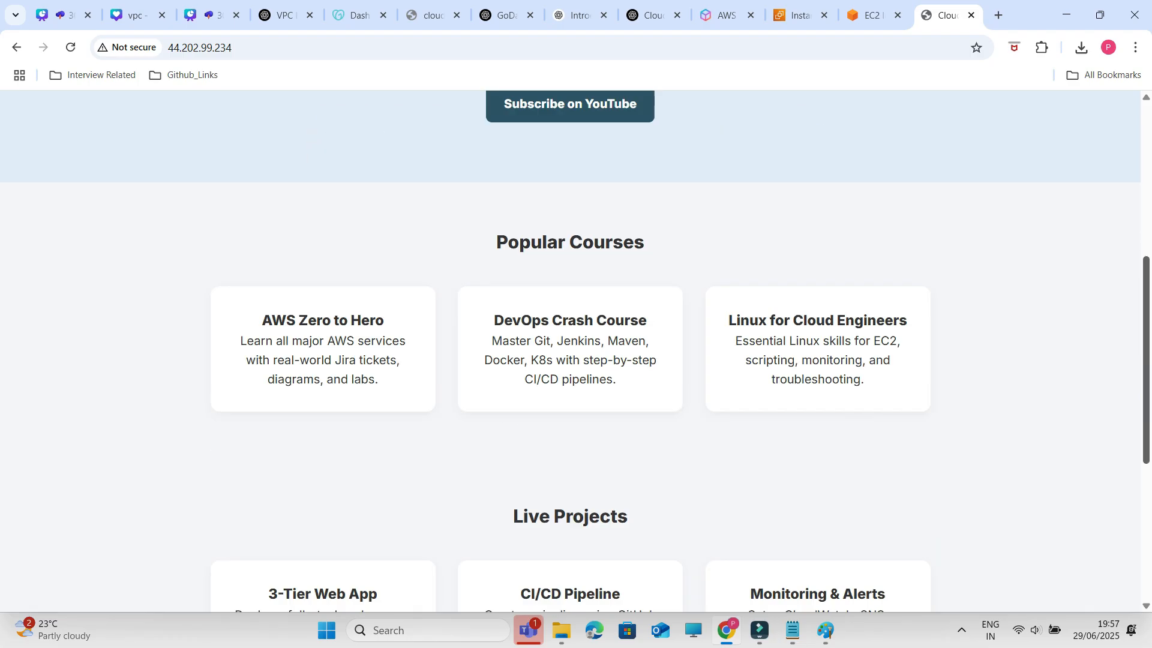
pyautogui.scroll(11, 571, 349)
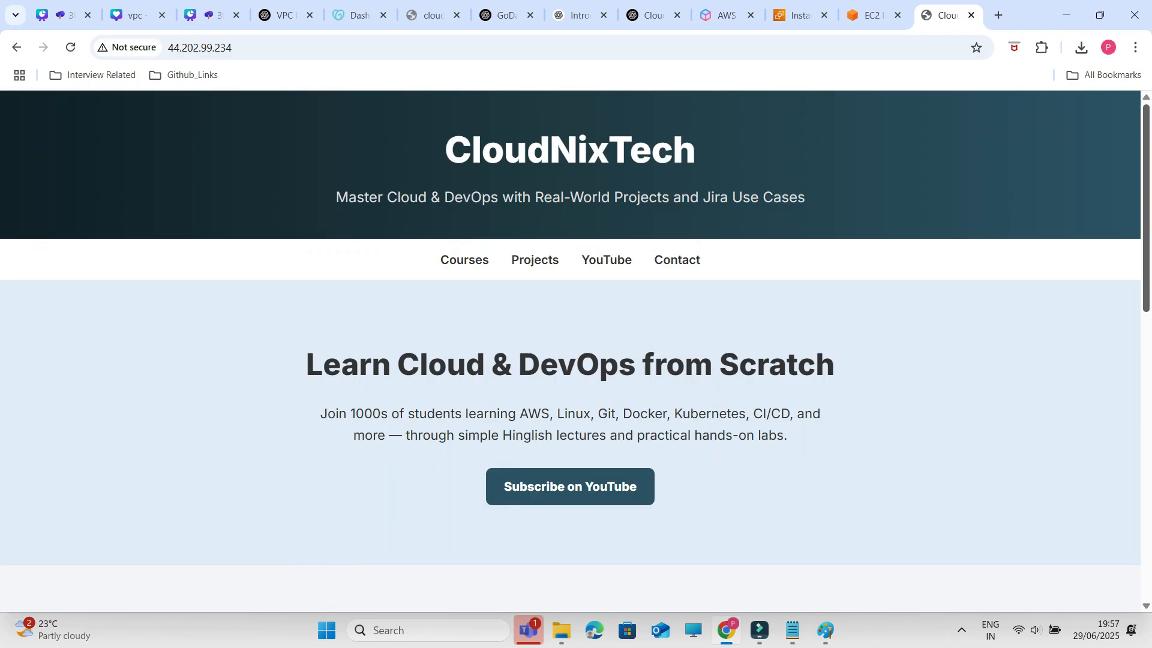
# Step: Switch to Paint and draw a thin black check mark above the EC2 computer with the Pencil
pyautogui.click(825, 630)
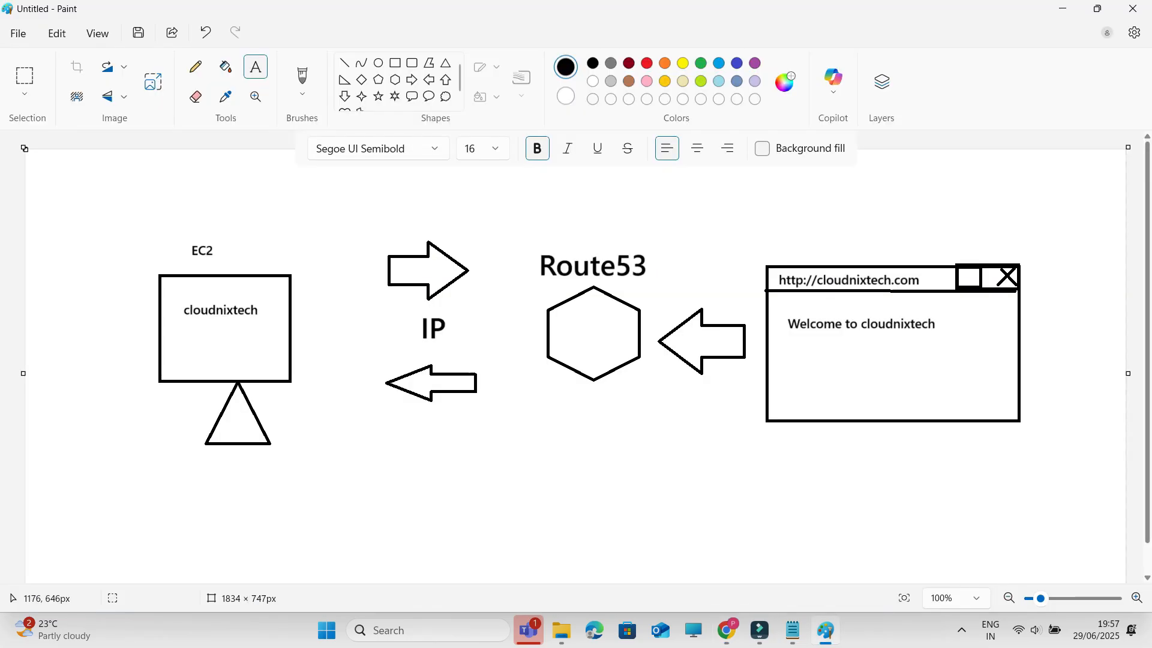
pyautogui.click(195, 67)
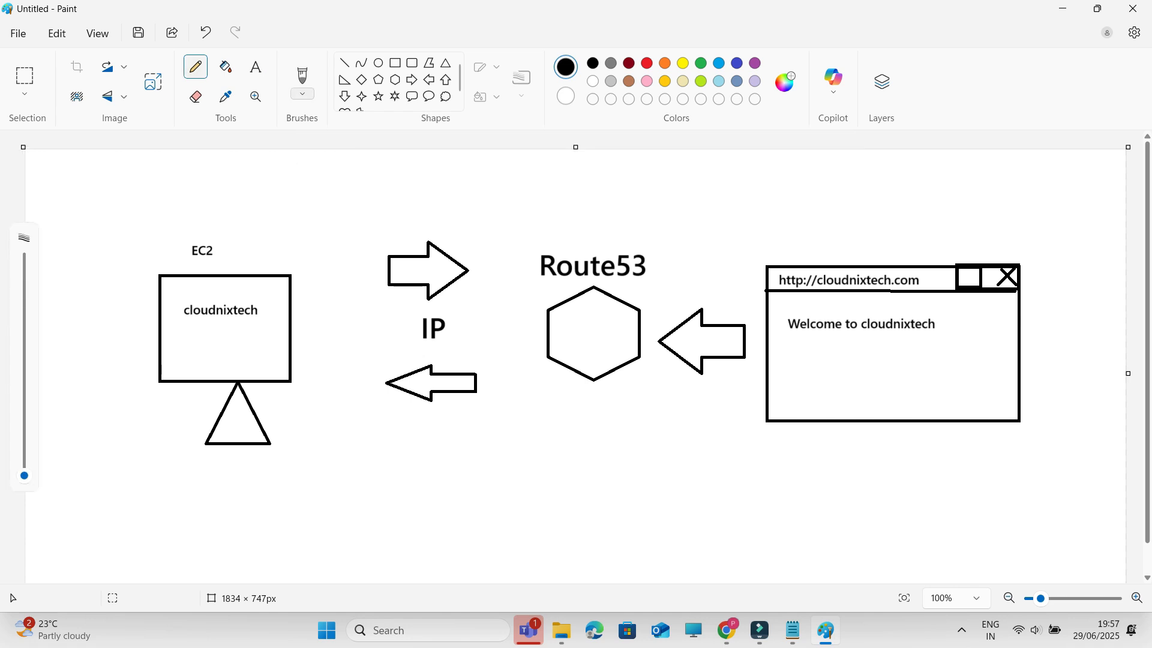
pyautogui.click(302, 94)
pyautogui.click(300, 190)
pyautogui.click(195, 67)
pyautogui.moveTo(200, 204)
pyautogui.mouseDown()
pyautogui.moveTo(234, 251)
pyautogui.moveTo(366, 169)
pyautogui.mouseUp()
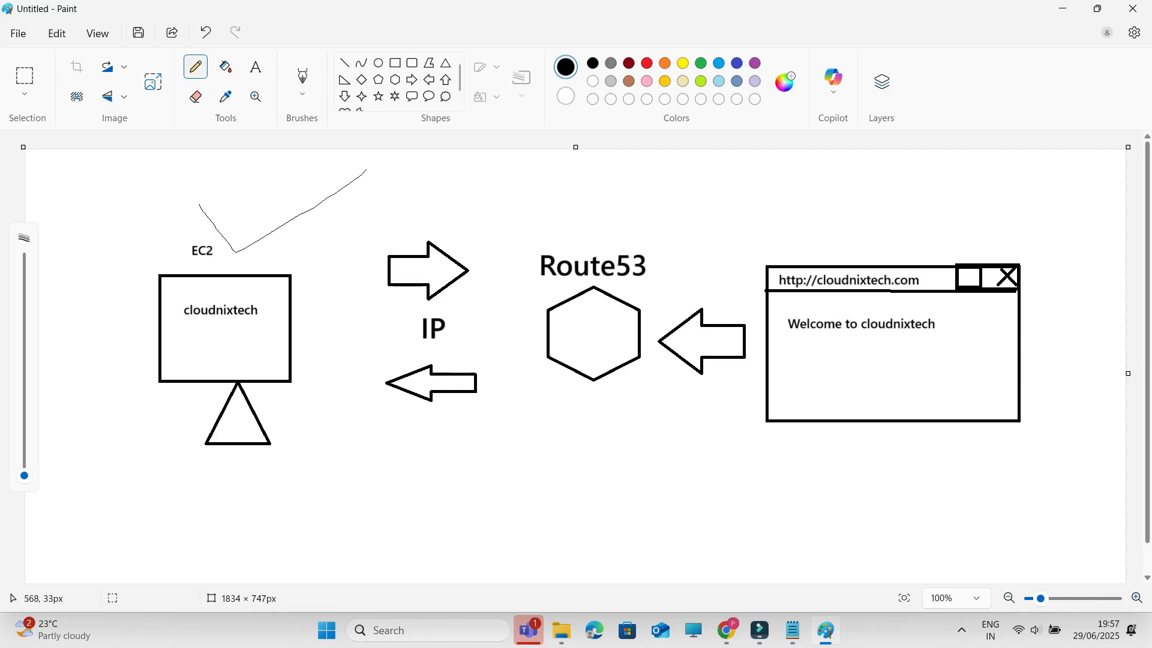
# Step: Draw thick red check marks at the EC2 label and over the IP label with the Calligraphy pen
pyautogui.click(303, 94)
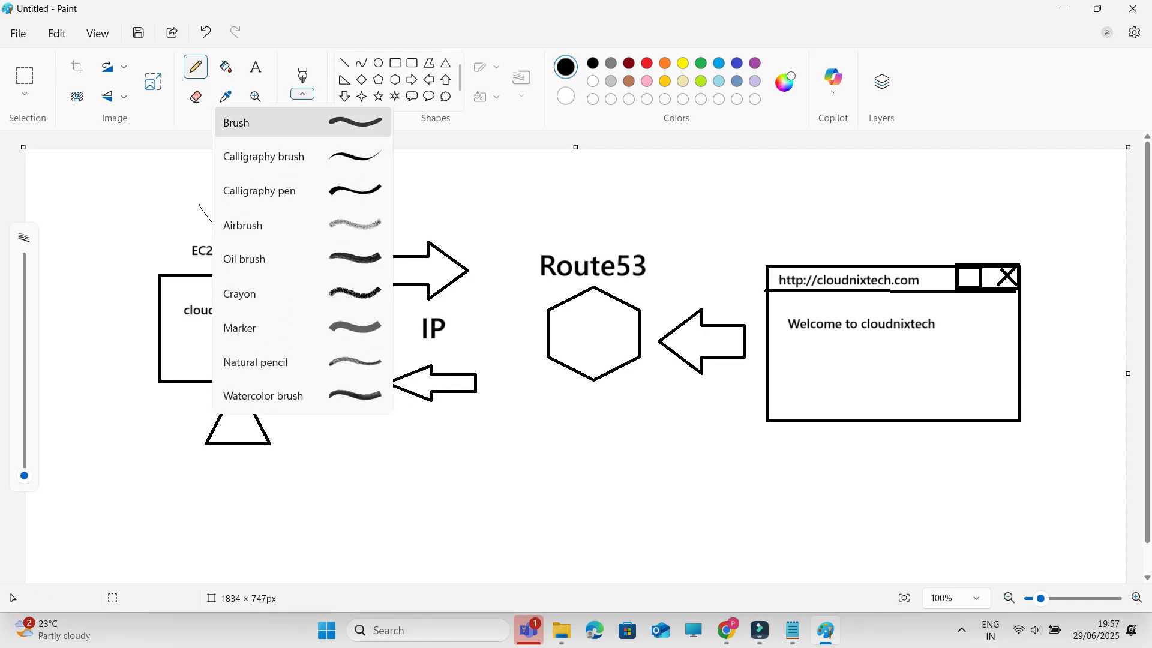
pyautogui.click(300, 189)
pyautogui.click(647, 63)
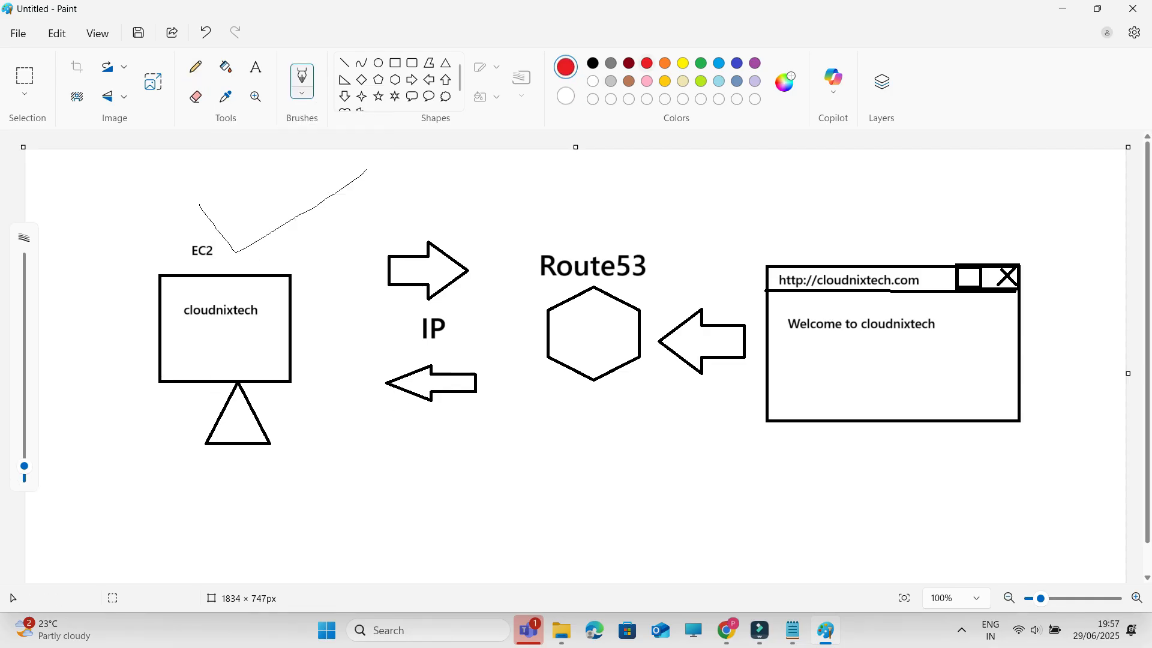
pyautogui.moveTo(205, 209)
pyautogui.mouseDown()
pyautogui.moveTo(242, 263)
pyautogui.moveTo(377, 192)
pyautogui.mouseUp()
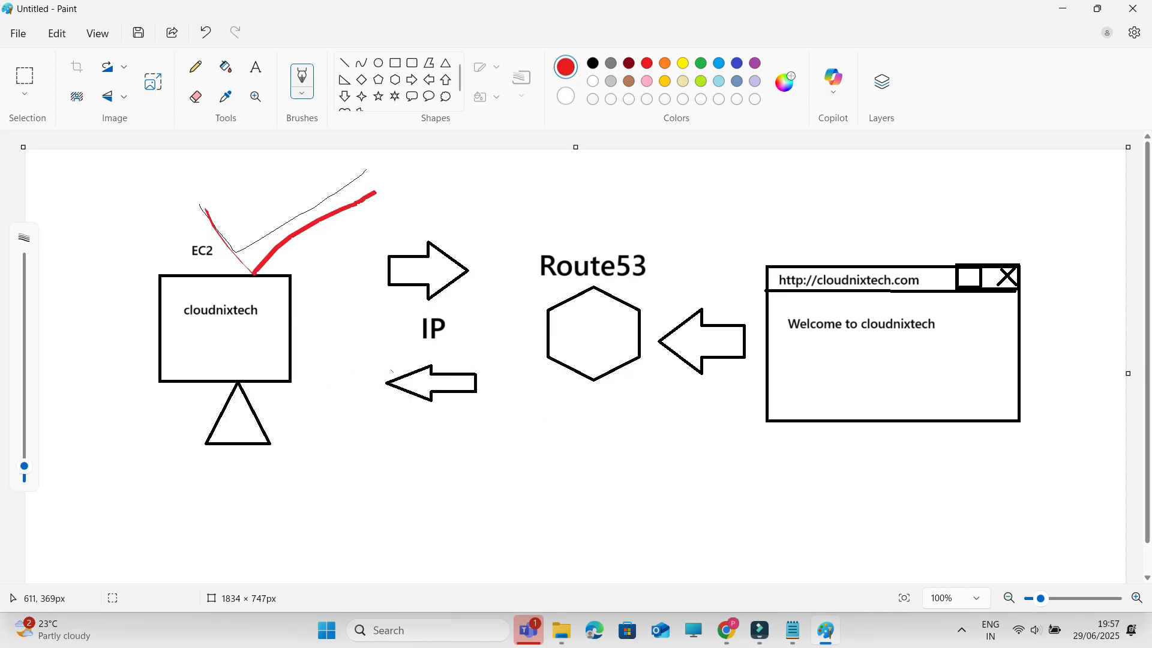
pyautogui.moveTo(363, 328)
pyautogui.mouseDown()
pyautogui.moveTo(389, 351)
pyautogui.moveTo(512, 312)
pyautogui.mouseUp()
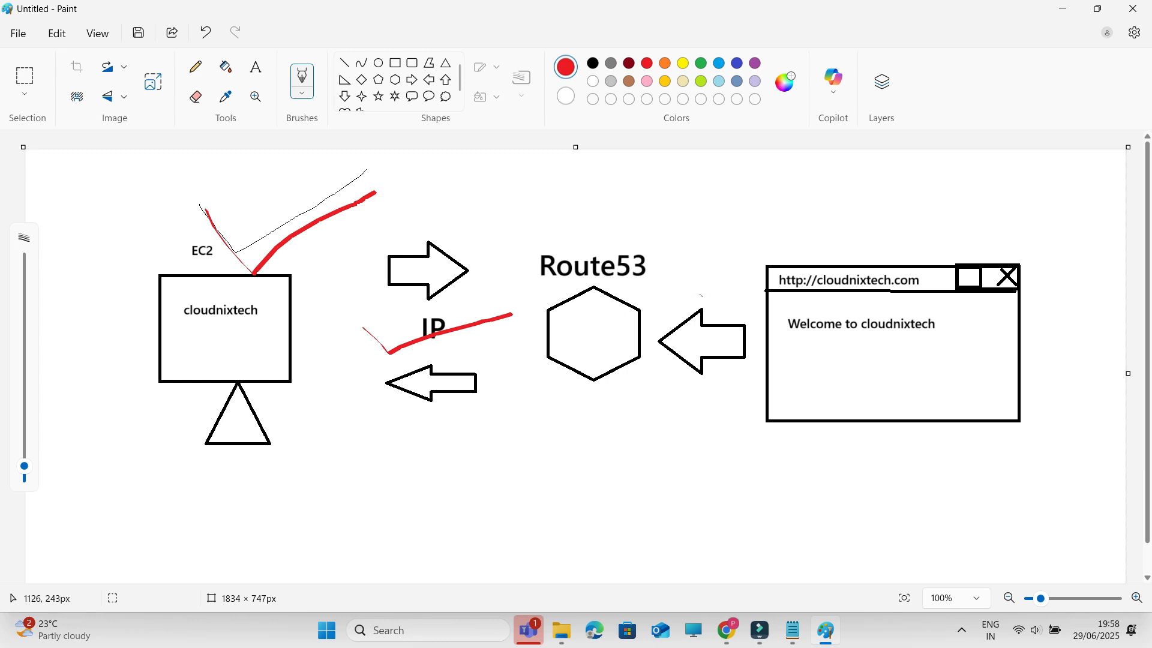
# Step: Draw a red straight line from above the browser window sketch to the EC2 computer, then return to the browser
pyautogui.click(344, 62)
pyautogui.moveTo(853, 256)
pyautogui.mouseDown()
pyautogui.moveTo(682, 198)
pyautogui.moveTo(467, 198)
pyautogui.moveTo(327, 231)
pyautogui.moveTo(277, 260)
pyautogui.moveTo(295, 321)
pyautogui.mouseUp()
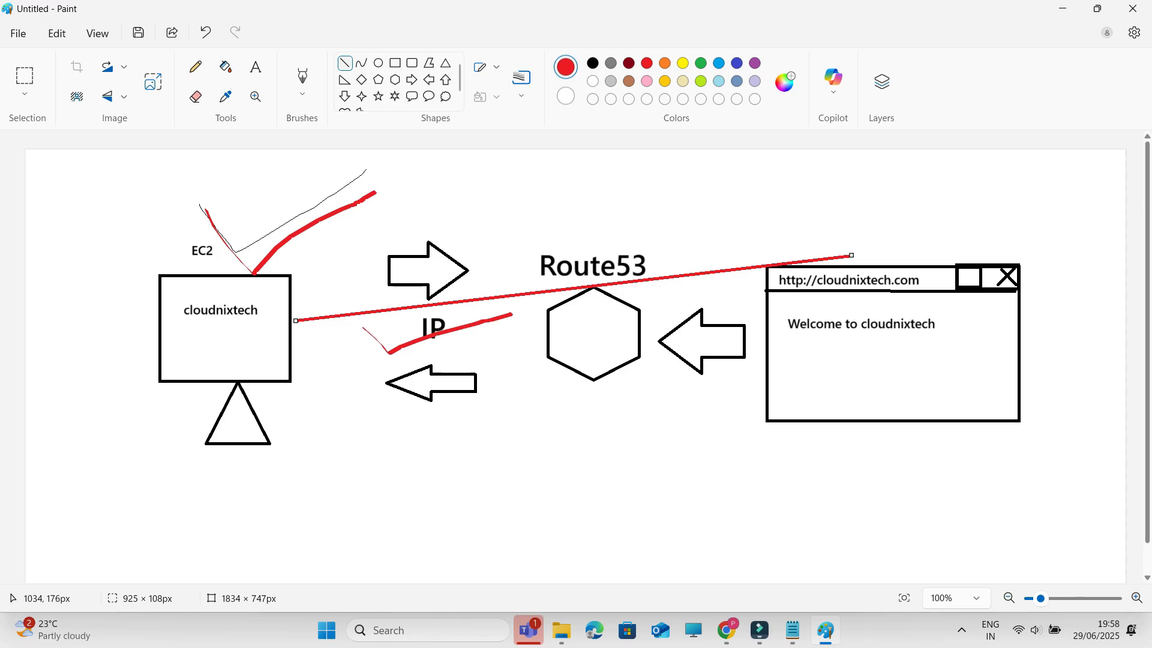
pyautogui.hotkey('alt', 'Tab')
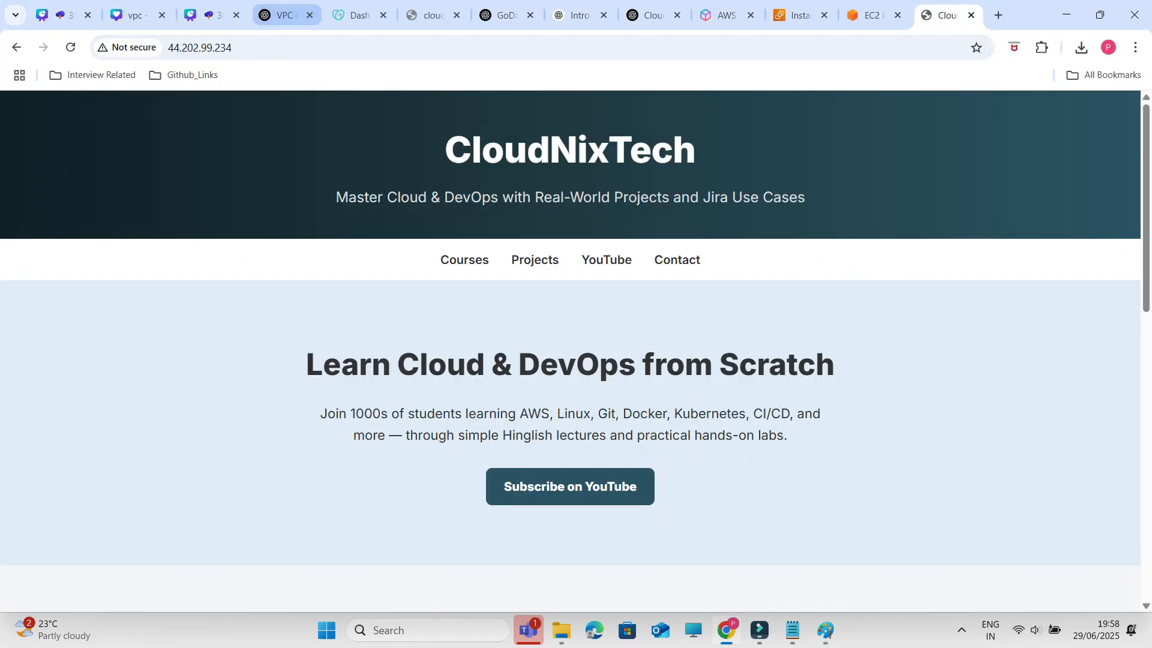
# Step: Open Route 53 in the AWS console and choose Create hosted zones as the starting point
pyautogui.hotkey('alt', 'Tab')
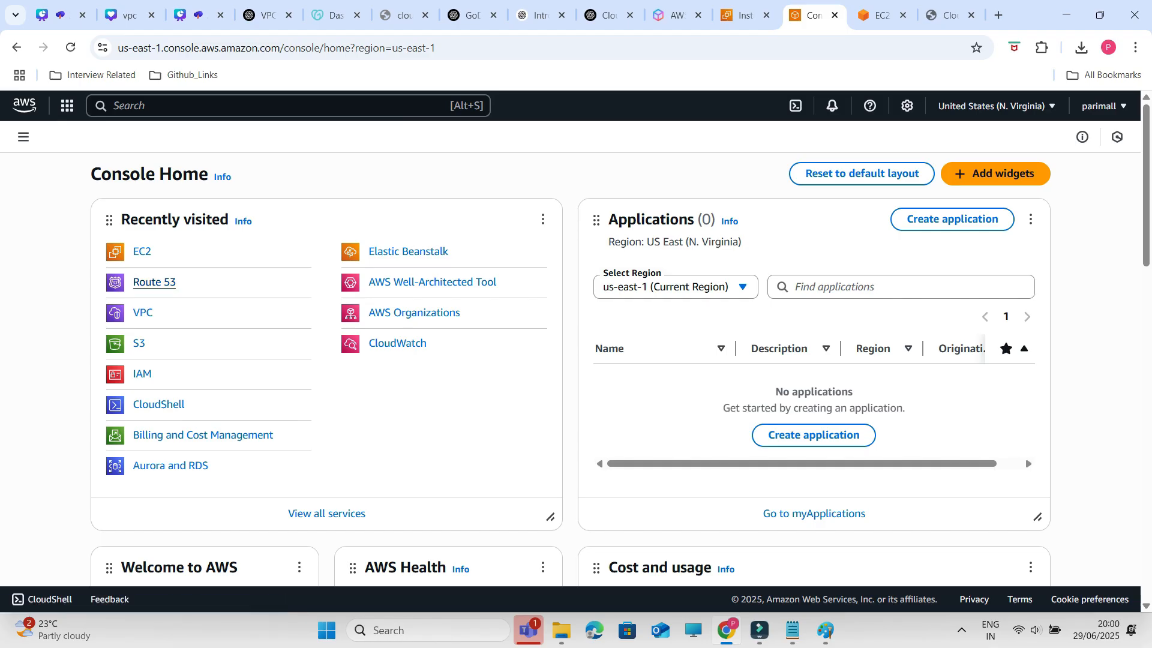
pyautogui.click(154, 282)
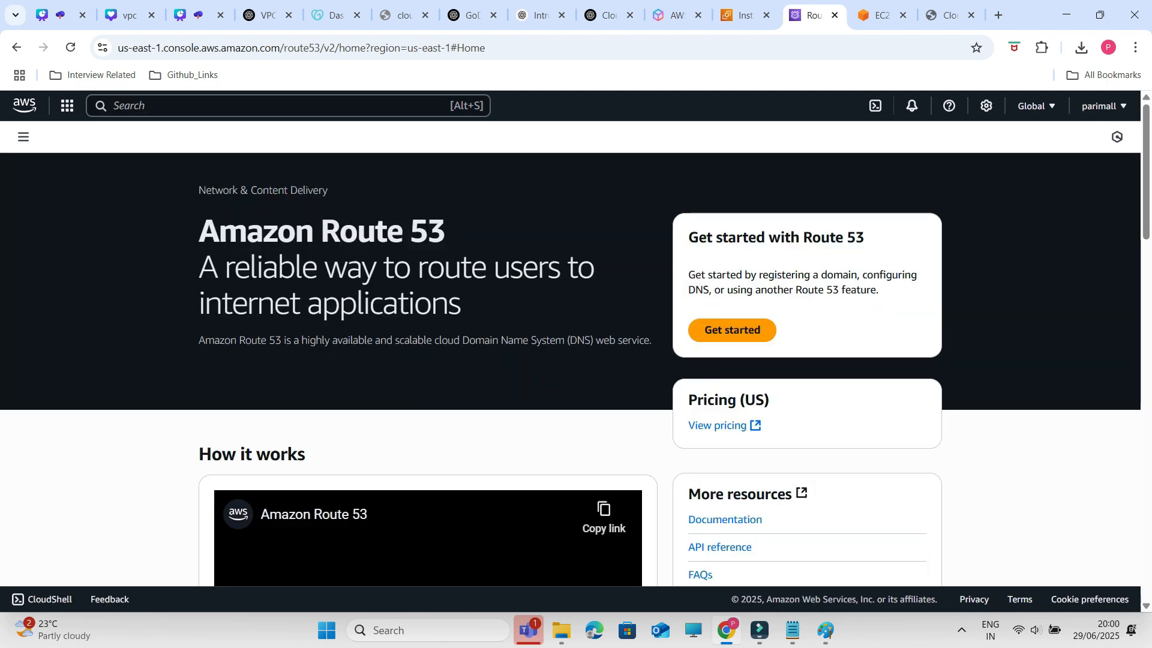
pyautogui.click(732, 330)
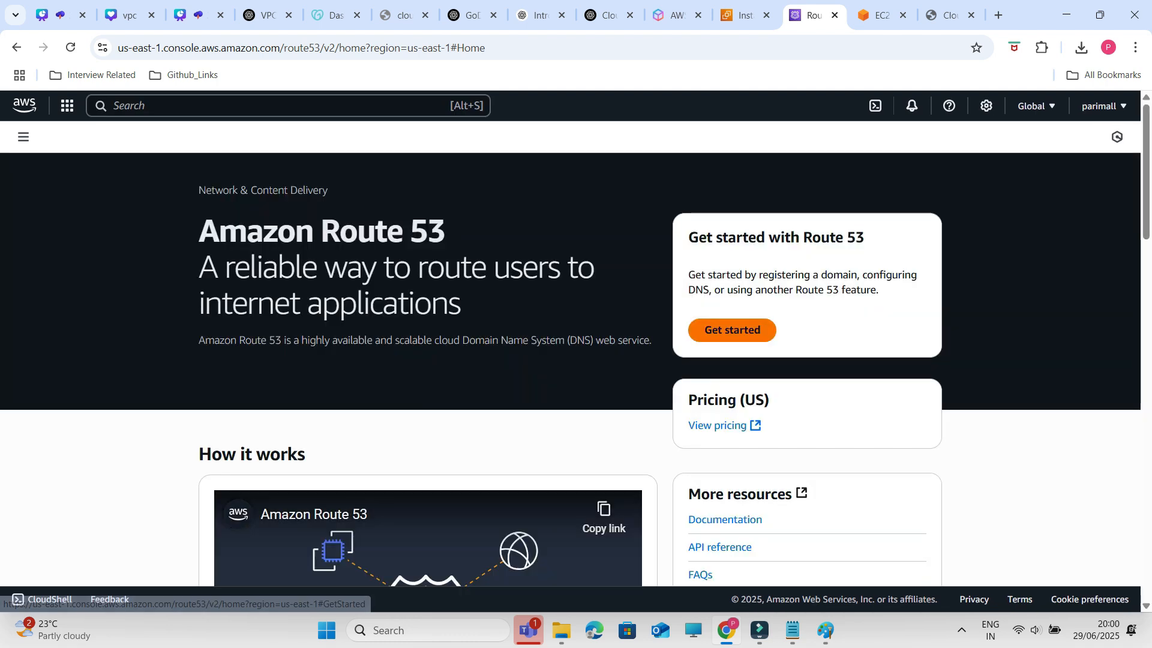
pyautogui.click(779, 251)
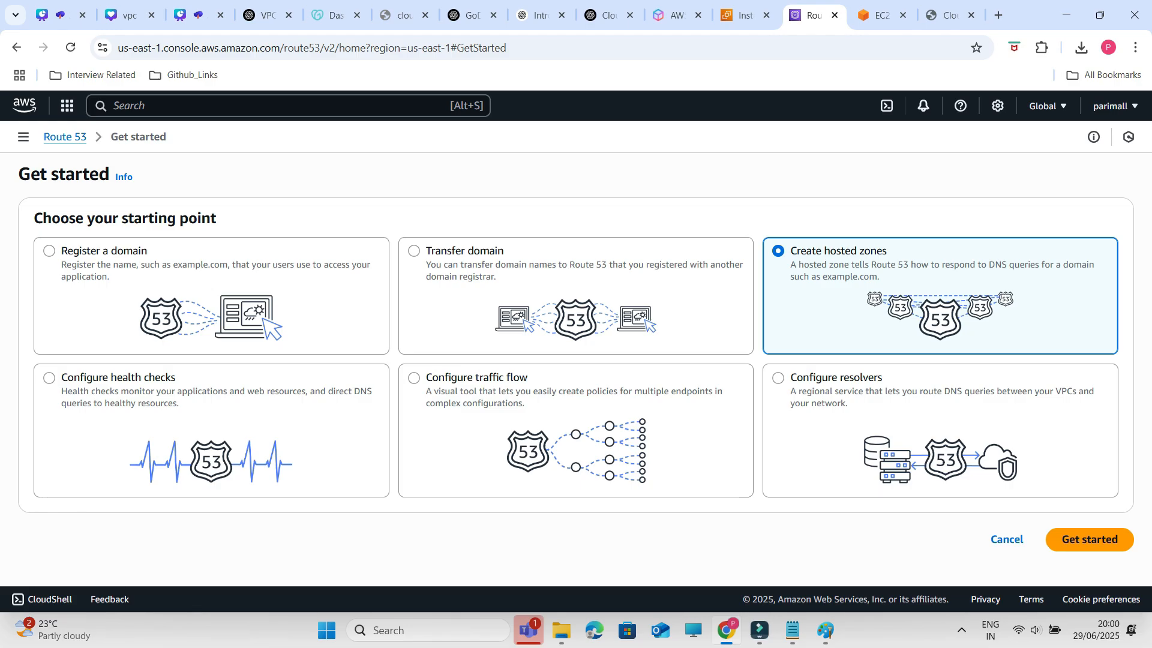
pyautogui.click(1089, 540)
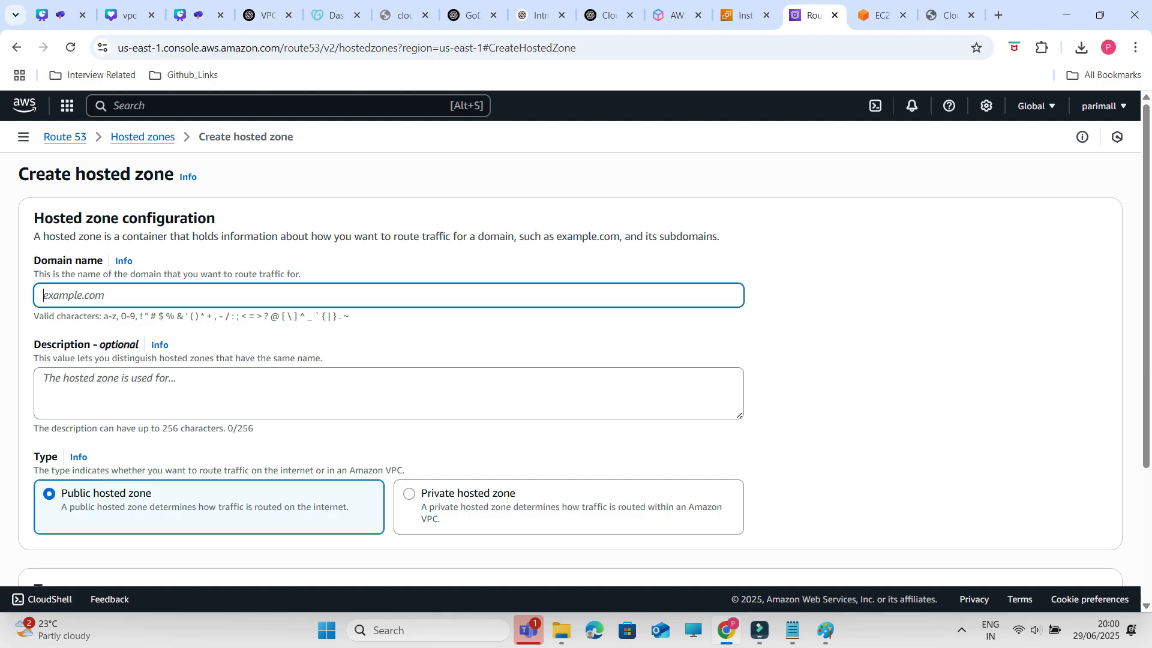
# Step: Reload cloudnixtech.online in its browser tab and copy the domain's address
pyautogui.click(404, 15)
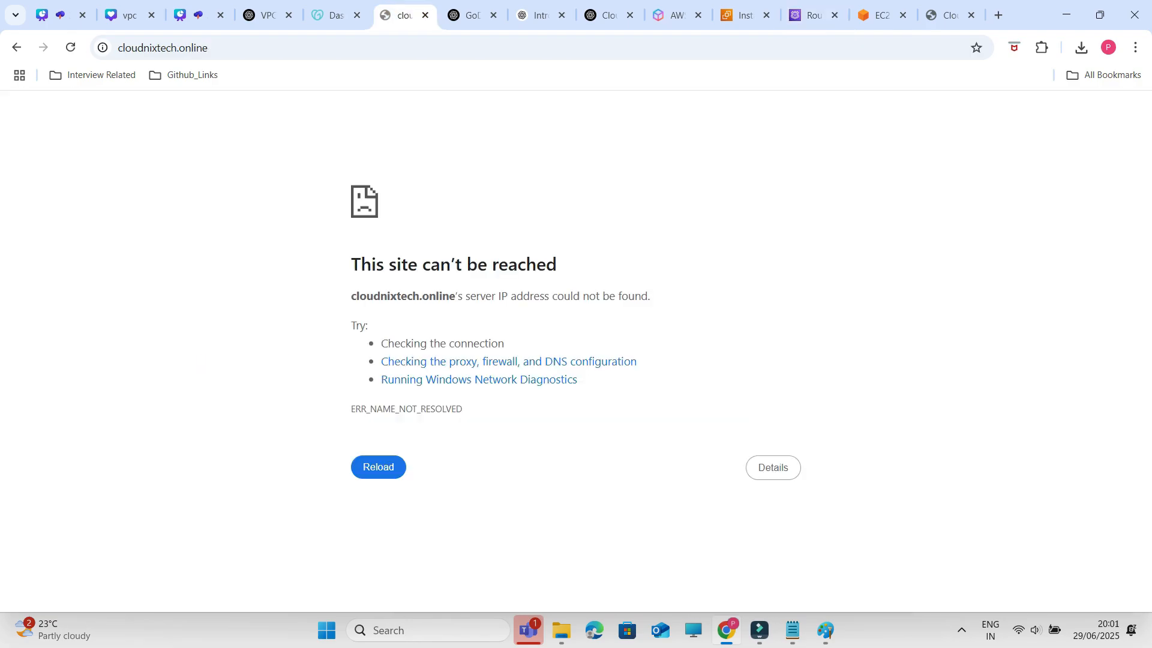
pyautogui.click(71, 47)
pyautogui.doubleClick(153, 48)
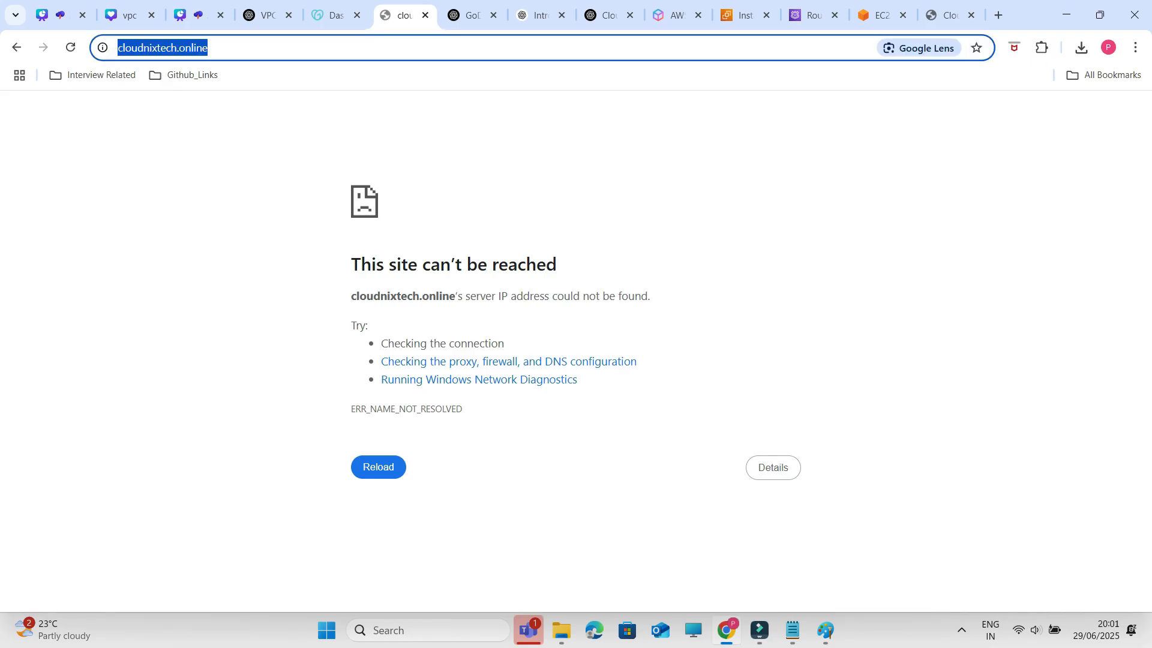
pyautogui.tripleClick(153, 48)
pyautogui.hotkey('ctrl', 'c')
pyautogui.click(813, 15)
pyautogui.hotkey('ctrl', 'v')
pyautogui.press('BackSpace')
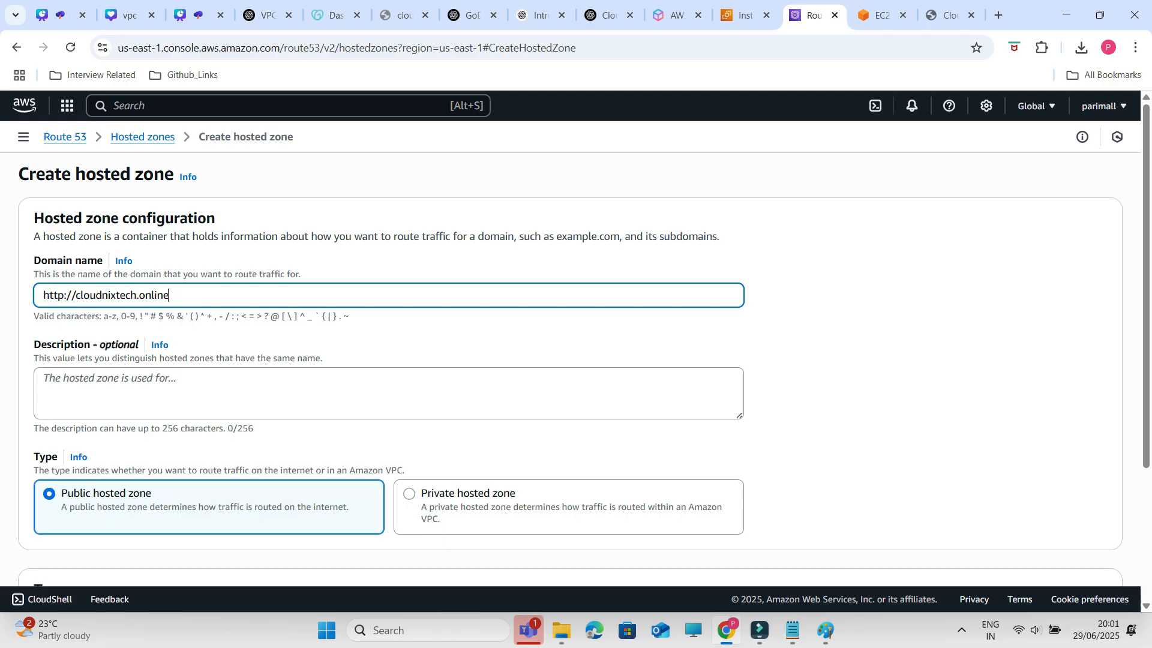
pyautogui.moveTo(76, 295); pyautogui.dragTo(43, 295)
pyautogui.press('BackSpace')
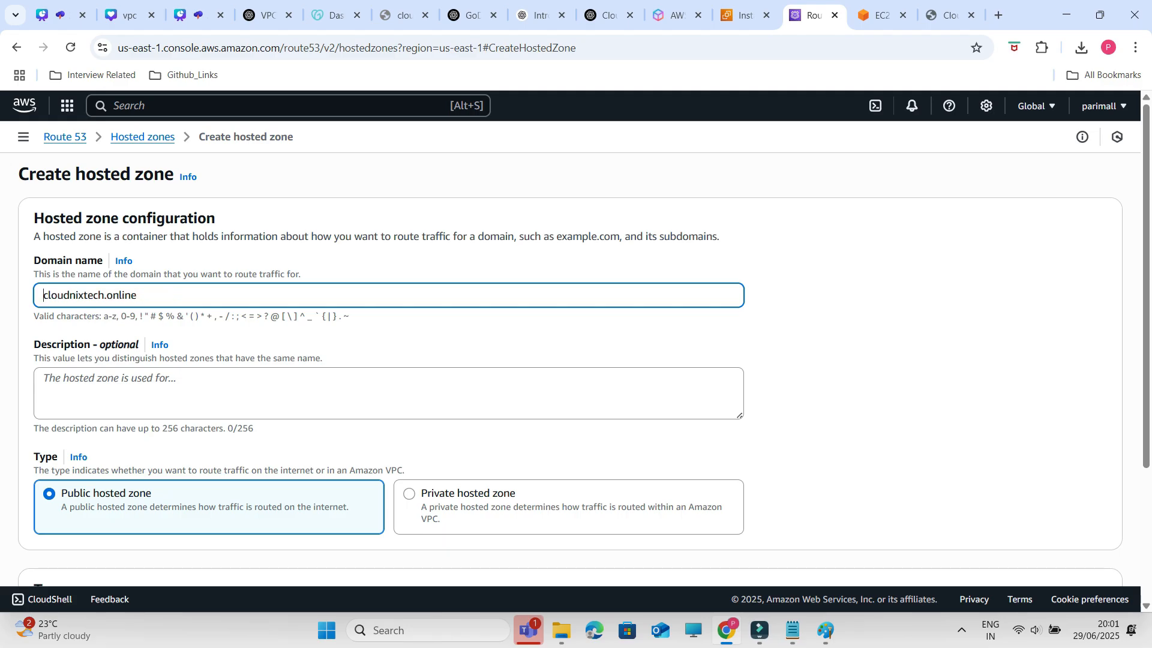
pyautogui.scroll(-3, 576, 360)
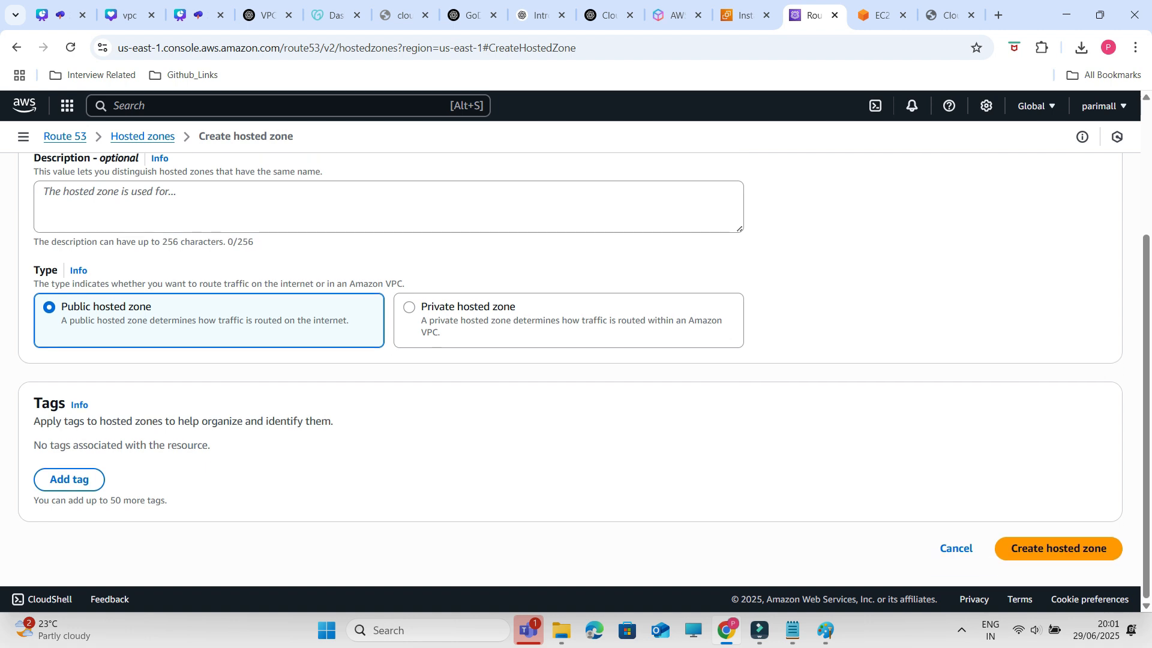
pyautogui.click(1059, 549)
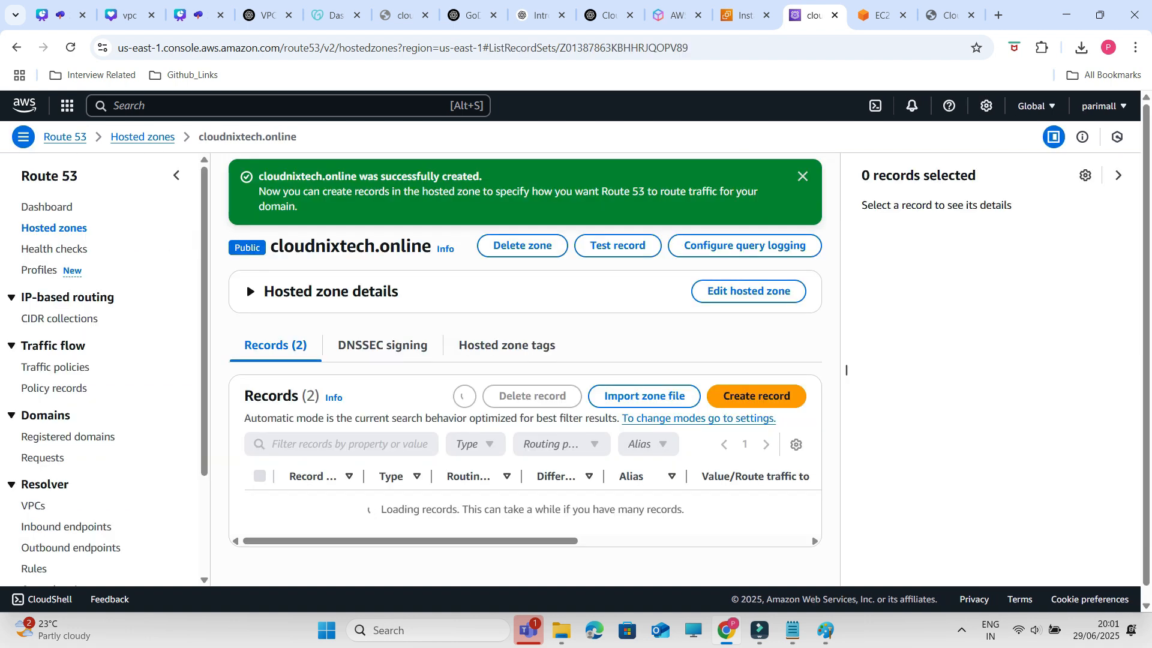
# Step: Copy the first name server, ns-856.awsdns-43.net., from the hosted zone's NS record
pyautogui.scroll(-1, 846, 370)
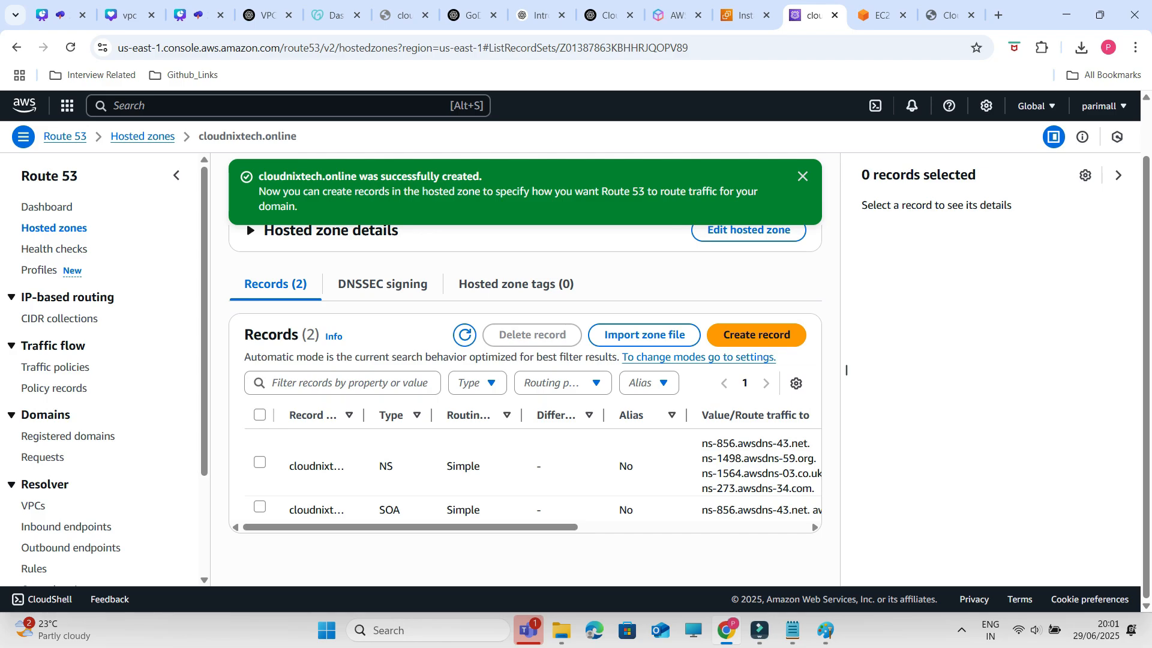
pyautogui.moveTo(411, 528); pyautogui.dragTo(484, 528)
pyautogui.tripleClick(624, 443)
pyautogui.hotkey('ctrl', 'c')
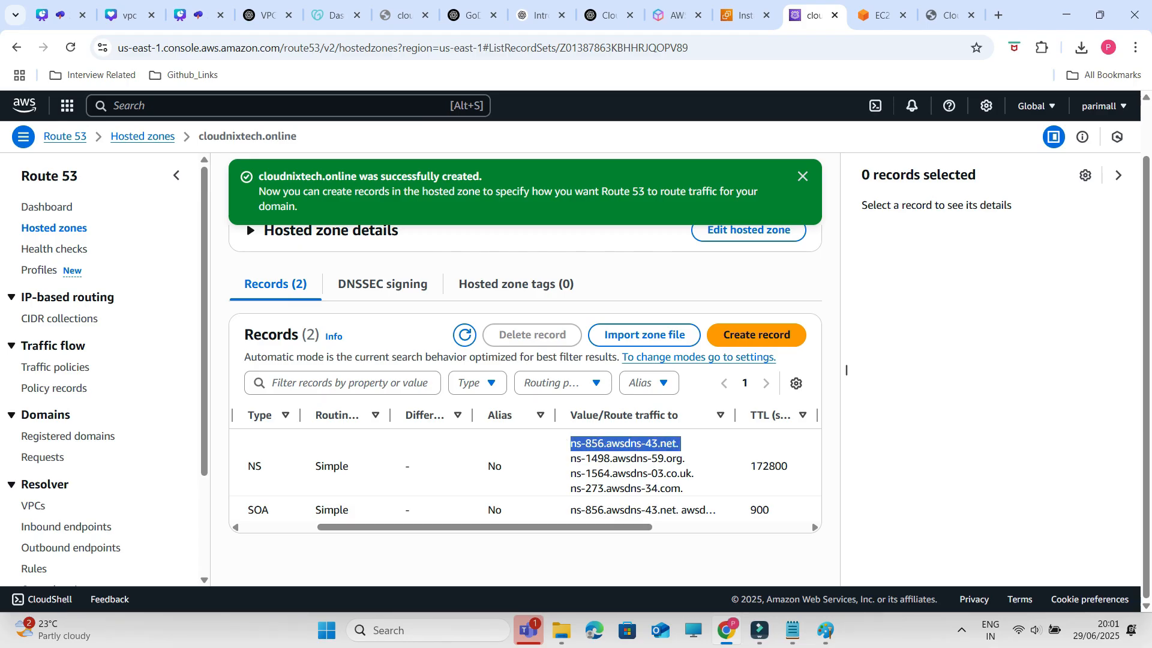
# Step: Switch to Paint and draw a red rectangle about 113 × 94 px below the Route53 hexagon, with short horizontal lines inside it
pyautogui.hotkey('alt', 'Tab')
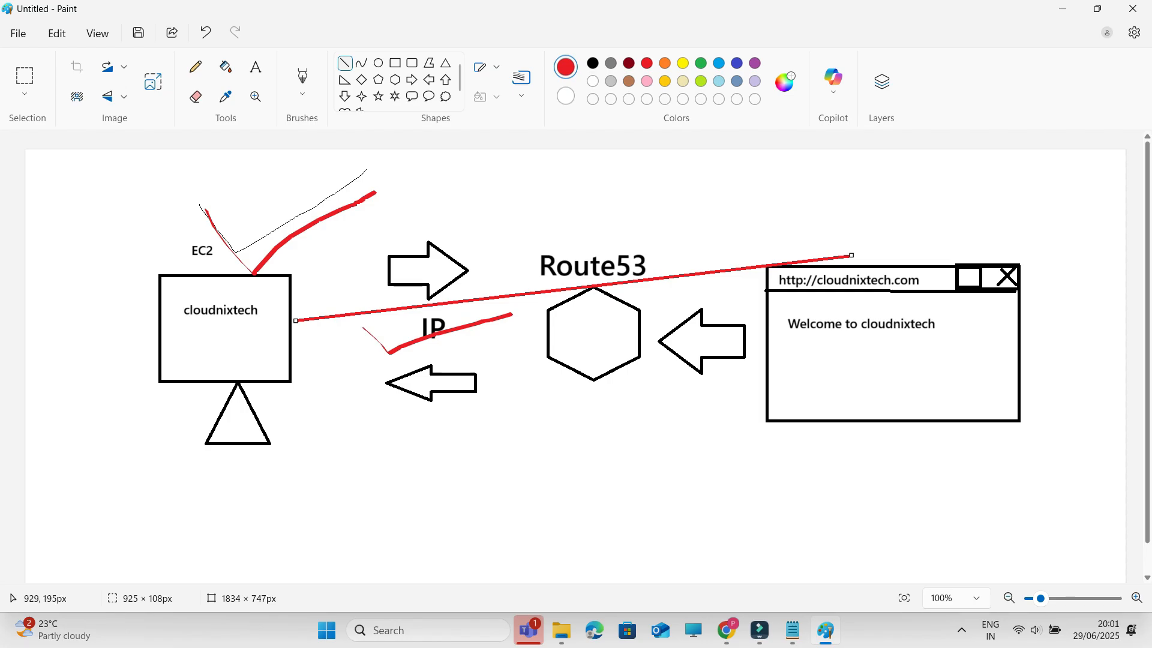
pyautogui.click(395, 63)
pyautogui.moveTo(566, 385); pyautogui.dragTo(634, 442)
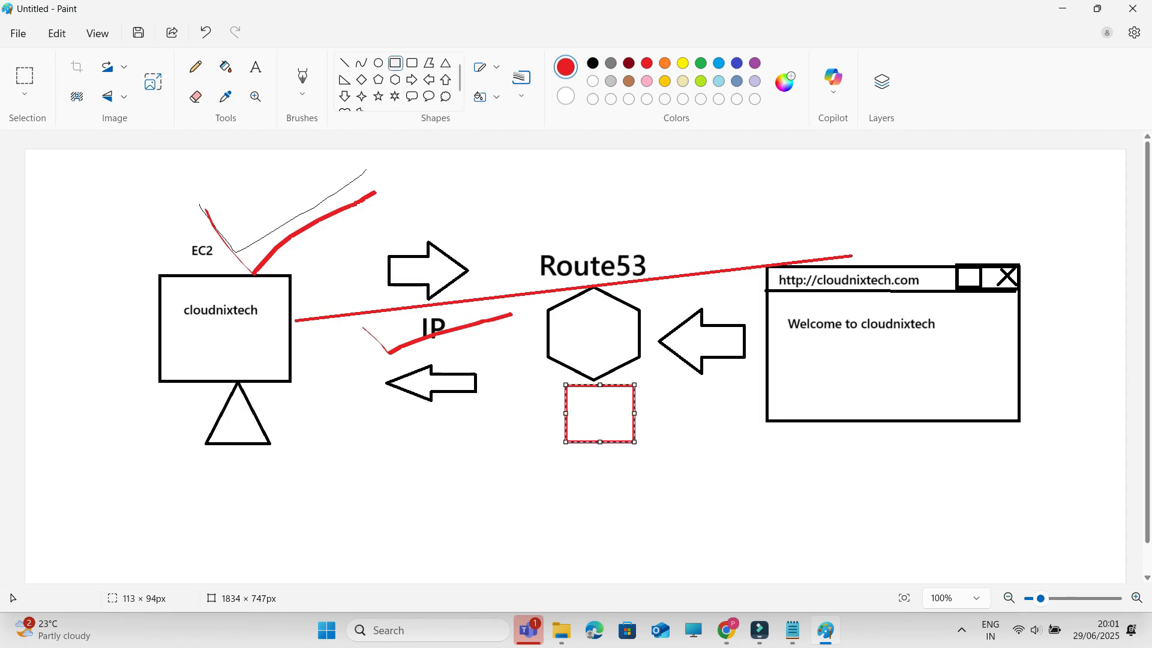
pyautogui.click(345, 62)
pyautogui.moveTo(576, 405)
pyautogui.mouseDown()
pyautogui.moveTo(604, 403)
pyautogui.moveTo(616, 422)
pyautogui.moveTo(586, 422)
pyautogui.mouseUp()
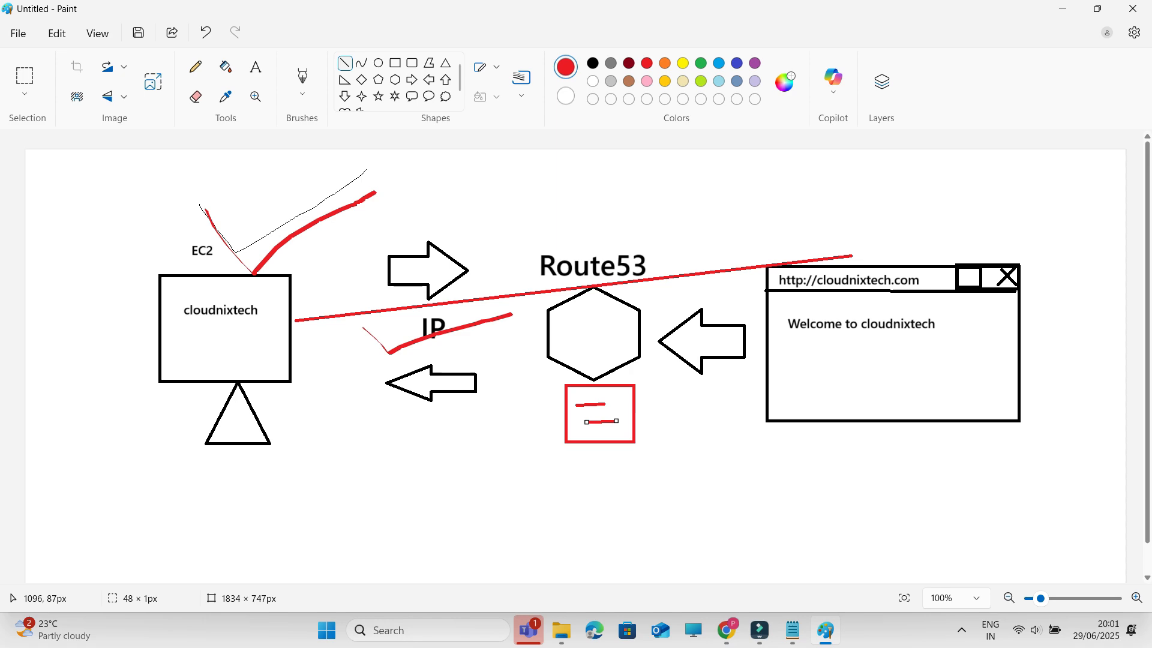
# Step: Switch to Chrome, leave the slide presentation, and open the nameserver settings of cloudnixtech.online in GoDaddy
pyautogui.click(727, 630)
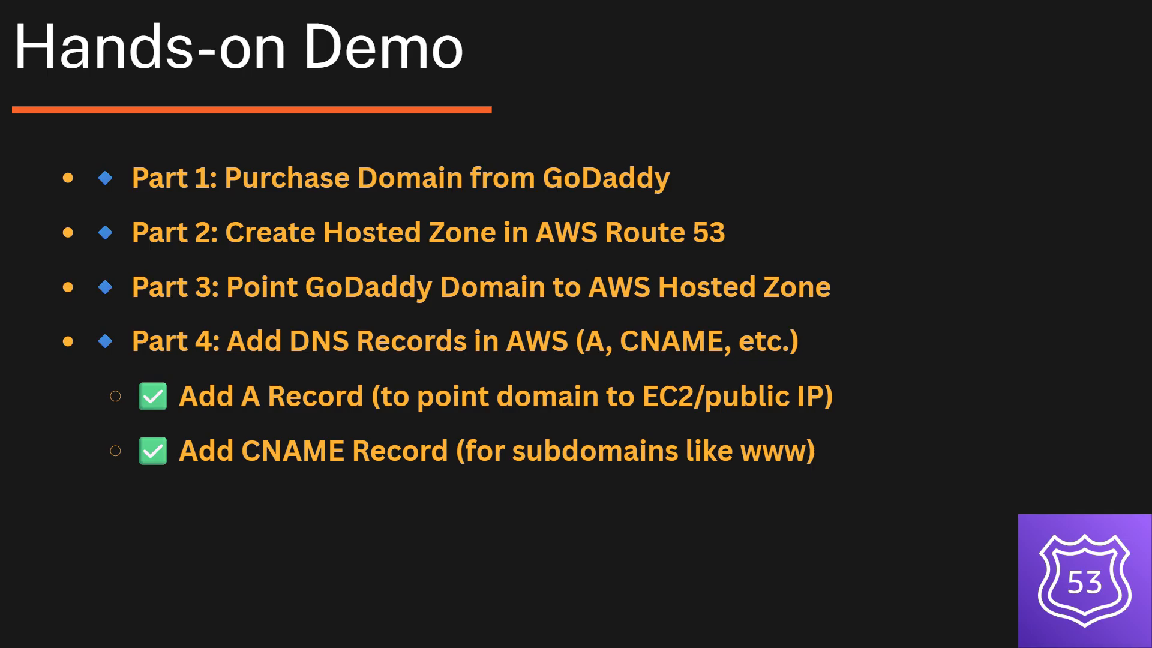
pyautogui.press('Escape')
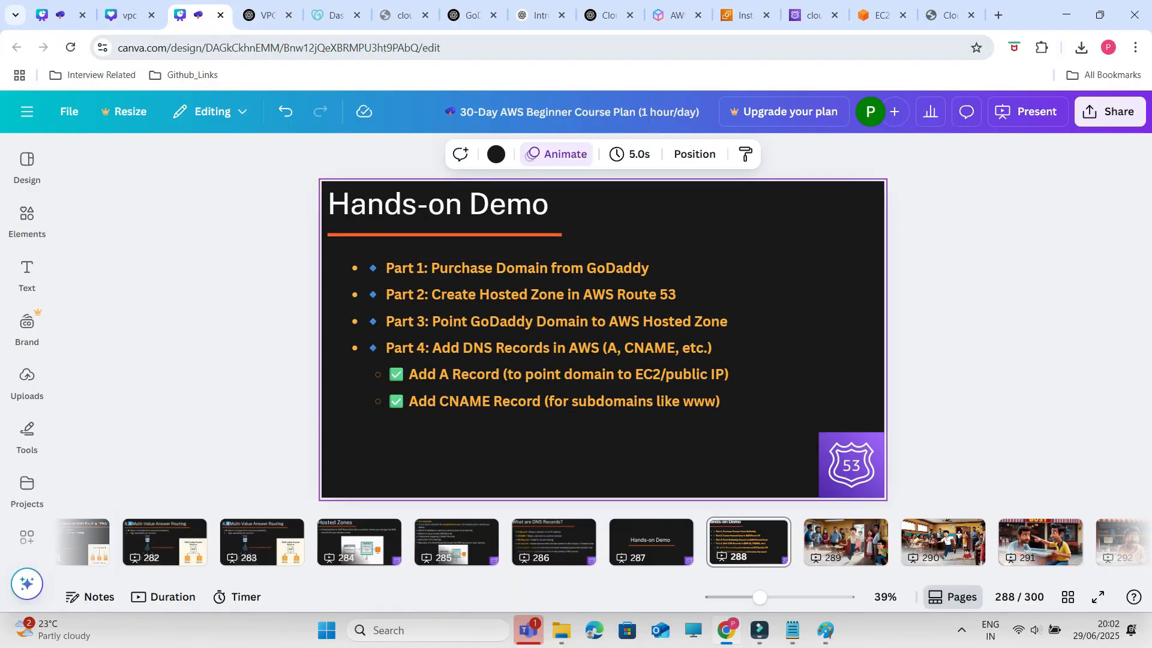
pyautogui.click(335, 15)
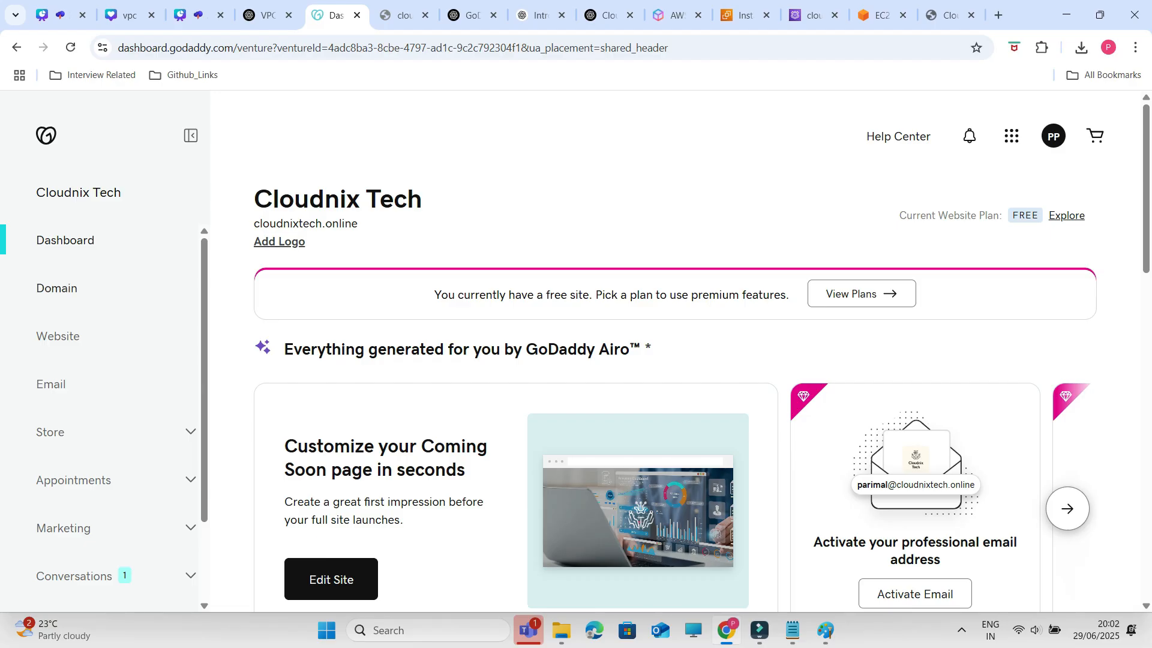
pyautogui.click(56, 289)
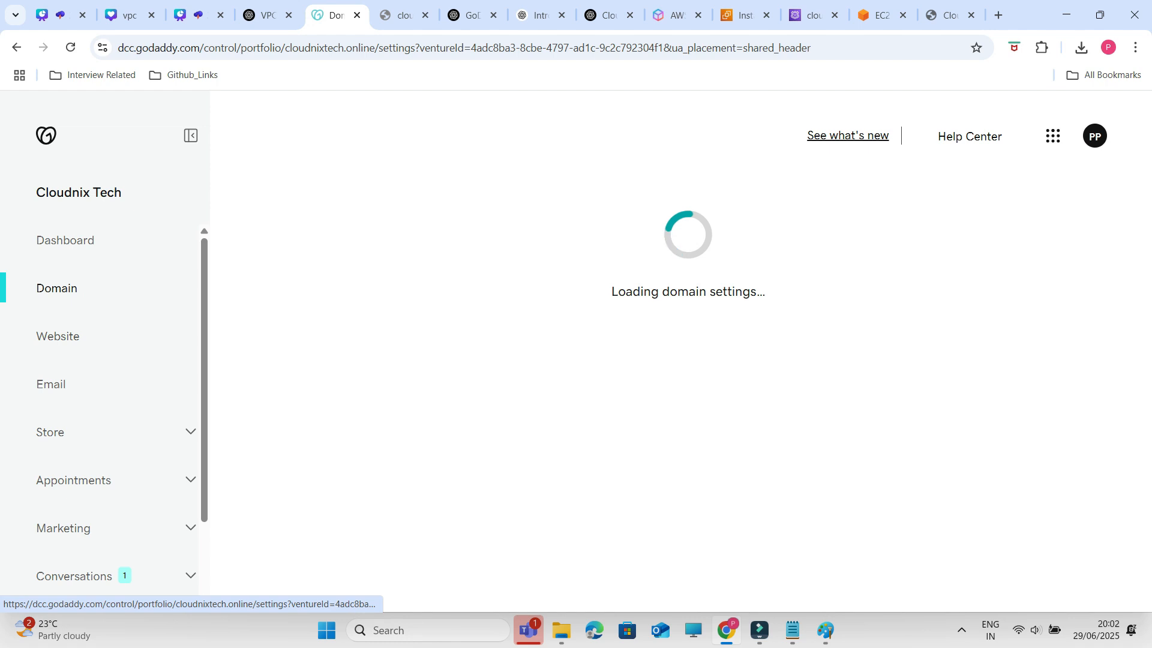
pyautogui.click(388, 319)
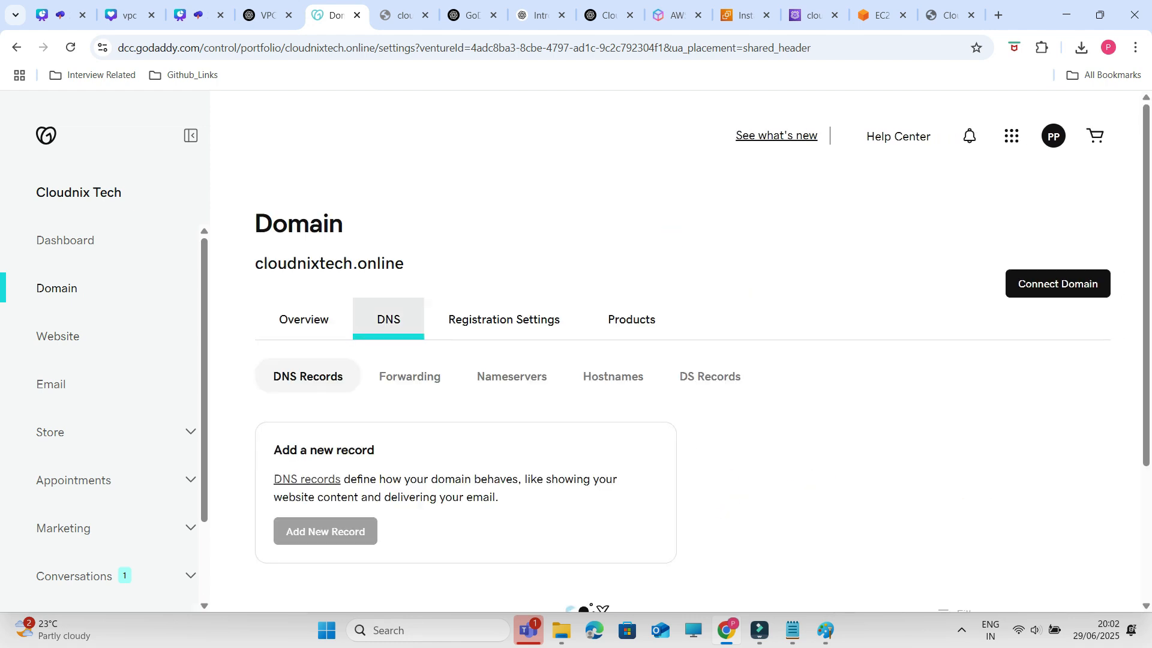
pyautogui.click(512, 376)
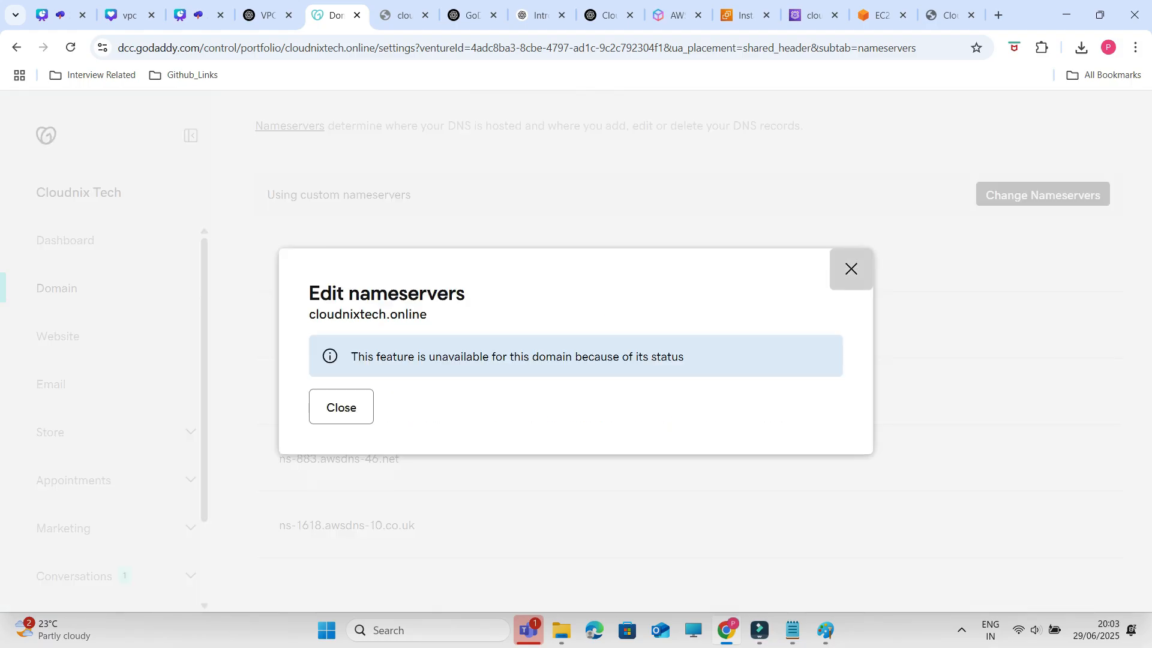
# Step: Reopen nameserver editing for cloudnixtech.online and replace the first custom nameserver with ns-856.awsdns-43.net
pyautogui.click(851, 268)
pyautogui.scroll(3, 851, 268)
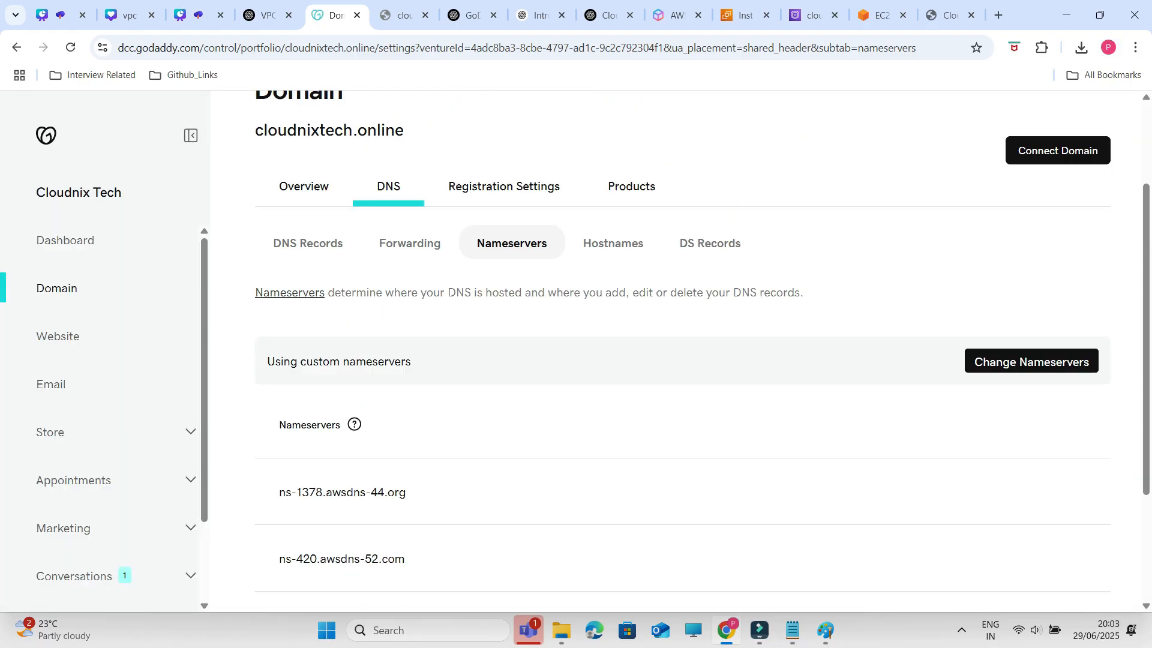
pyautogui.click(1043, 420)
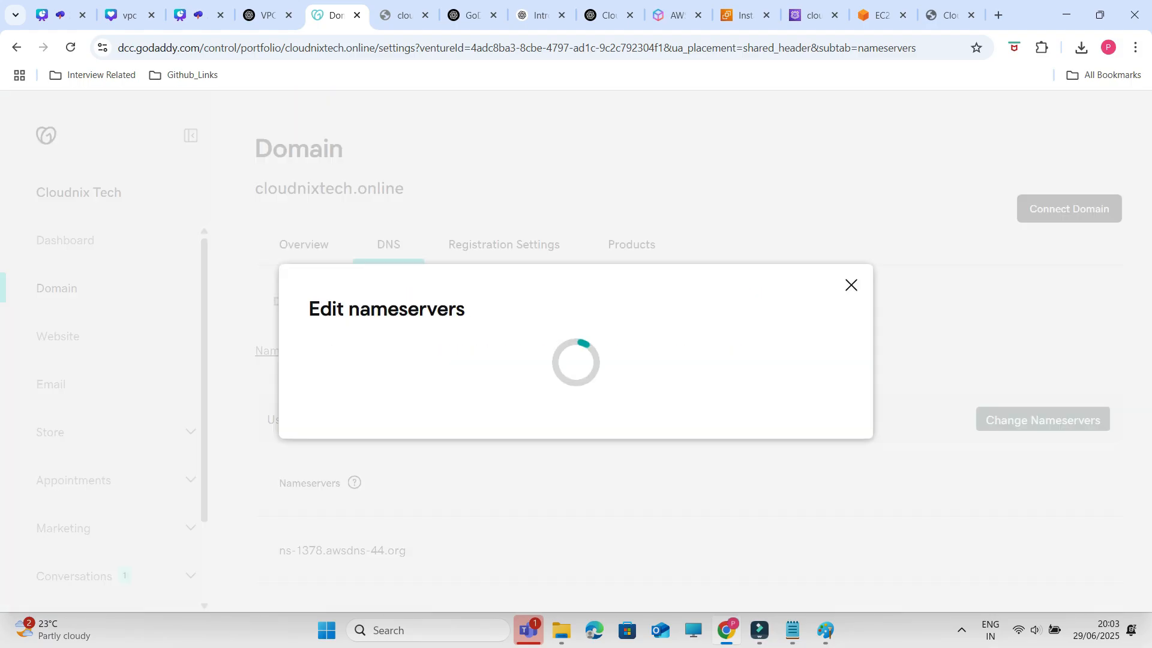
pyautogui.hotkey('ctrl', 'v')
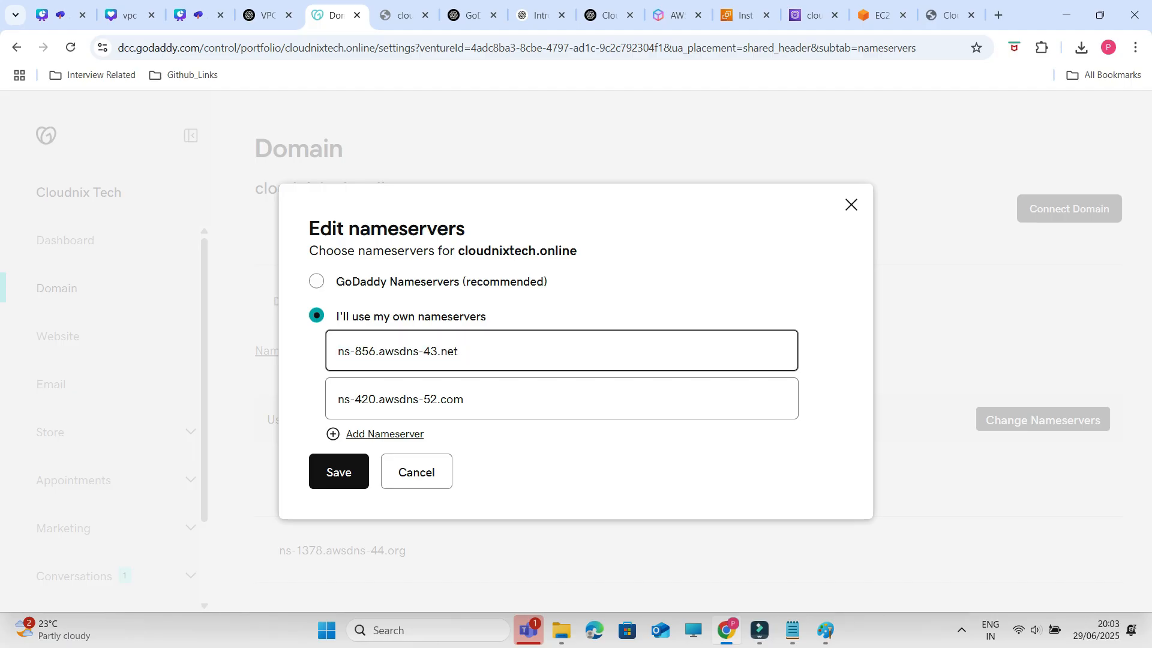
# Step: Copy the second name server from the Route 53 NS record and set GoDaddy's second nameserver to ns-1498.awsdns-59.org
pyautogui.click(813, 15)
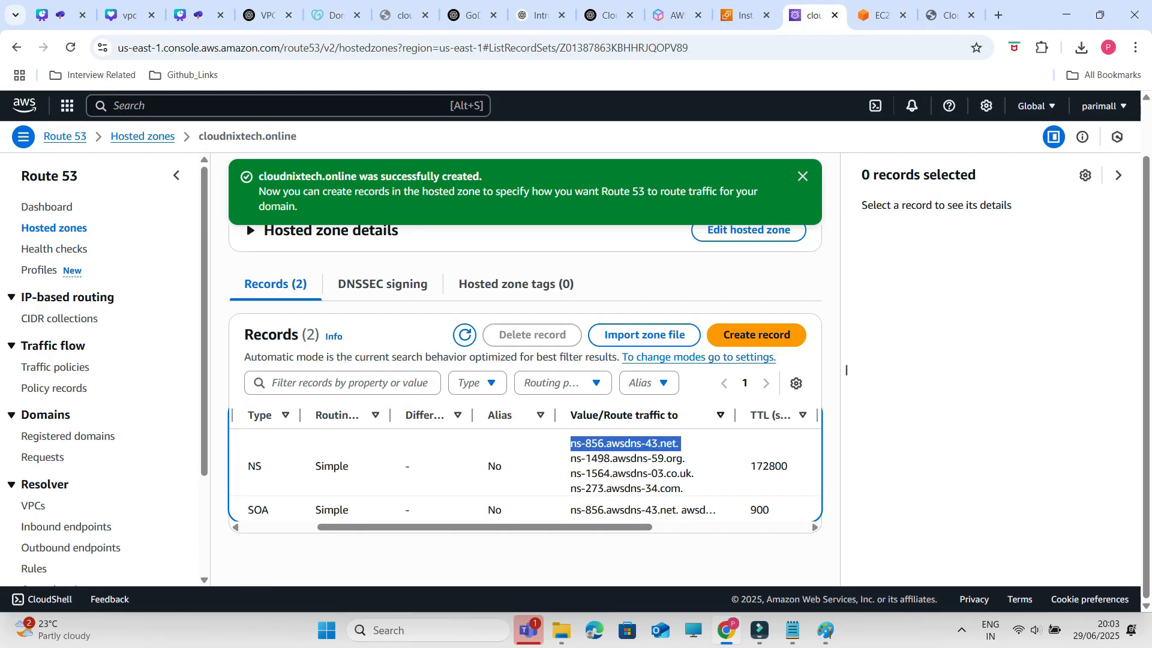
pyautogui.tripleClick(611, 457)
pyautogui.hotkey('ctrl', 'c')
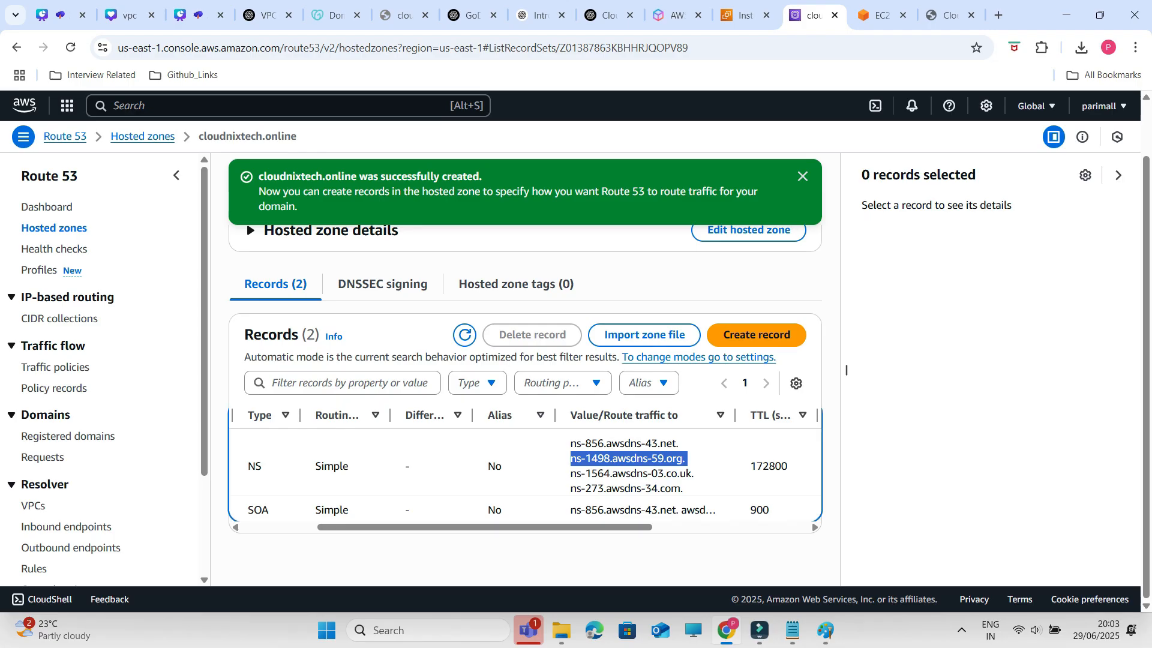
pyautogui.click(333, 15)
pyautogui.tripleClick(400, 399)
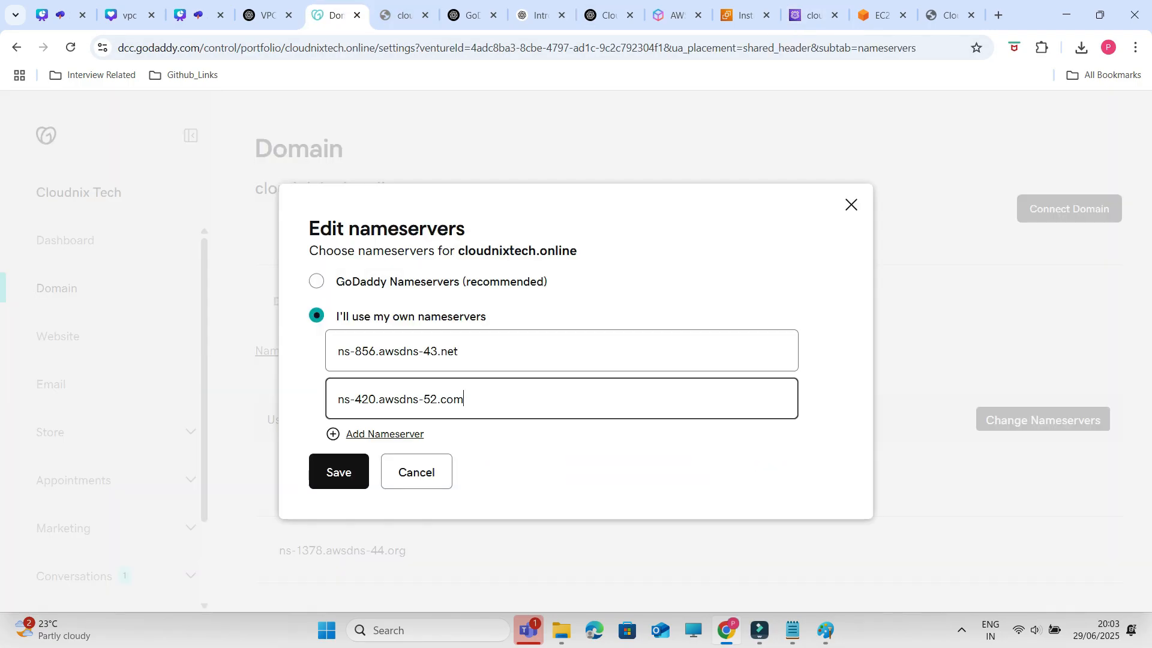
pyautogui.hotkey('ctrl', 'v')
# Step: Add a third GoDaddy nameserver, ns-1564.awsdns-03.co.uk, copied from the Route 53 NS record, without its trailing dot
pyautogui.click(385, 434)
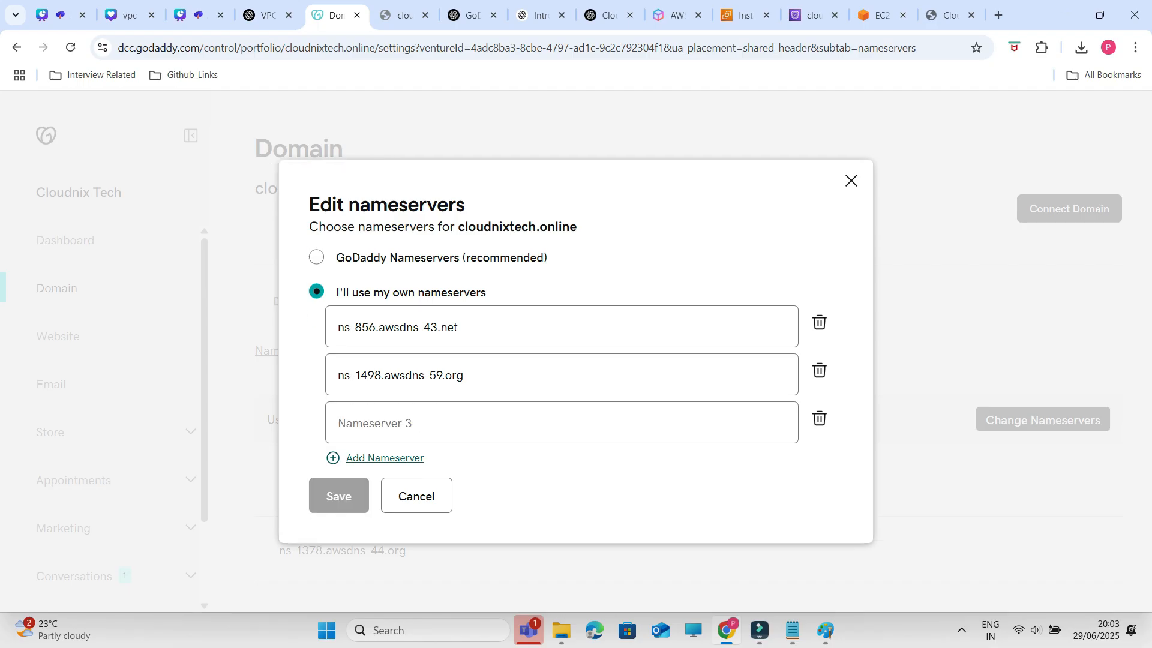
pyautogui.click(813, 15)
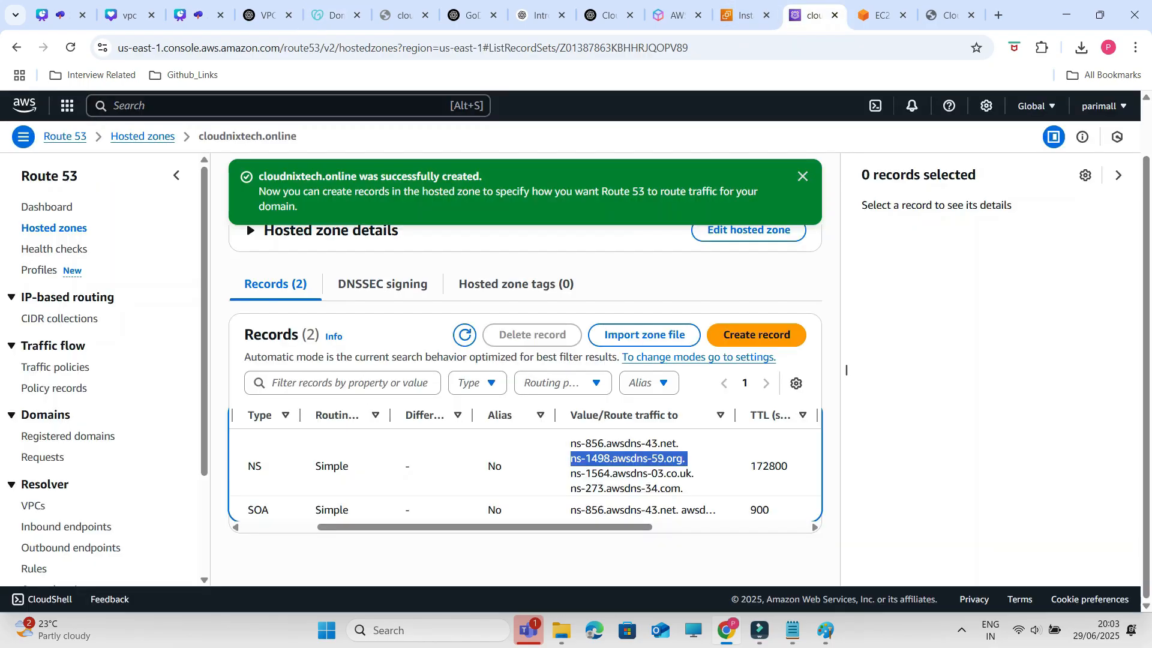
pyautogui.moveTo(696, 473); pyautogui.dragTo(570, 474)
pyautogui.hotkey('ctrl', 'c')
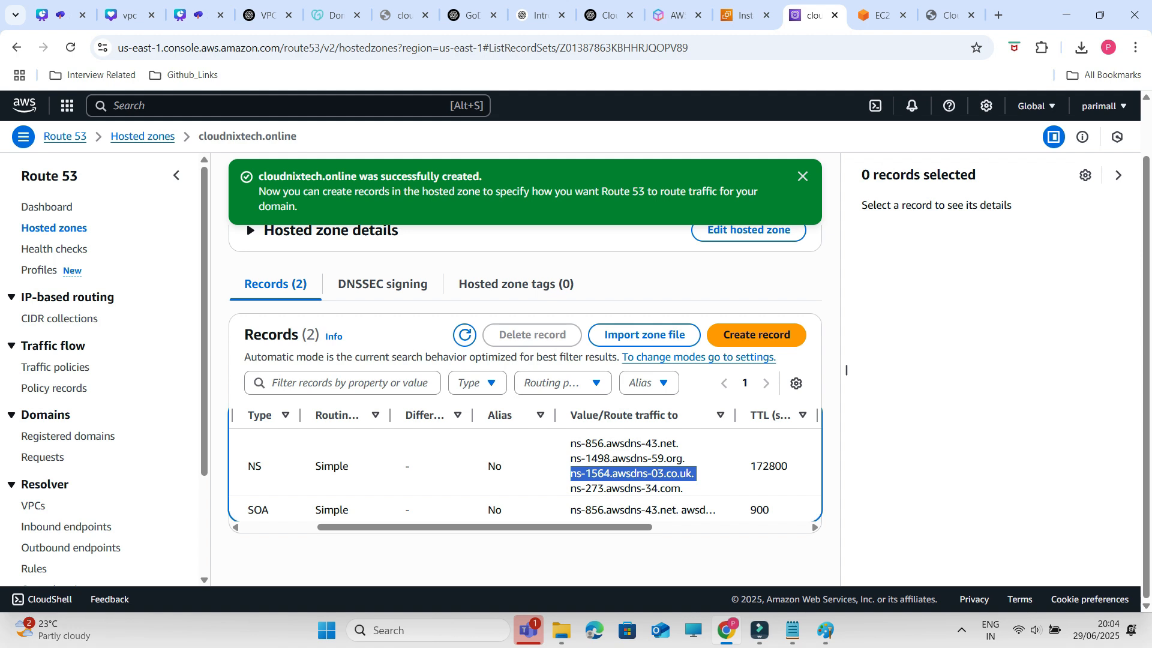
pyautogui.click(333, 15)
pyautogui.click(456, 423)
pyautogui.hotkey('ctrl', 'v')
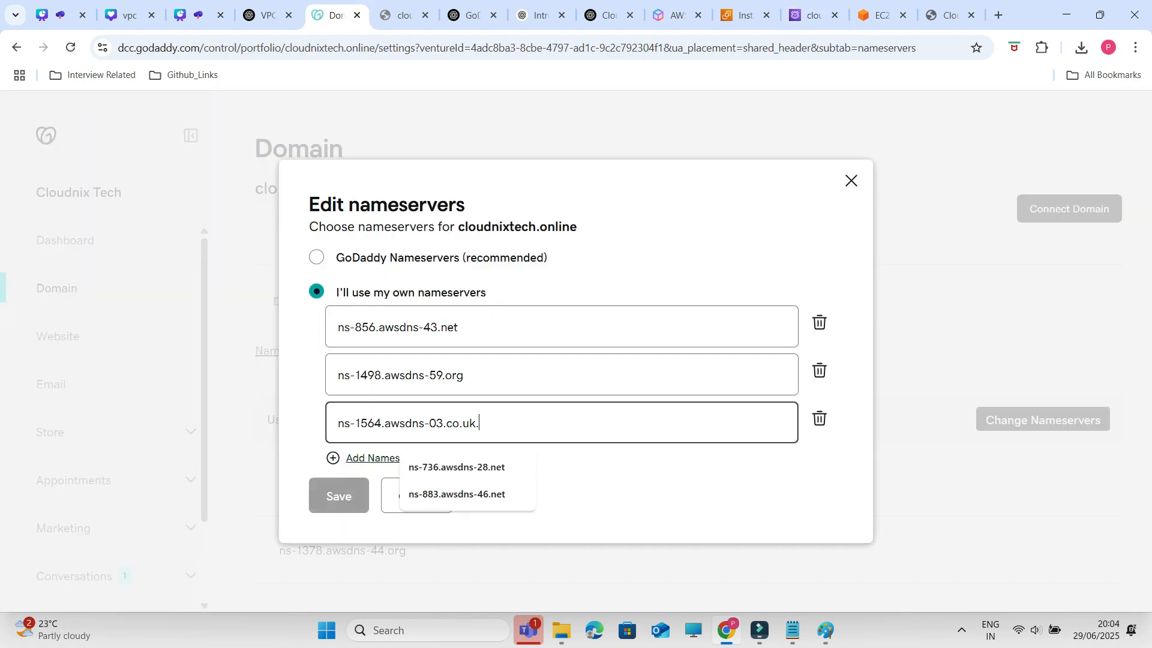
pyautogui.press('BackSpace')
# Step: Add ns-273.awsdns-34.com from the Route 53 NS record as the fourth GoDaddy nameserver, then save and consent to the nameserver update
pyautogui.click(384, 457)
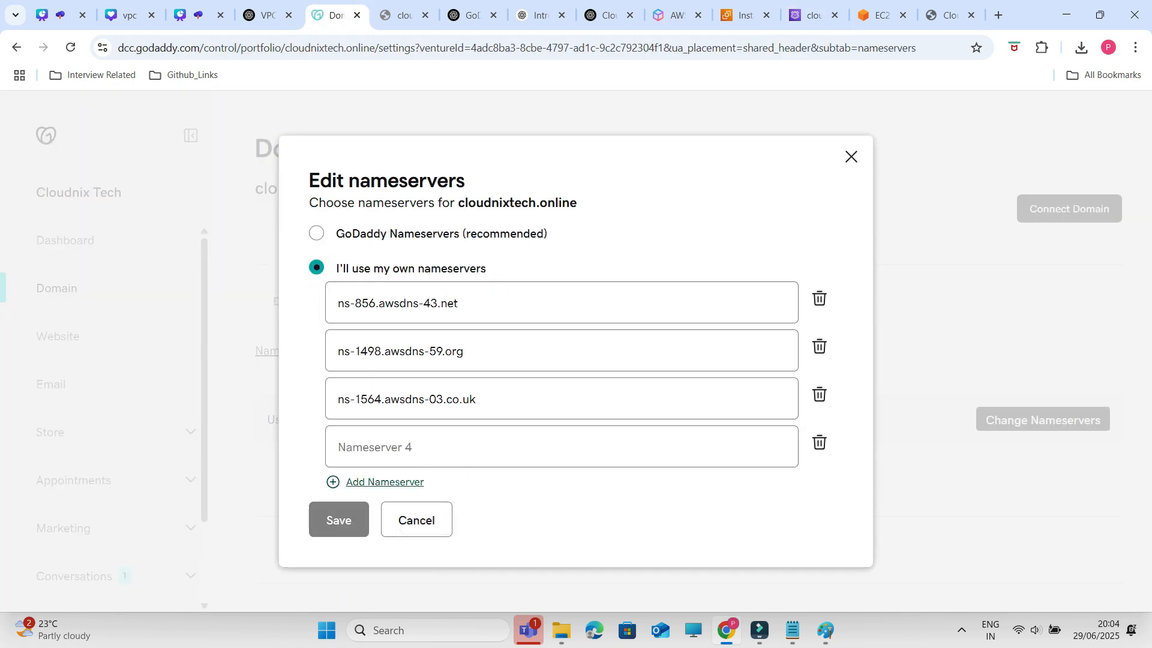
pyautogui.click(813, 15)
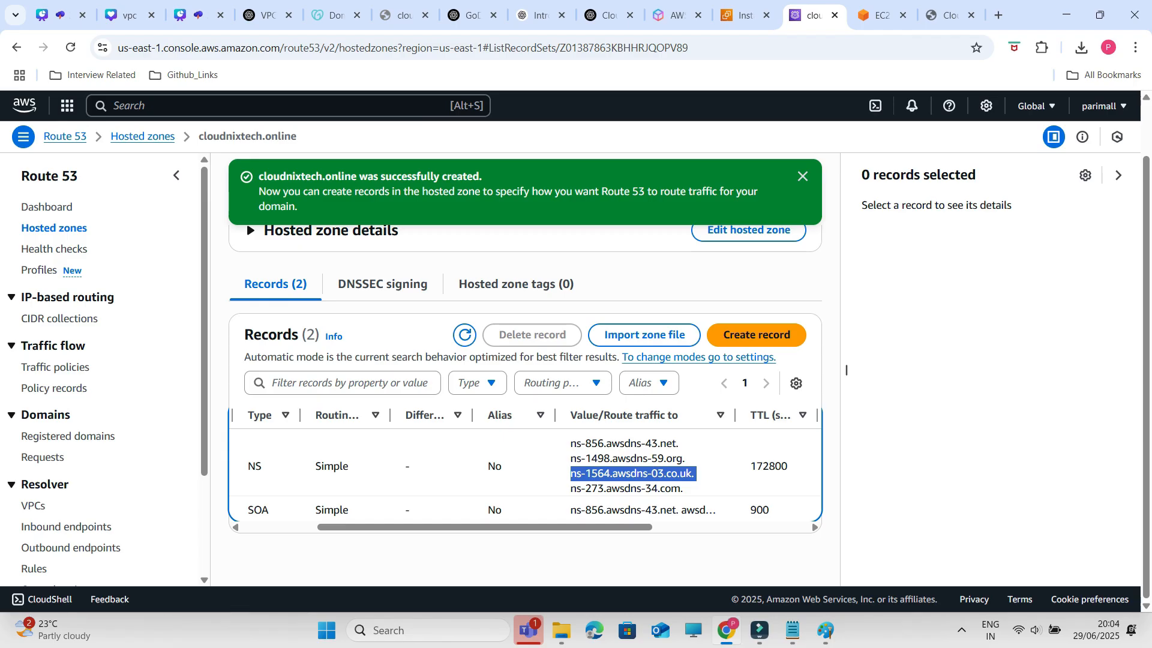
pyautogui.moveTo(686, 489); pyautogui.dragTo(571, 488)
pyautogui.hotkey('ctrl', 'c')
pyautogui.click(333, 15)
pyautogui.click(456, 447)
pyautogui.hotkey('ctrl', 'v')
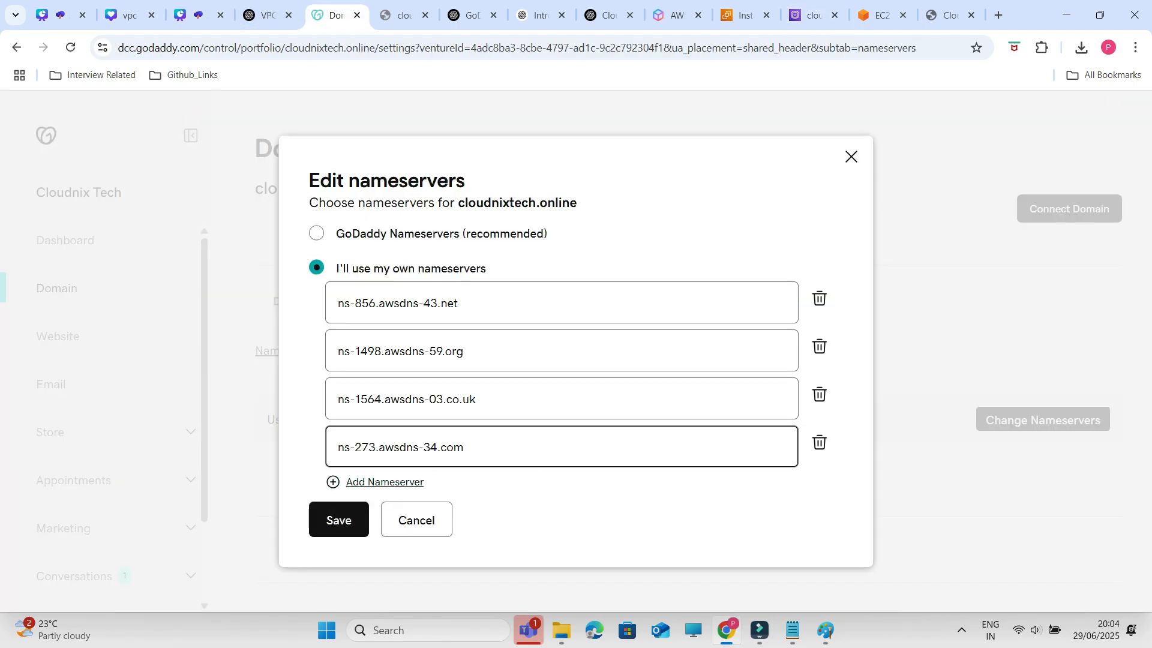
pyautogui.click(338, 520)
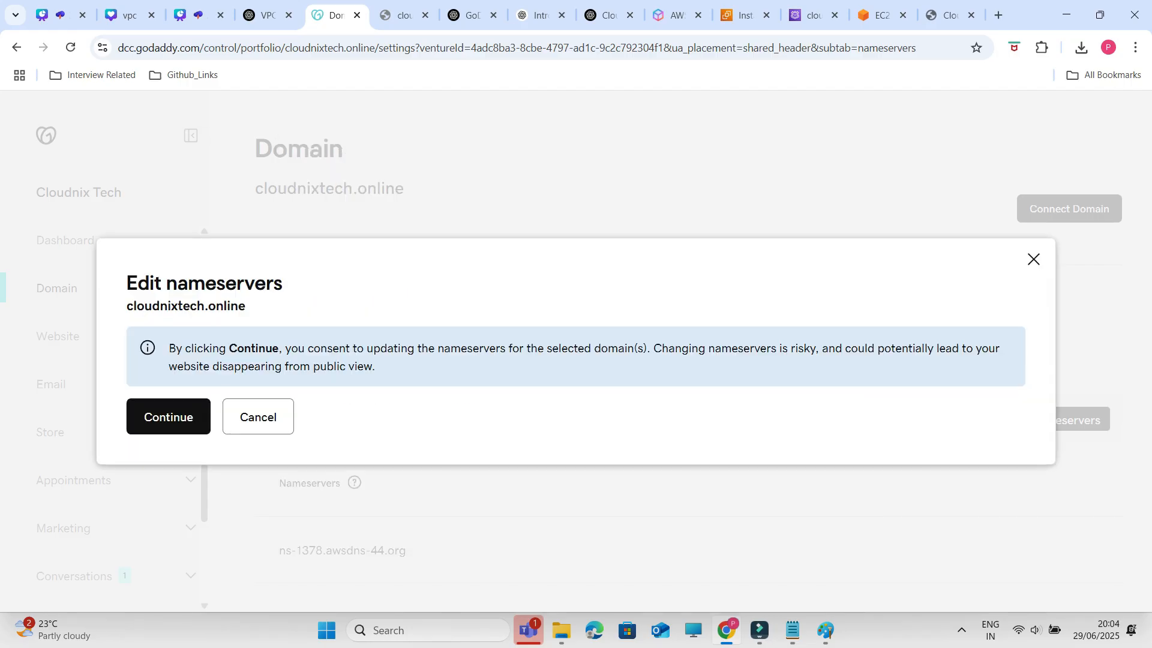
pyautogui.click(168, 417)
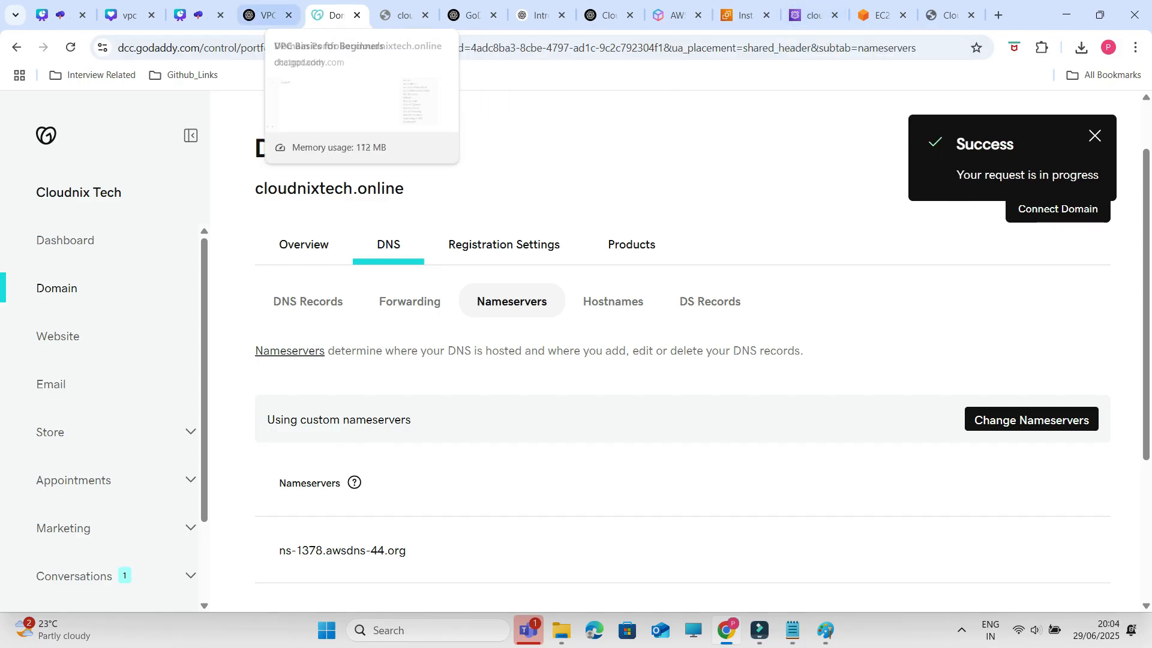
# Step: Present the Hands-on Demo slide of the Canva deck full screen to review the demo parts, then exit the presentation
pyautogui.click(191, 15)
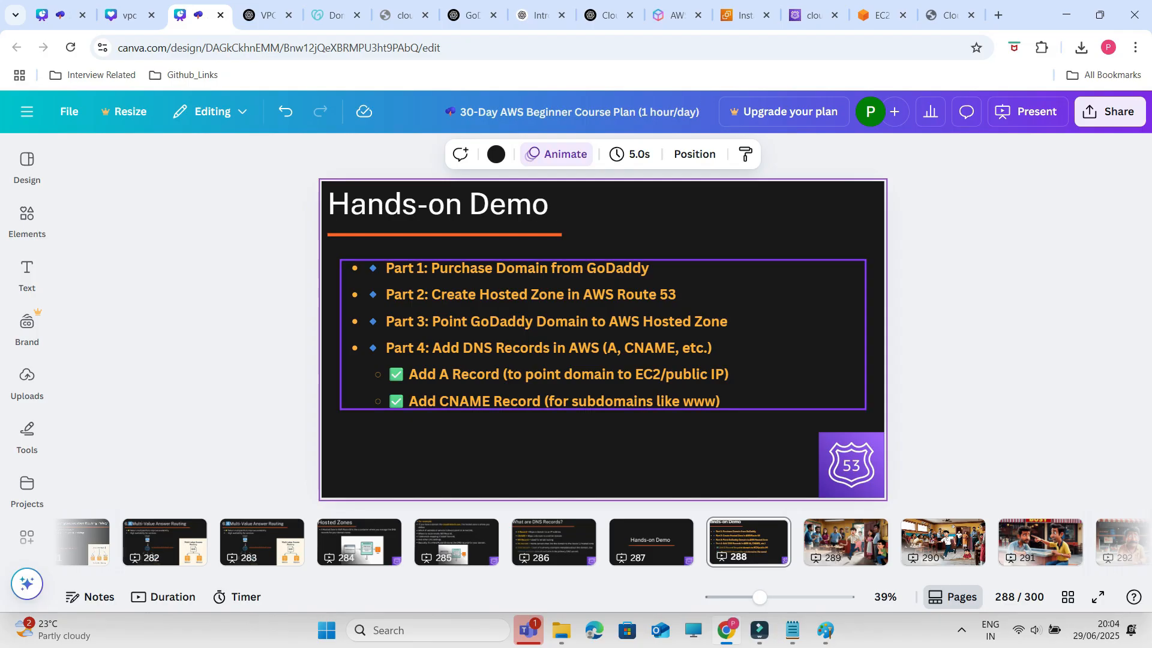
pyautogui.click(1027, 111)
pyautogui.click(988, 522)
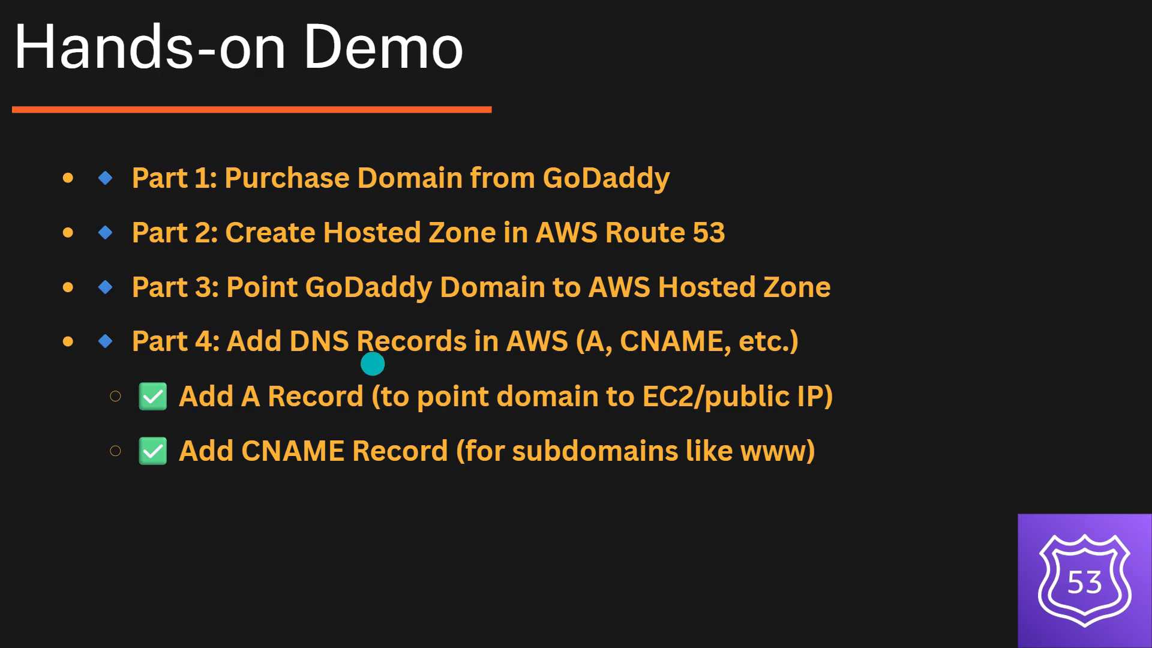
pyautogui.press('Escape')
# Step: Create an A record for the root domain in the cloudnixtech.online hosted zone, using the EC2 instance's public IPv4 address 44.202.99.234
pyautogui.click(815, 15)
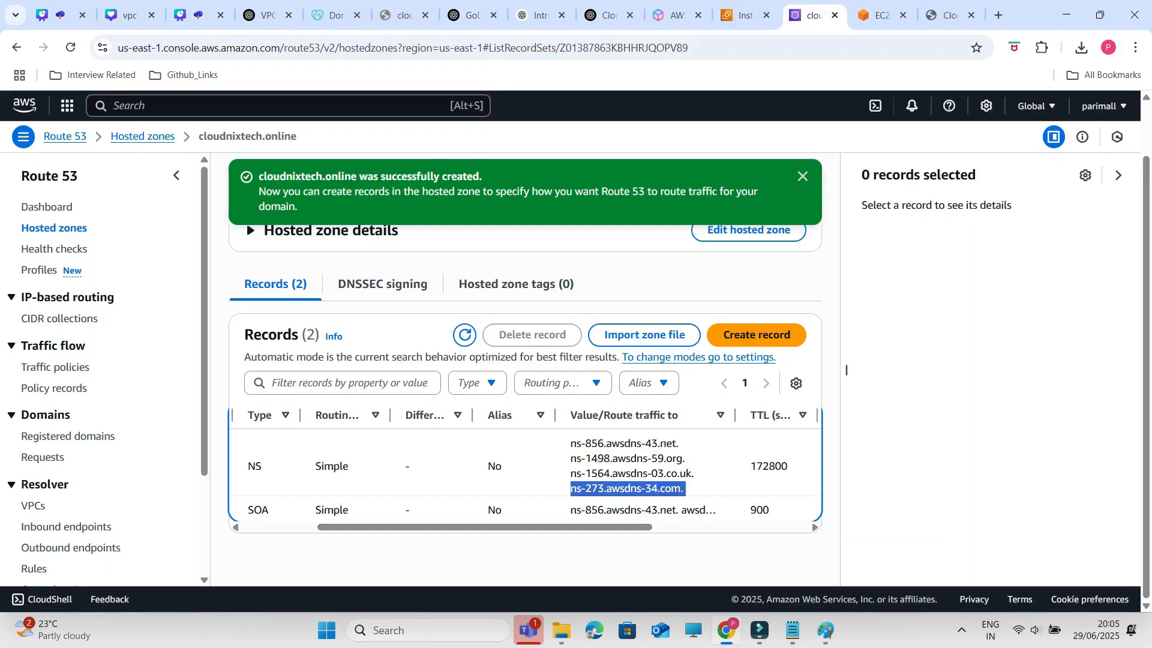
pyautogui.click(803, 176)
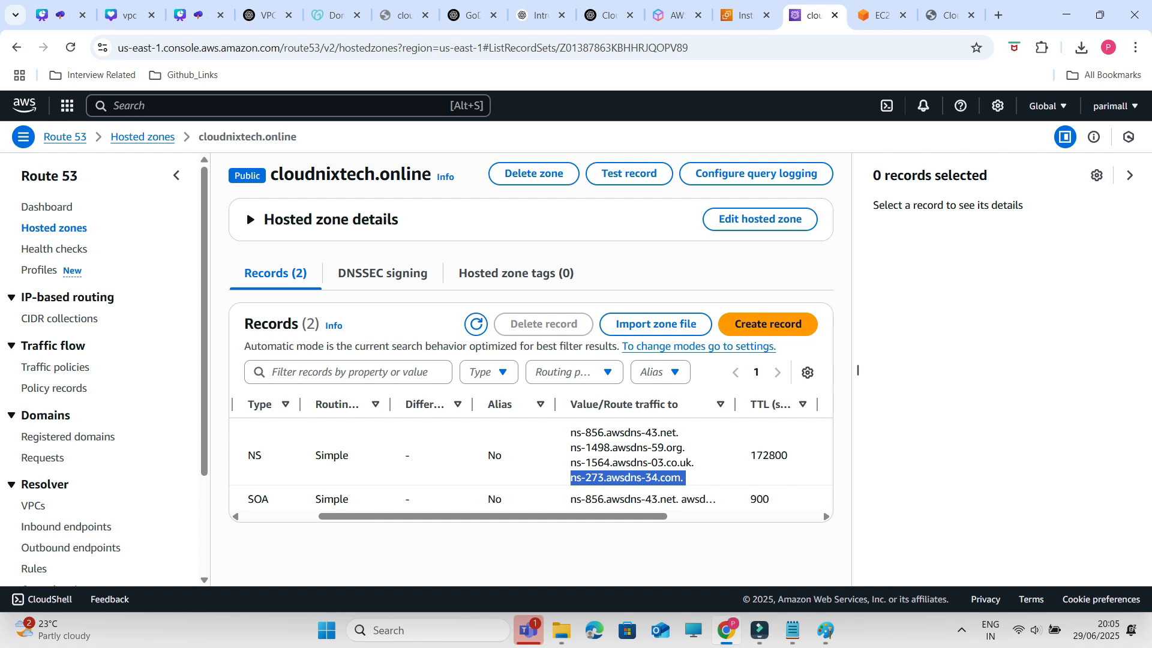
pyautogui.click(768, 324)
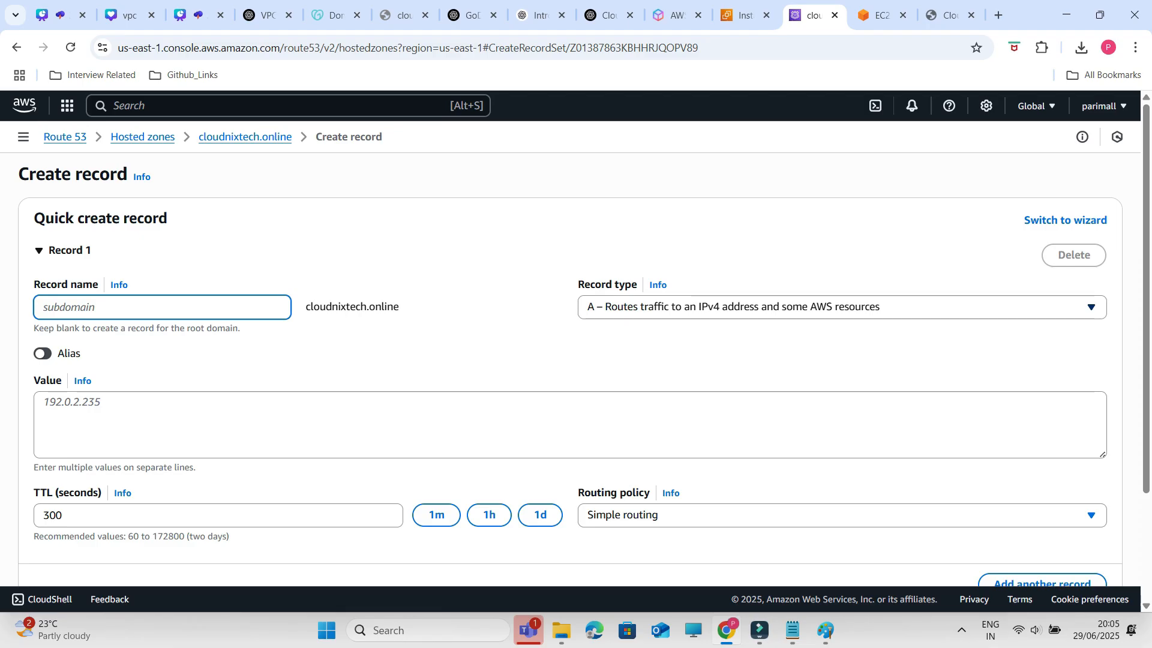
pyautogui.click(72, 403)
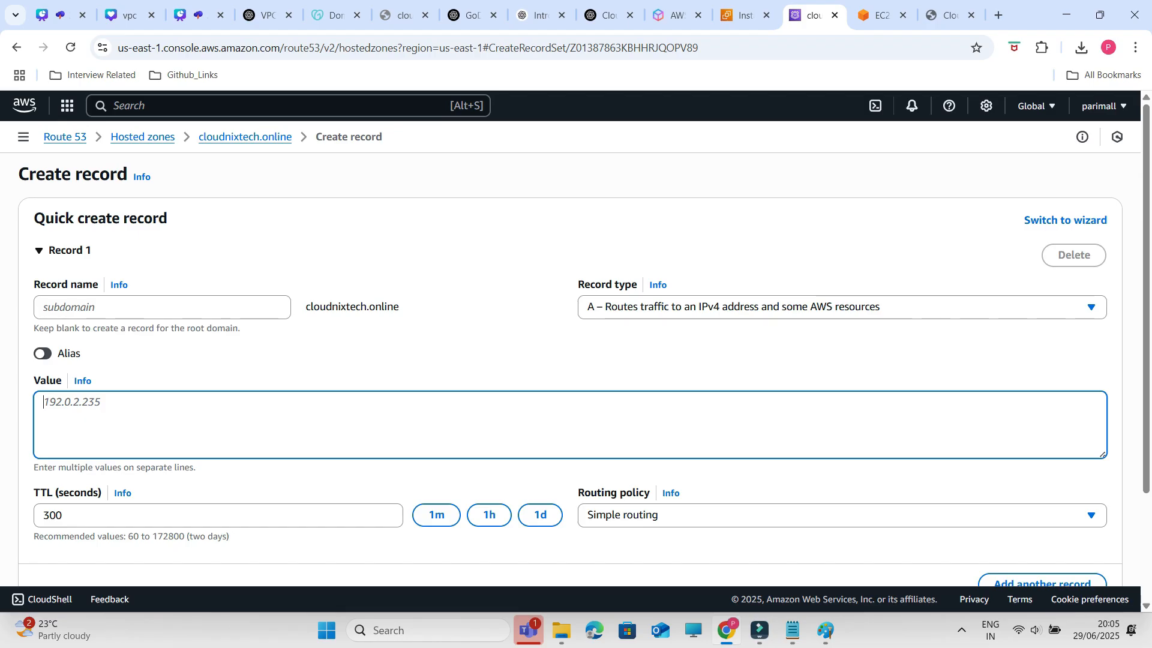
pyautogui.click(744, 15)
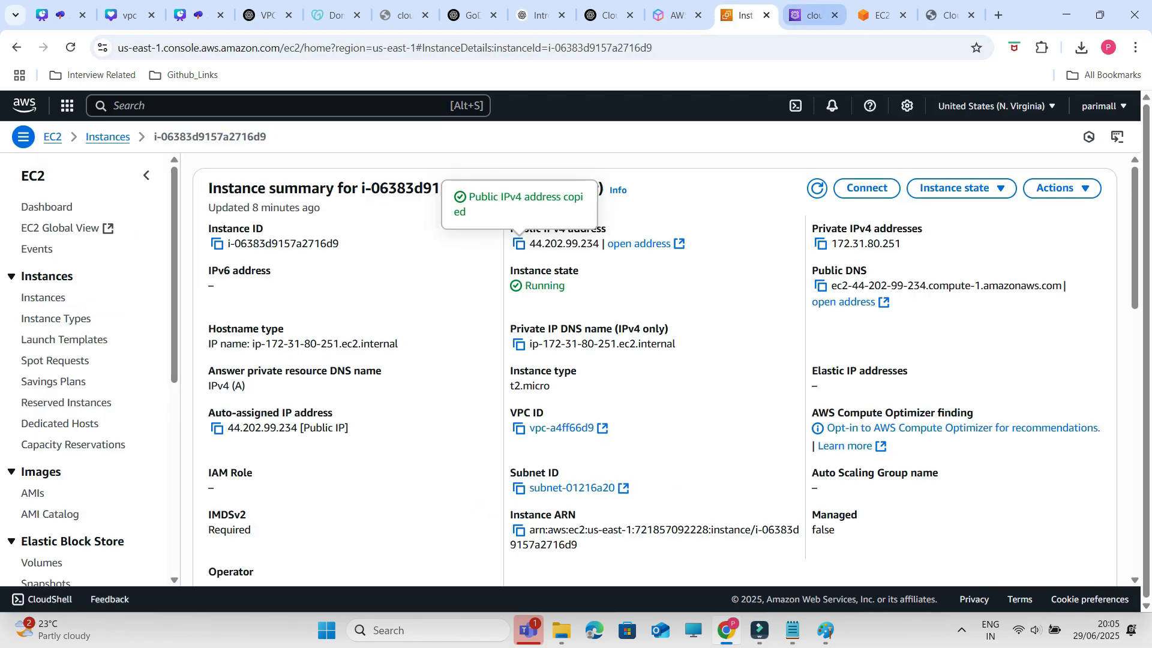
pyautogui.click(813, 16)
pyautogui.hotkey('ctrl', 'v')
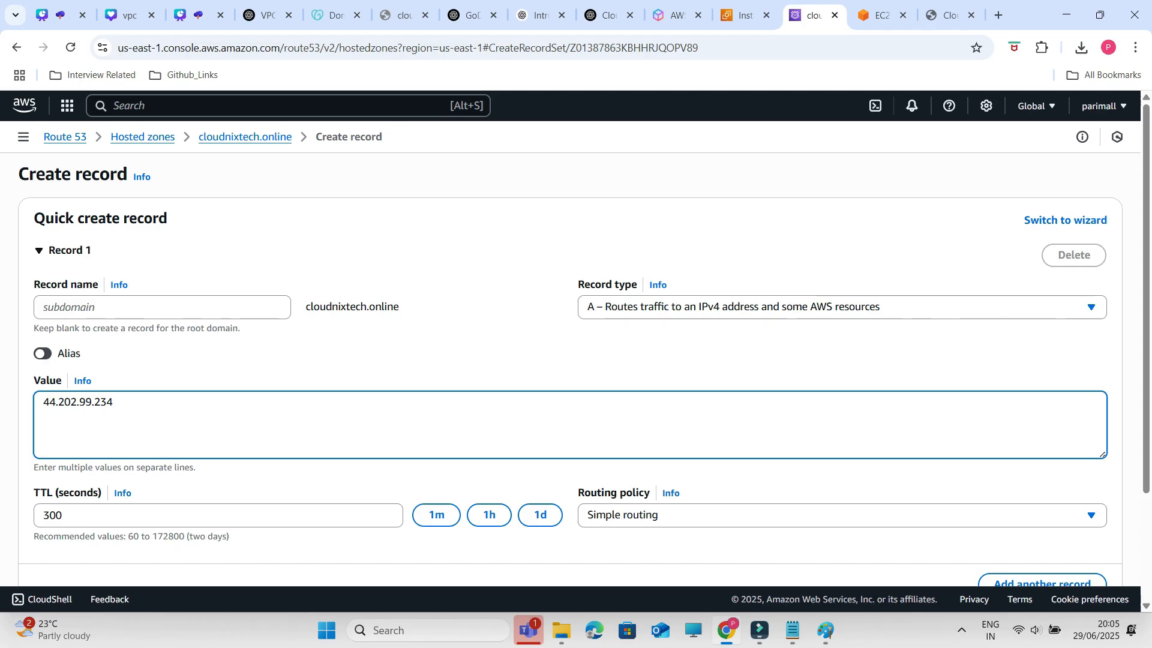
pyautogui.scroll(-1, 576, 346)
pyautogui.scroll(-2, 576, 360)
pyautogui.click(1071, 491)
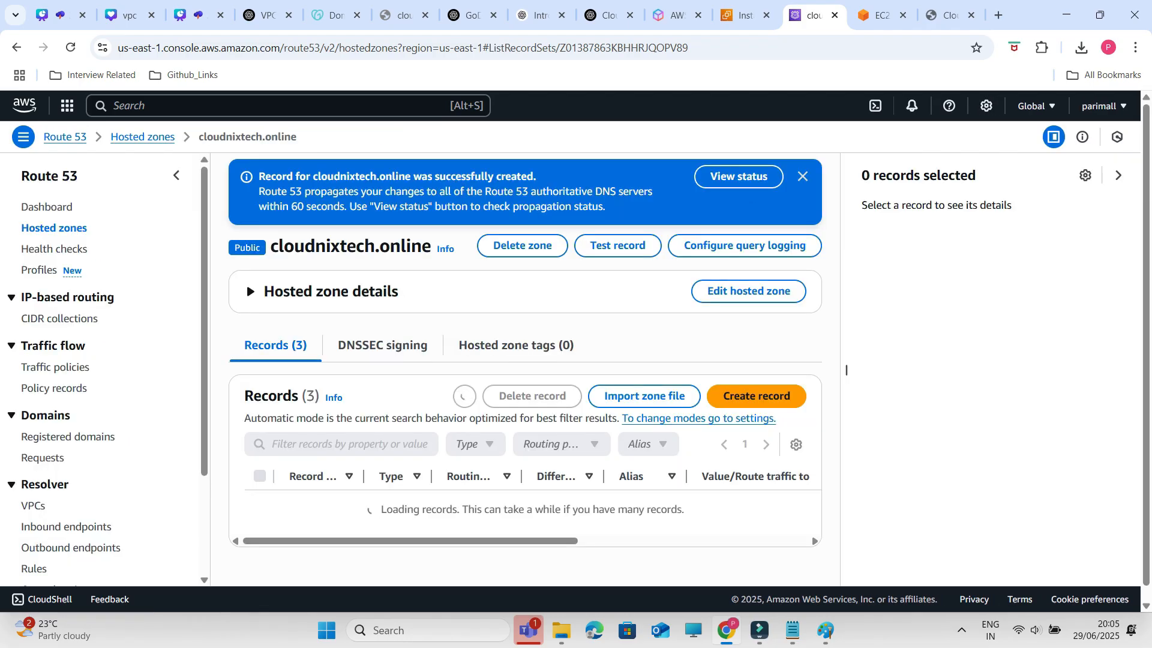
# Step: Start a new record in the cloudnixtech.online hosted zone with the name www and record type CNAME
pyautogui.click(756, 396)
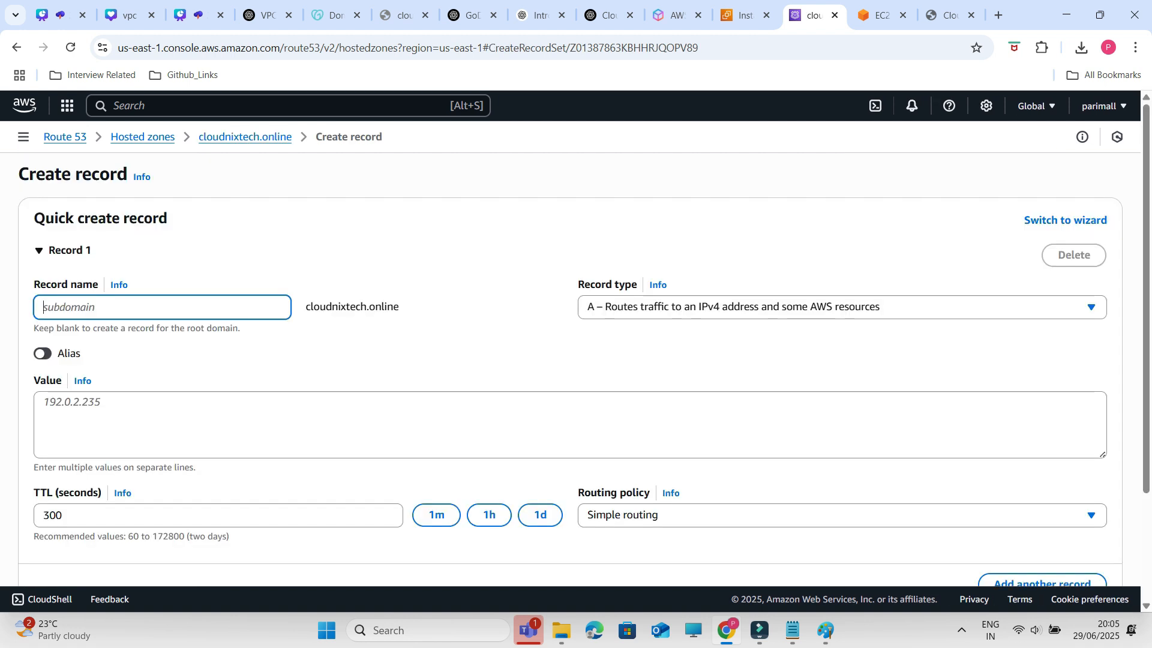
pyautogui.write('www')
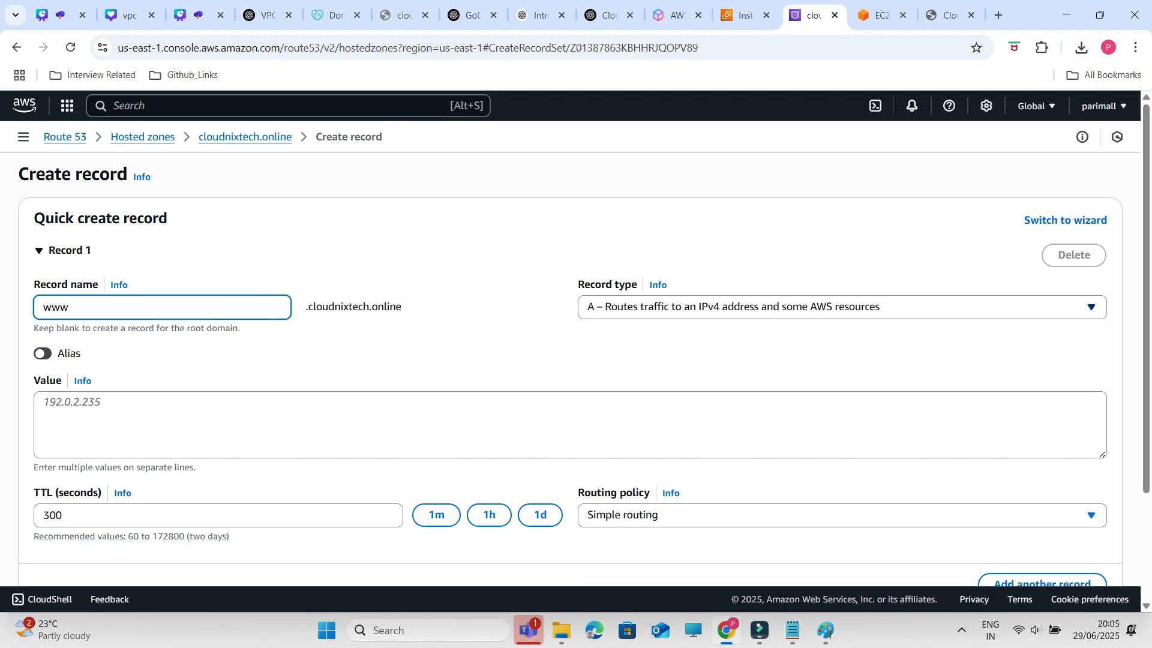
pyautogui.click(843, 307)
pyautogui.press('Down')
pyautogui.press('Down')
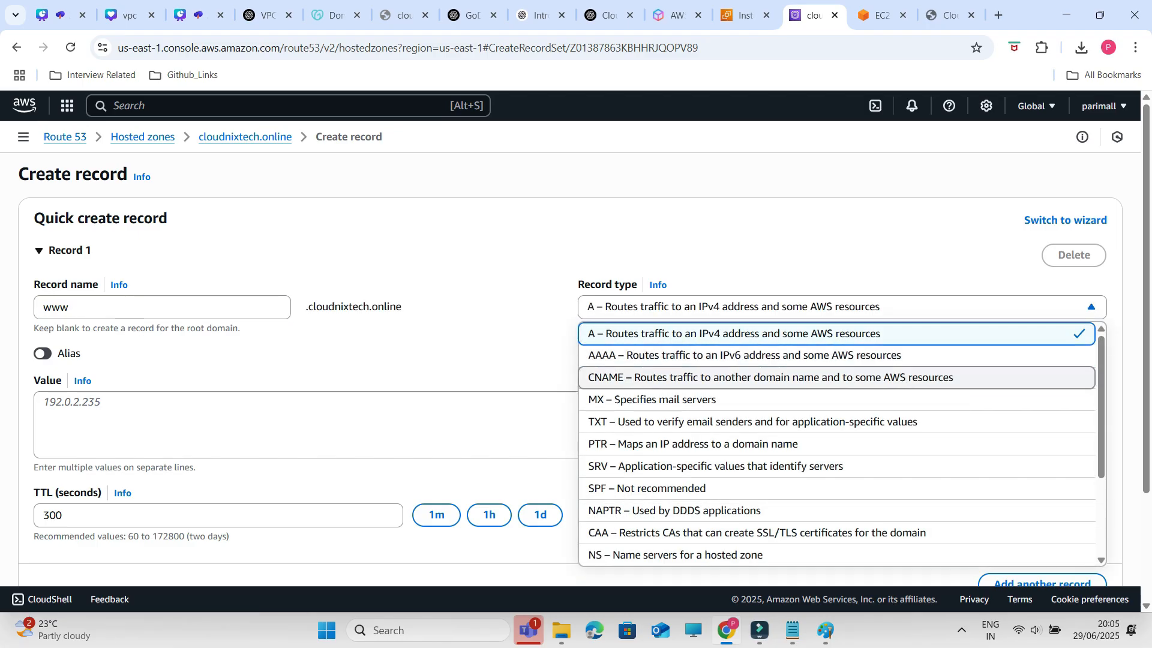
pyautogui.press('Return')
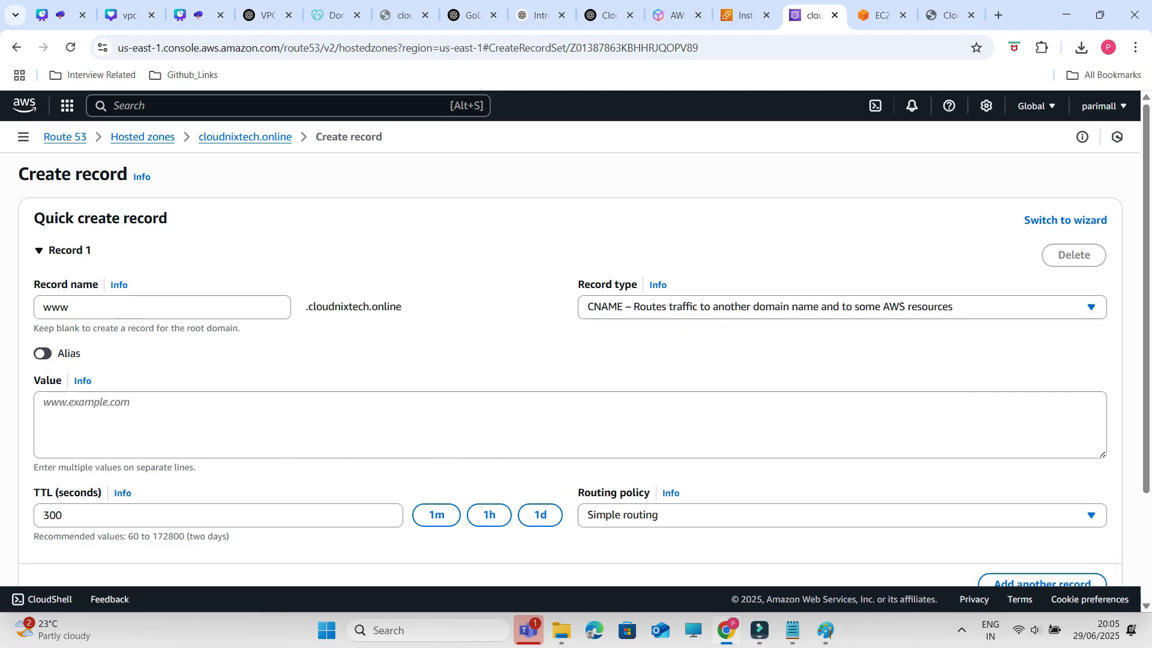
# Step: Point the www CNAME record to cloudnixtech.online with simple routing, create it, and check the hosted zone's record list
pyautogui.click(570, 425)
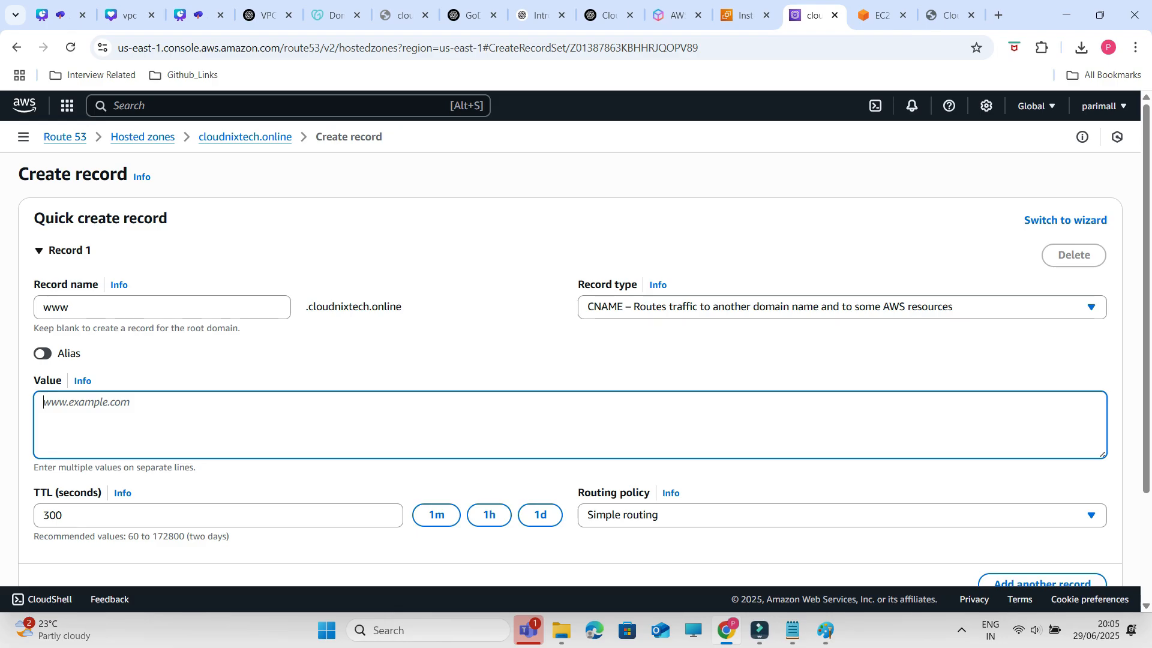
pyautogui.moveTo(308, 306); pyautogui.dragTo(401, 307)
pyautogui.click(336, 420)
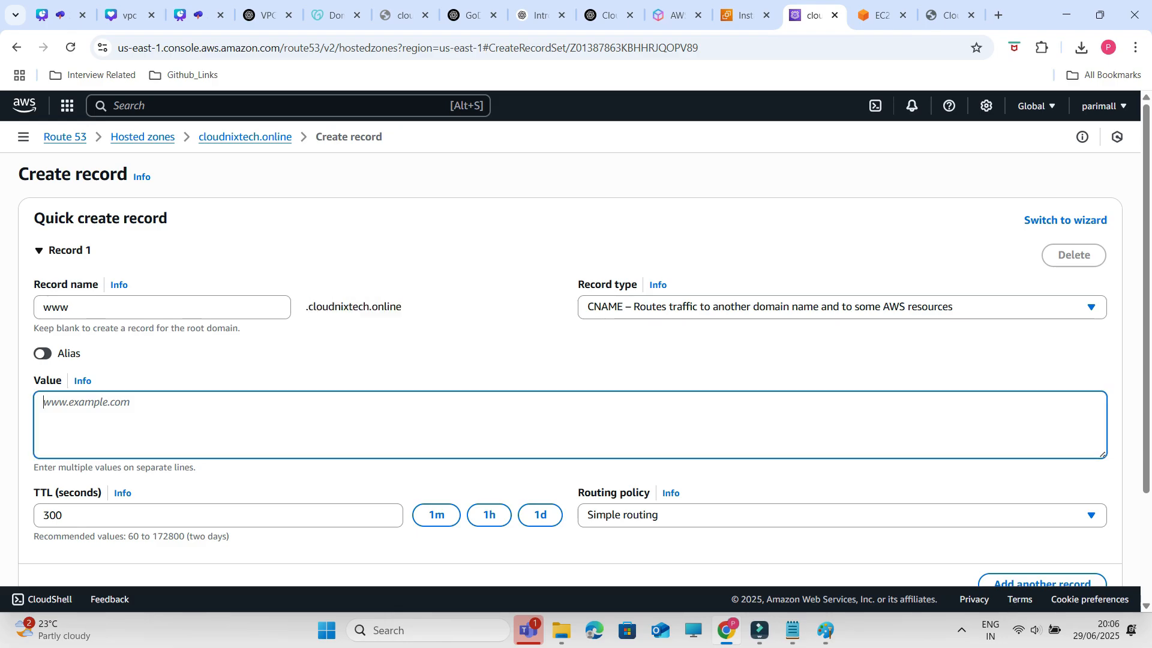
pyautogui.hotkey('ctrl', 'v')
pyautogui.scroll(-1, 576, 360)
pyautogui.click(842, 440)
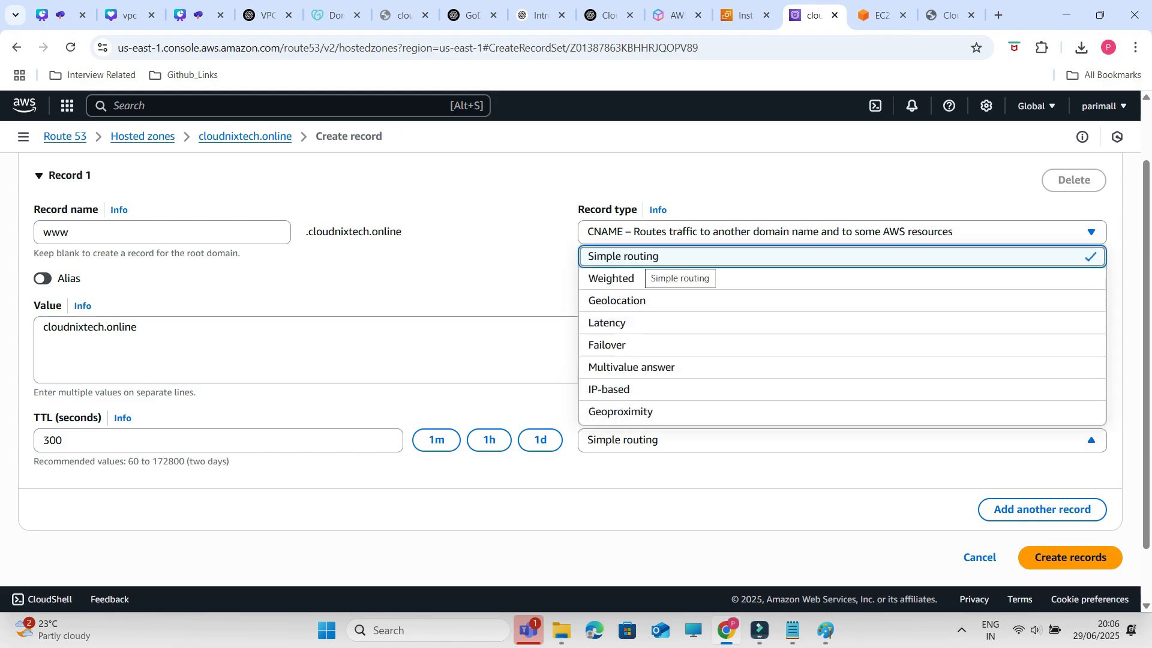
pyautogui.click(638, 257)
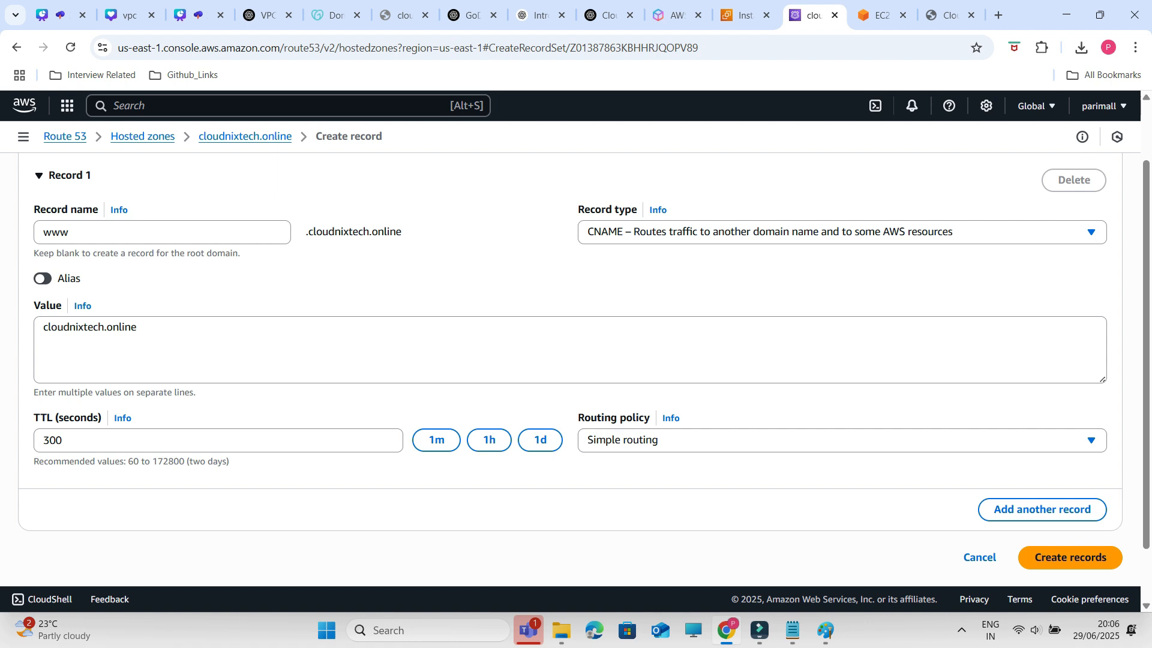
pyautogui.click(1070, 558)
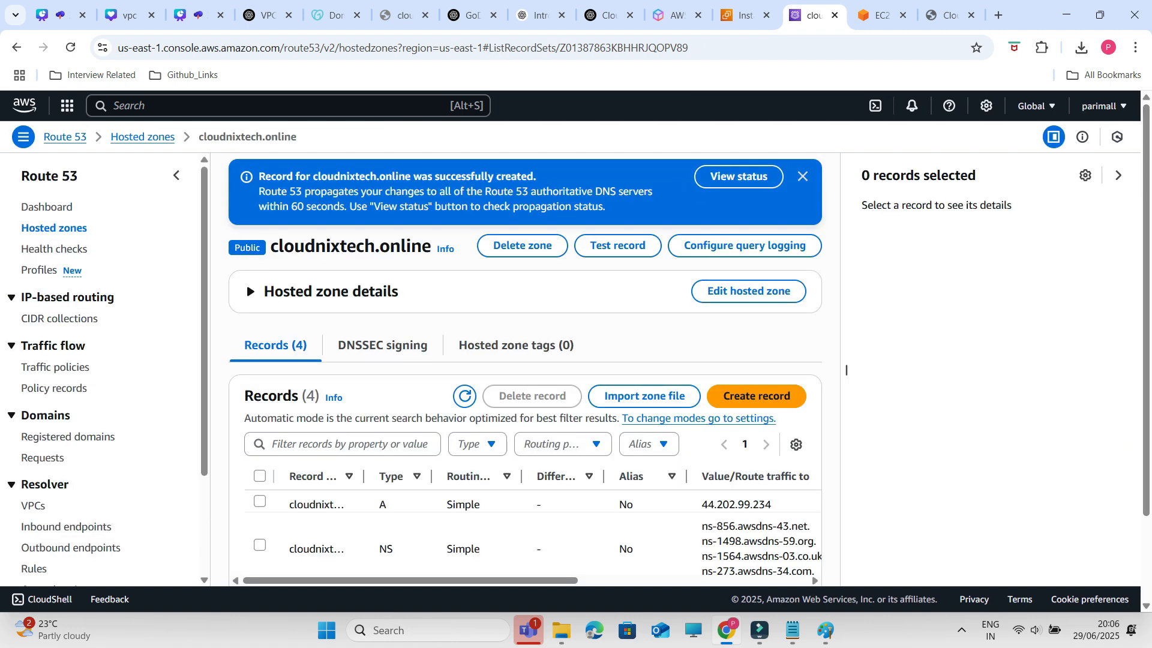
pyautogui.scroll(-2, 847, 370)
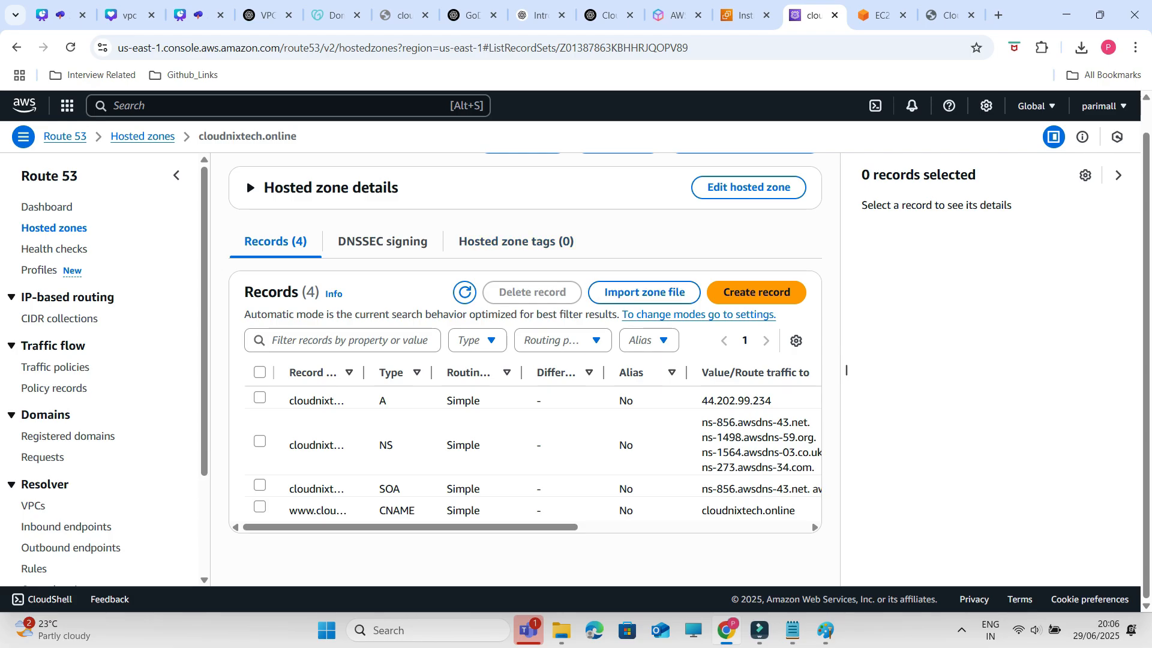
# Step: Copy the cloudnixtech.online address from its browser tab and reload the site to test whether the domain resolves
pyautogui.hotkey('ctrl', '6')
pyautogui.hotkey('ctrl', 'c')
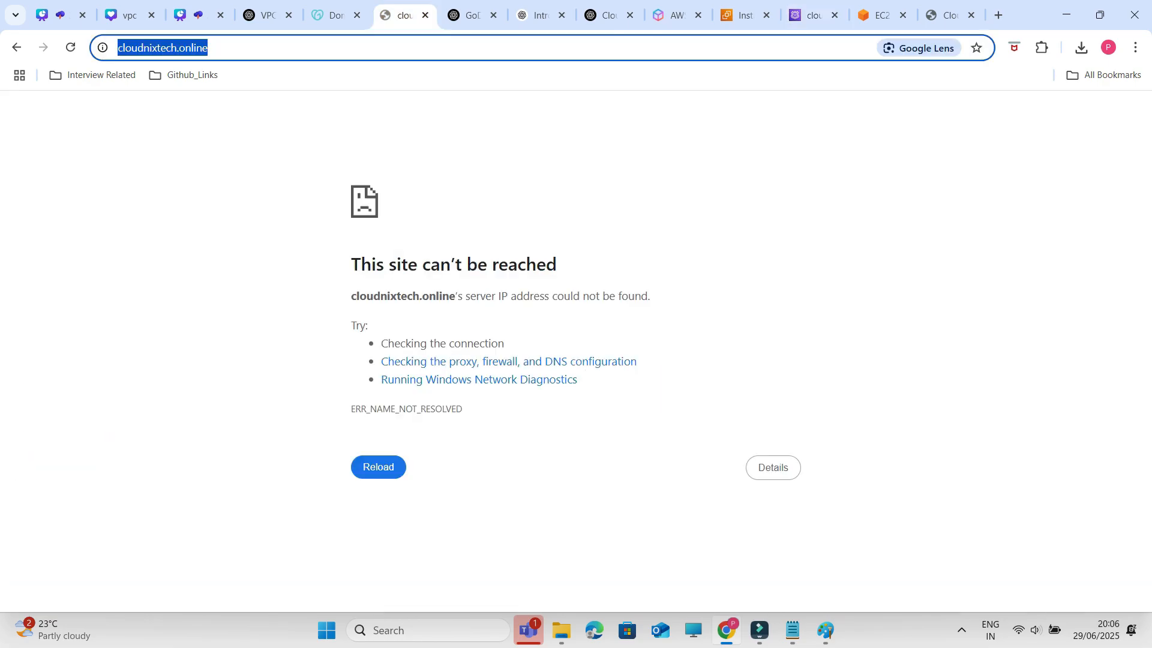
pyautogui.click(71, 48)
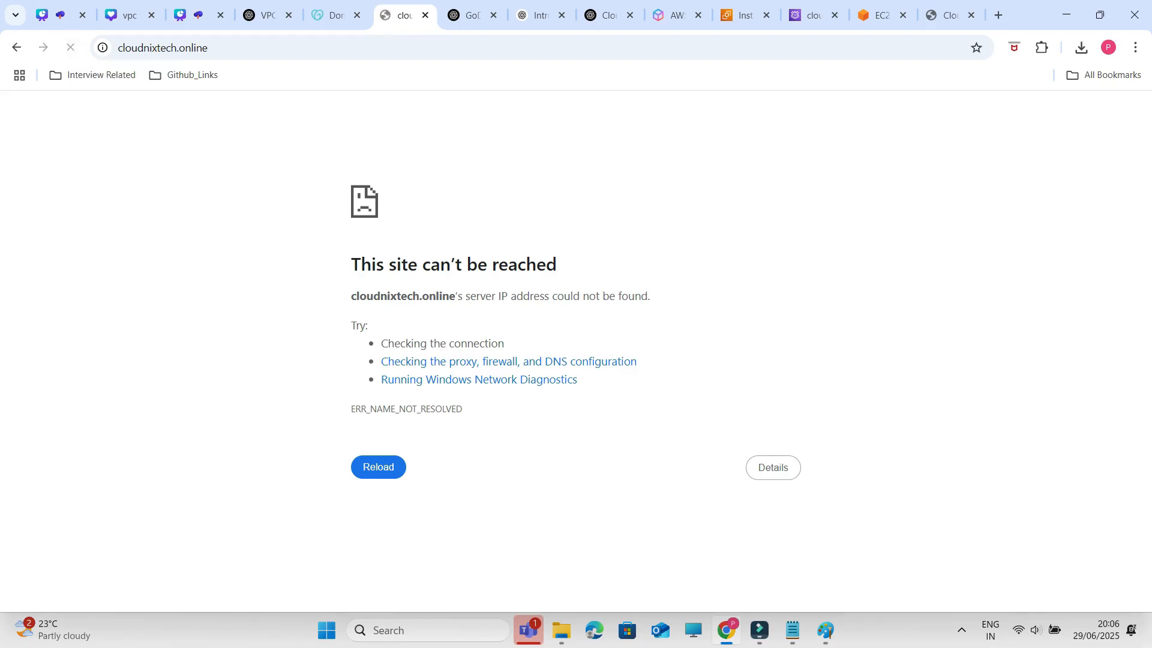
pyautogui.click(70, 48)
pyautogui.click(70, 47)
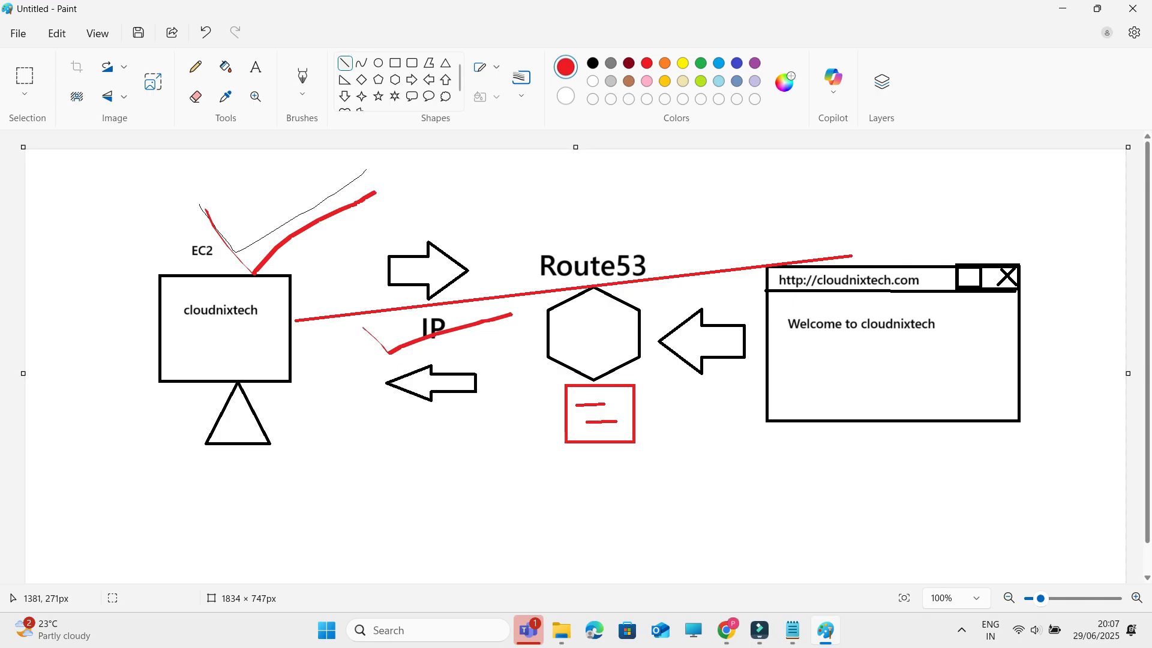
# Step: Add a red text label "A - 44.202.99.234" below the Route53 diagram in Paint, using the EC2 instance's public IPv4 address
pyautogui.click(256, 67)
pyautogui.click(669, 466)
pyautogui.write('A ')
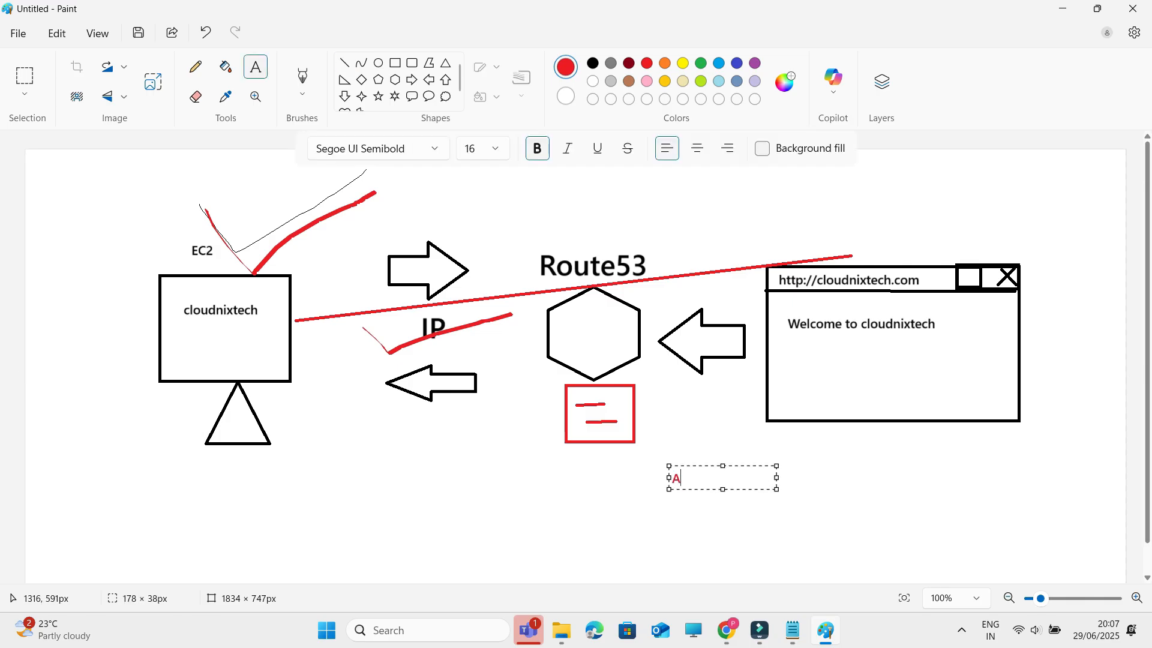
pyautogui.write('-')
pyautogui.hotkey('ctrl', 'v')
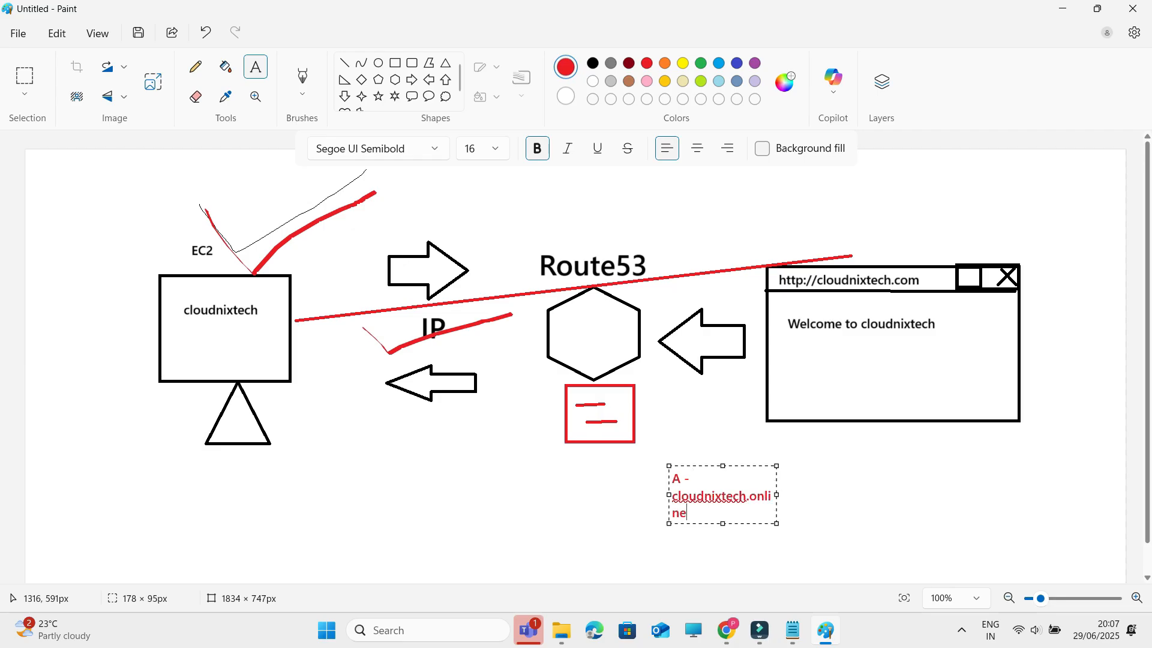
pyautogui.hotkey('ctrl', 'z')
pyautogui.hotkey('alt', 'Tab')
pyautogui.click(744, 16)
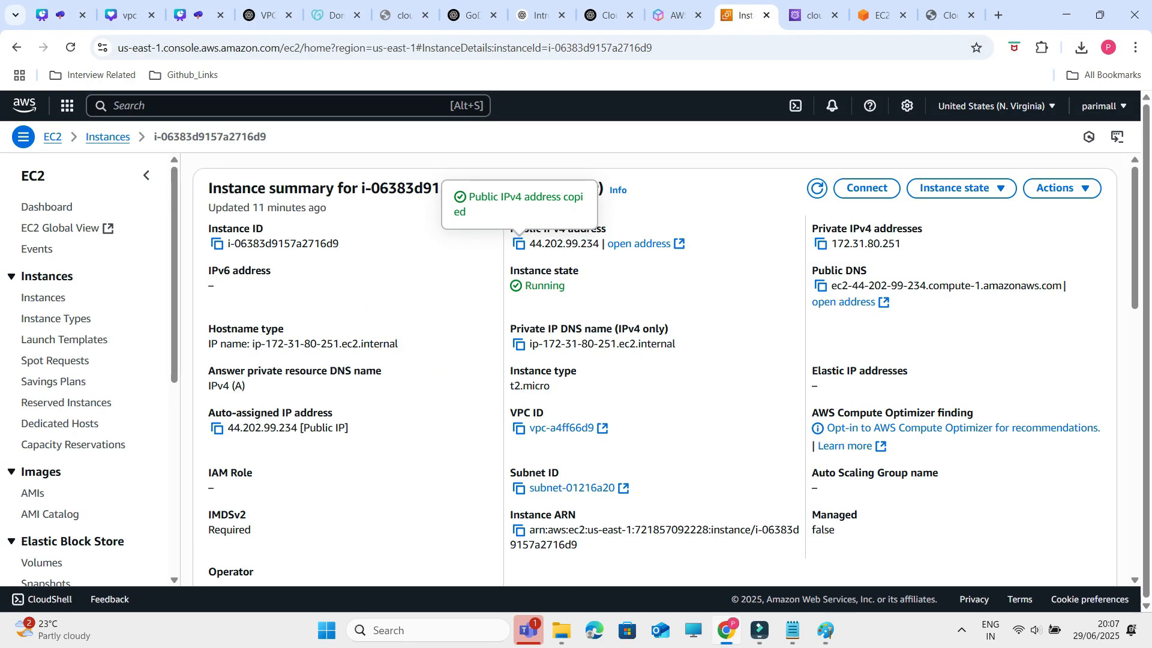
pyautogui.click(826, 630)
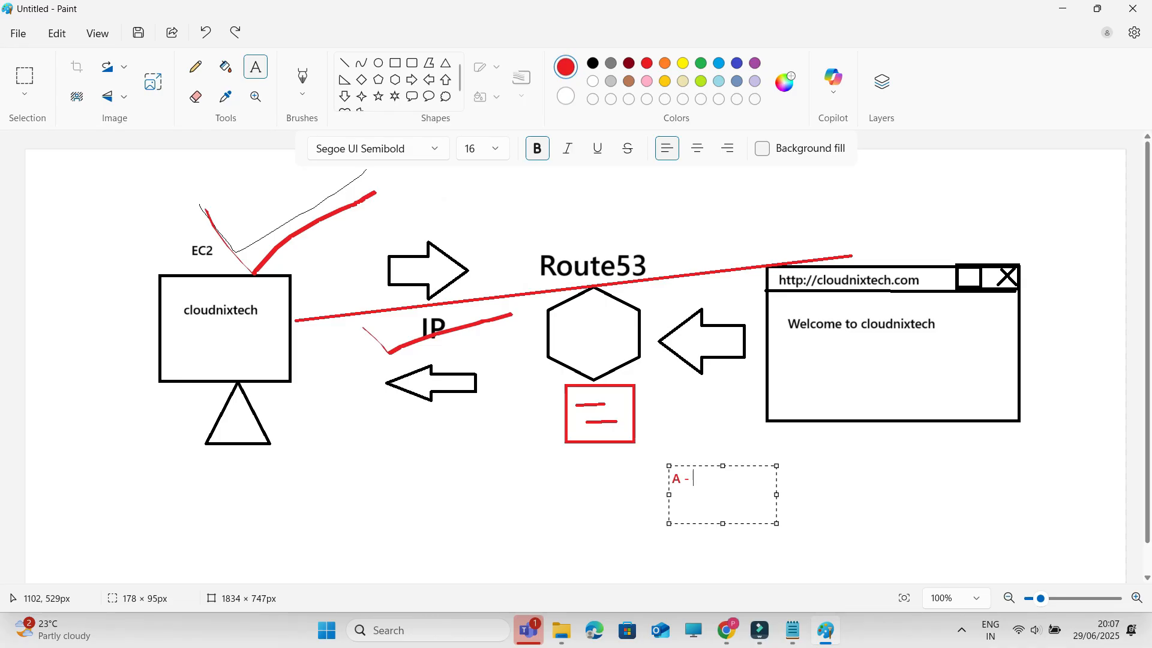
pyautogui.write('44.202.99.234')
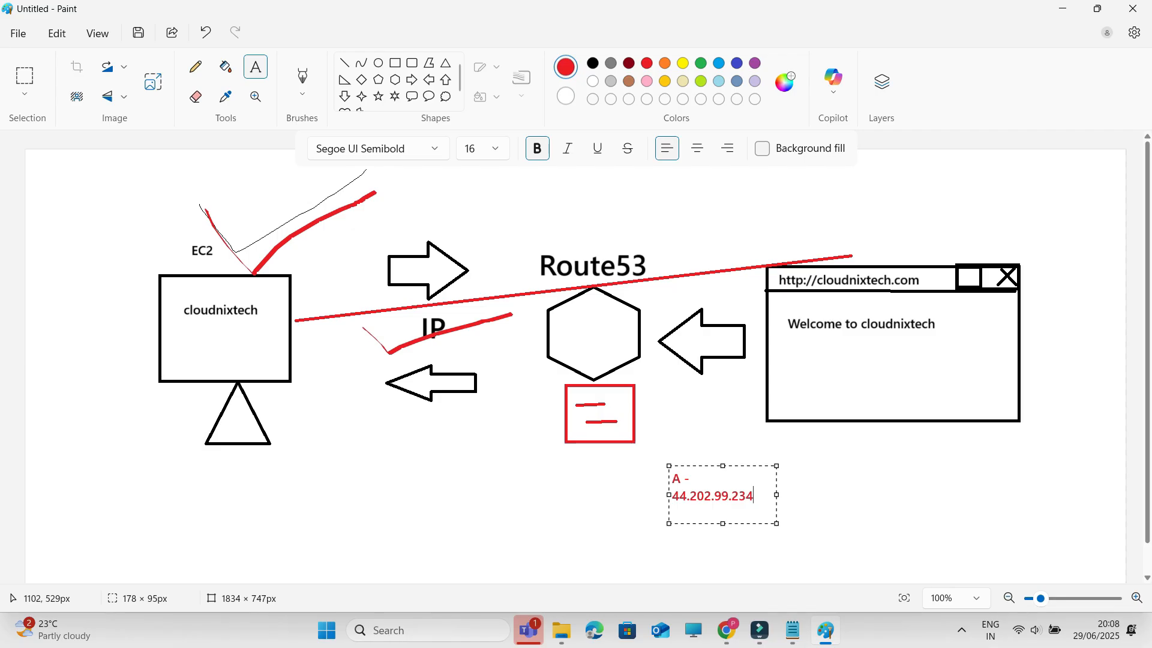
# Step: Extend the A record label with "<- cloudnixtech.online" and widen the text box so it fits on one line
pyautogui.moveTo(777, 495); pyautogui.dragTo(877, 493)
pyautogui.write('<- cloudnixtech.on;ine')
pyautogui.press('BackSpace')
pyautogui.press('BackSpace')
pyautogui.press('BackSpace')
pyautogui.press('BackSpace')
pyautogui.write('line')
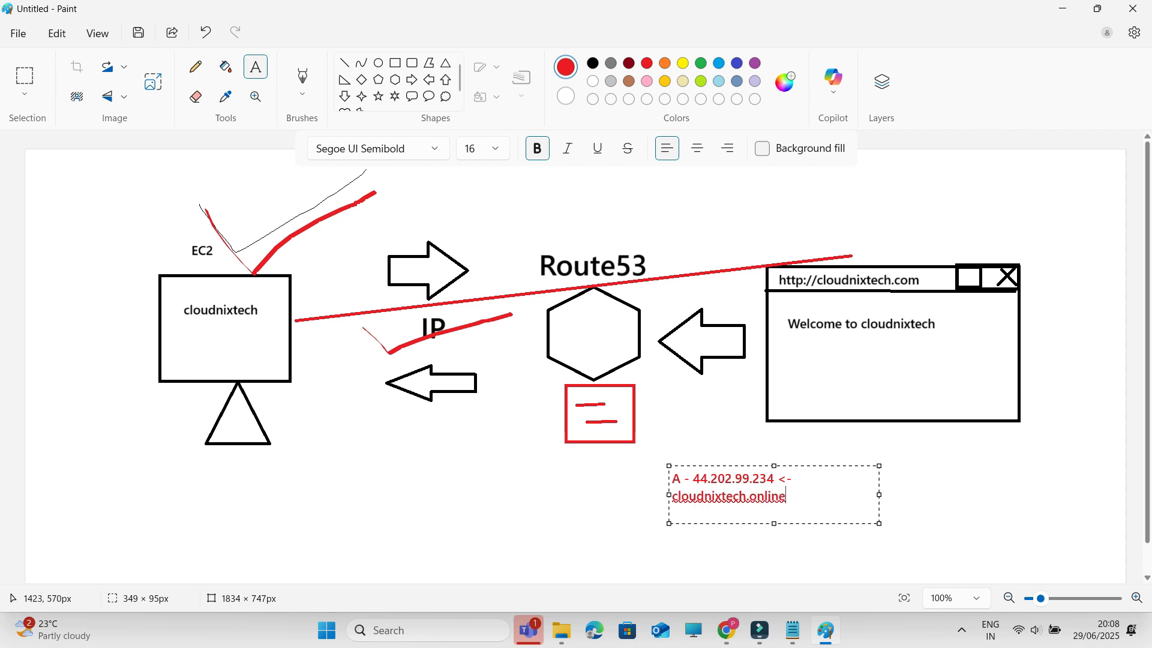
pyautogui.moveTo(879, 495); pyautogui.dragTo(974, 494)
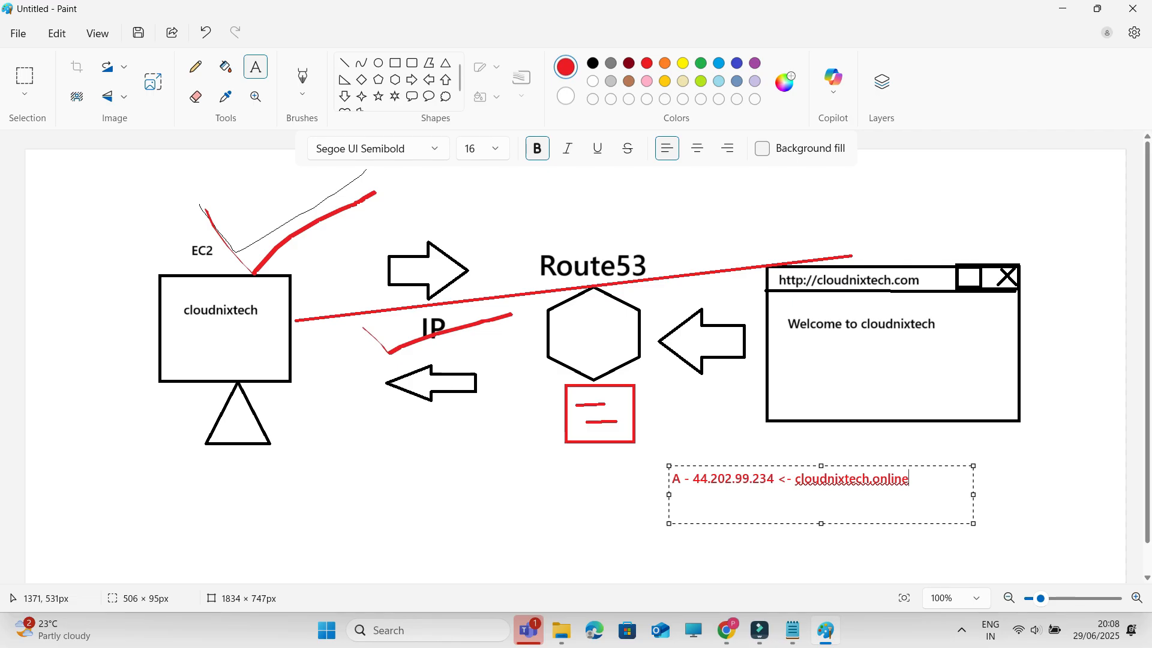
pyautogui.write('www.cloudnixtech.online')
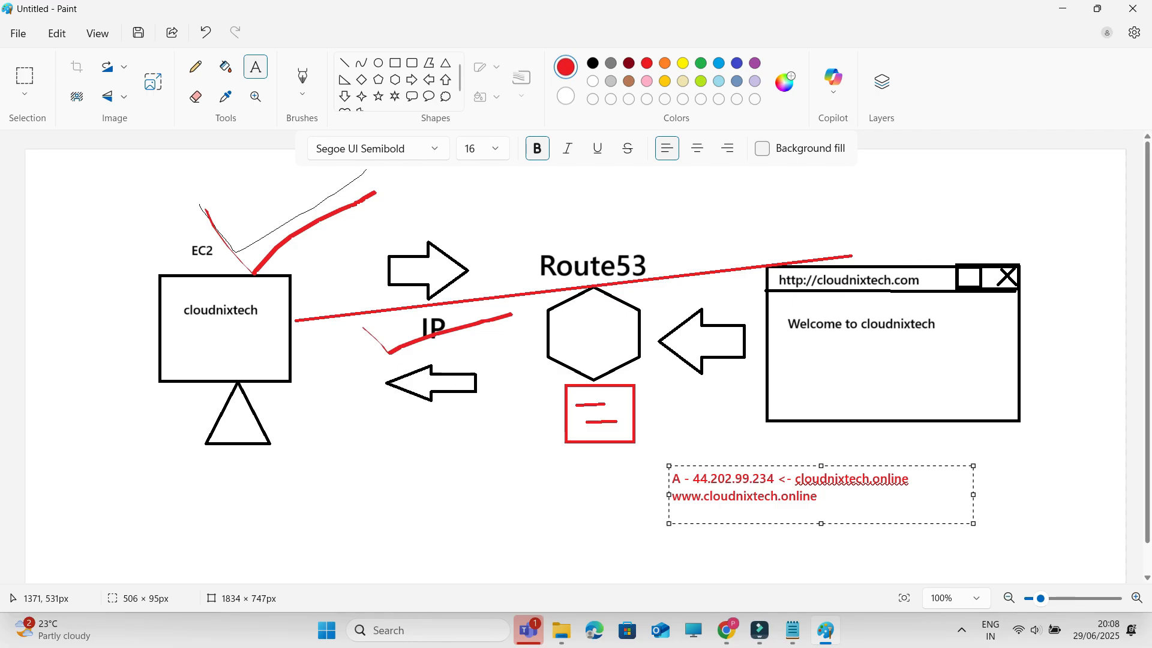
pyautogui.write('cname')
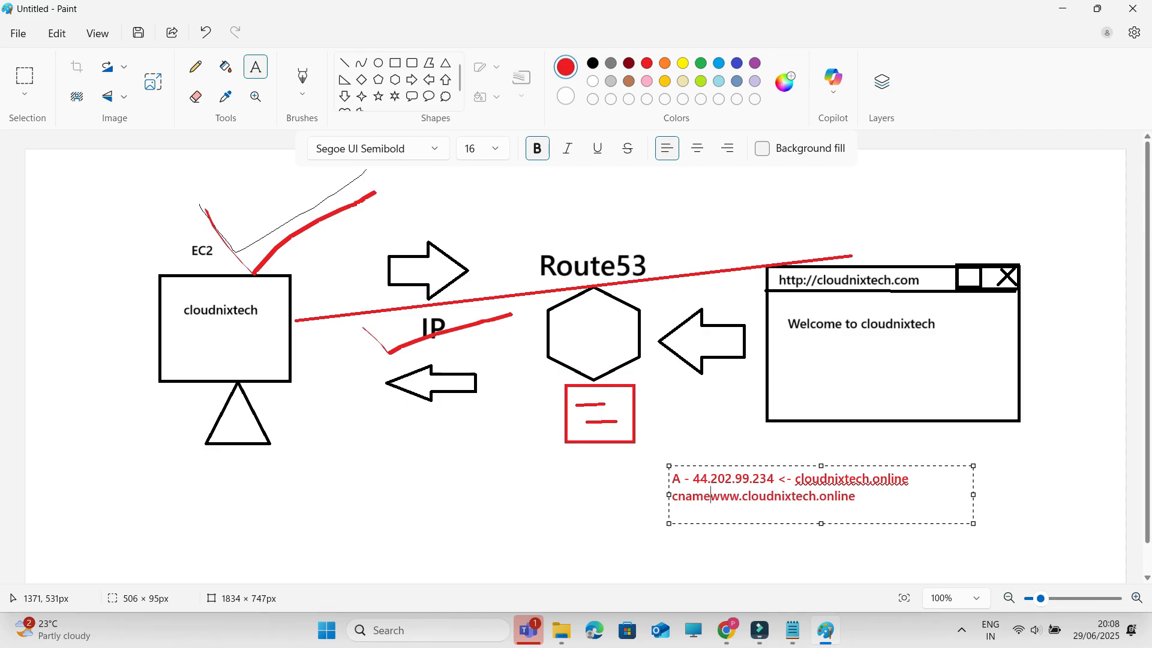
pyautogui.write(' = cloud')
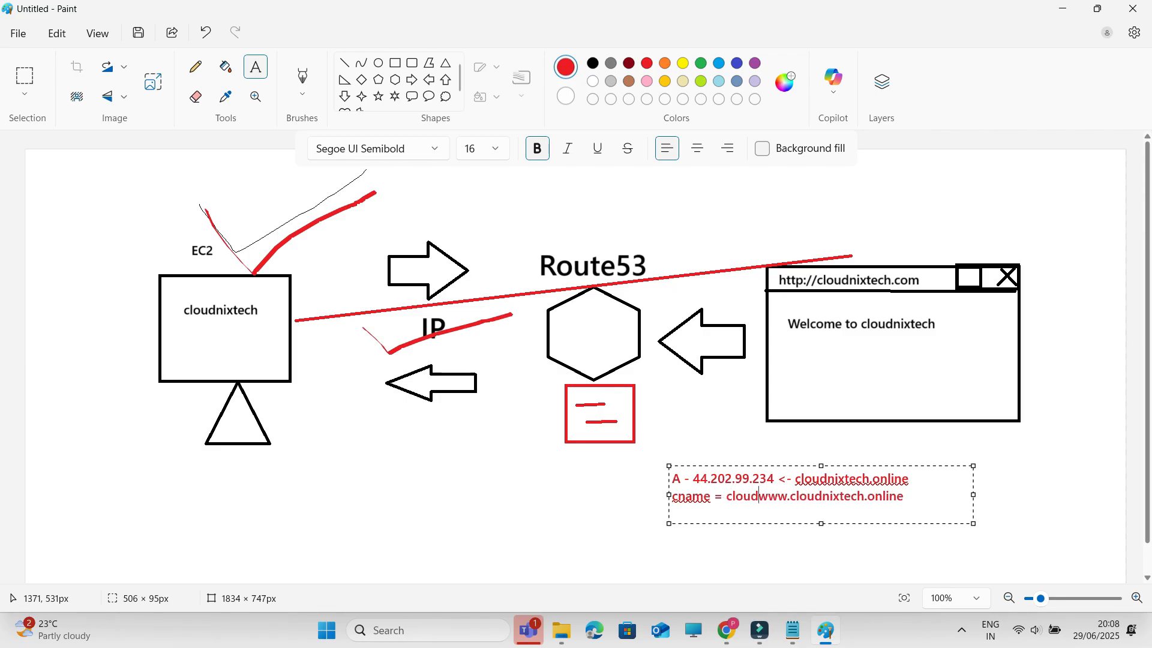
pyautogui.write('nixte')
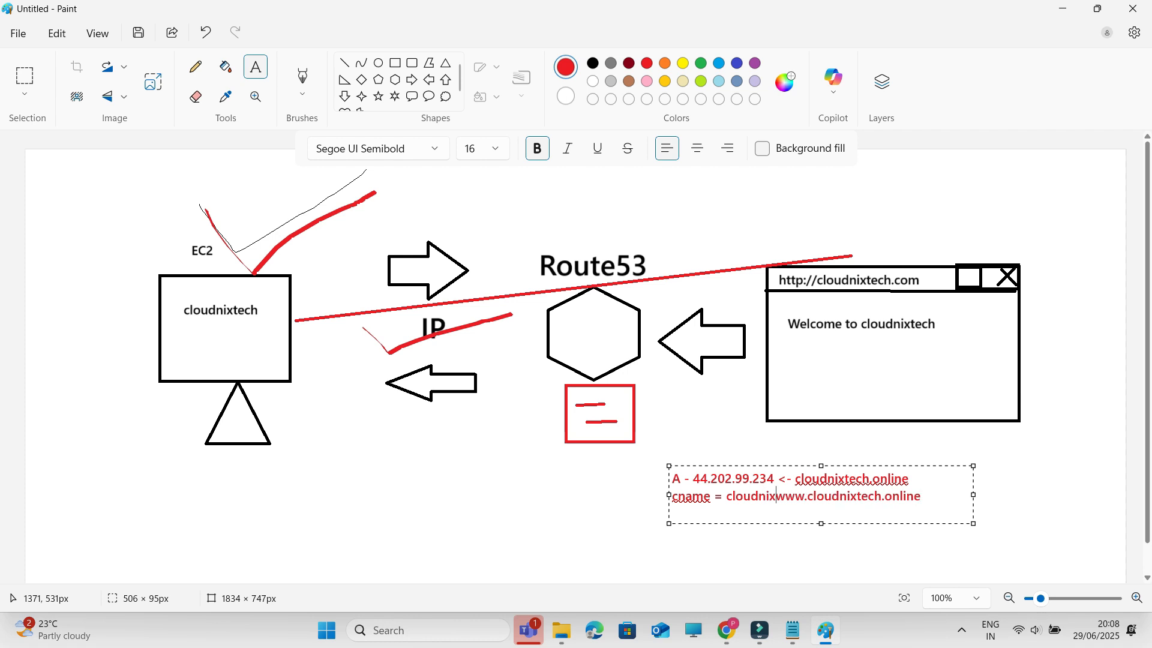
pyautogui.write('ch ')
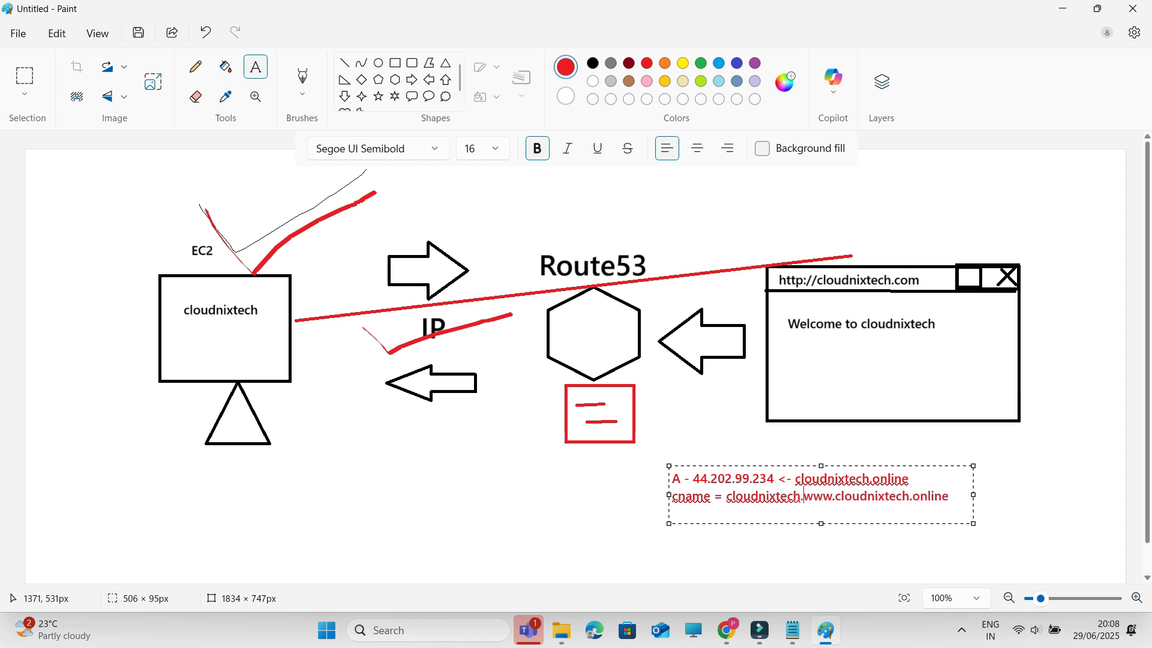
pyautogui.write('oniine')
pyautogui.press('Return')
pyautogui.write('=')
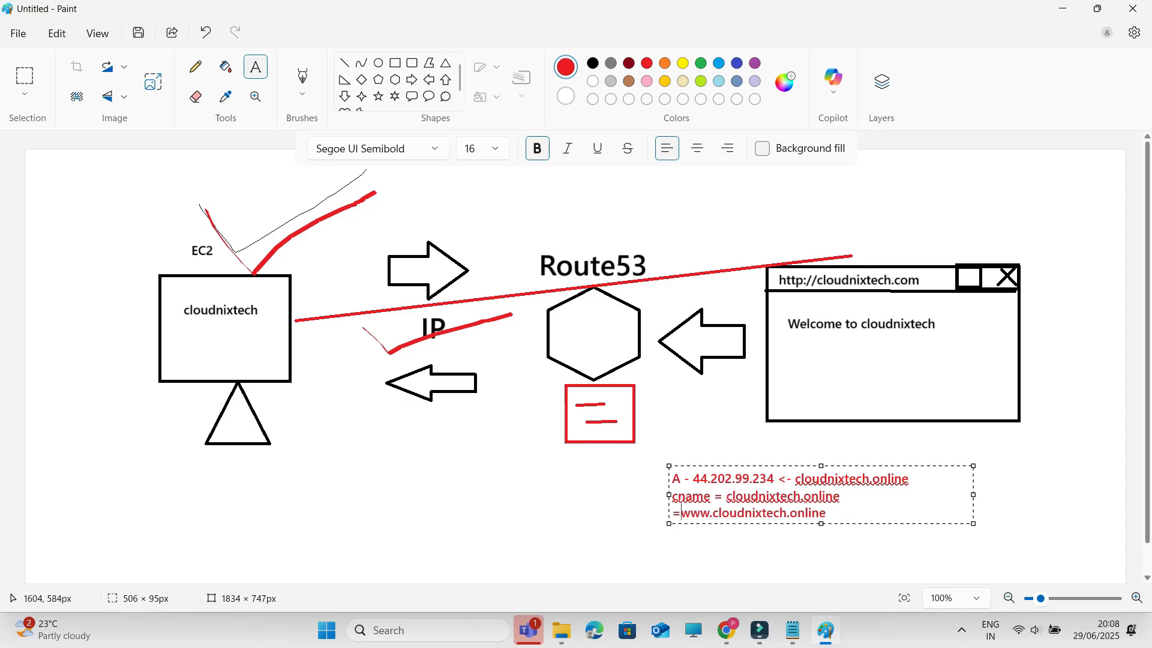
pyautogui.moveTo(973, 495); pyautogui.dragTo(1125, 485)
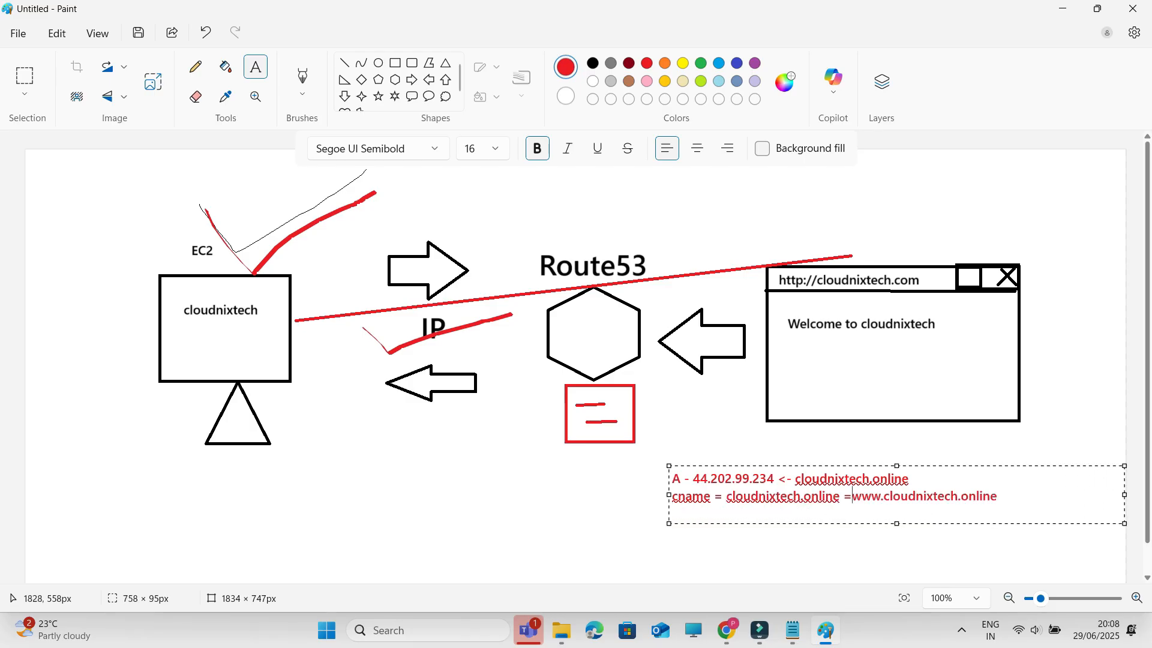
# Step: Highlight the A record line and the cname line of the label in turn to review both mappings
pyautogui.moveTo(672, 478); pyautogui.dragTo(912, 478)
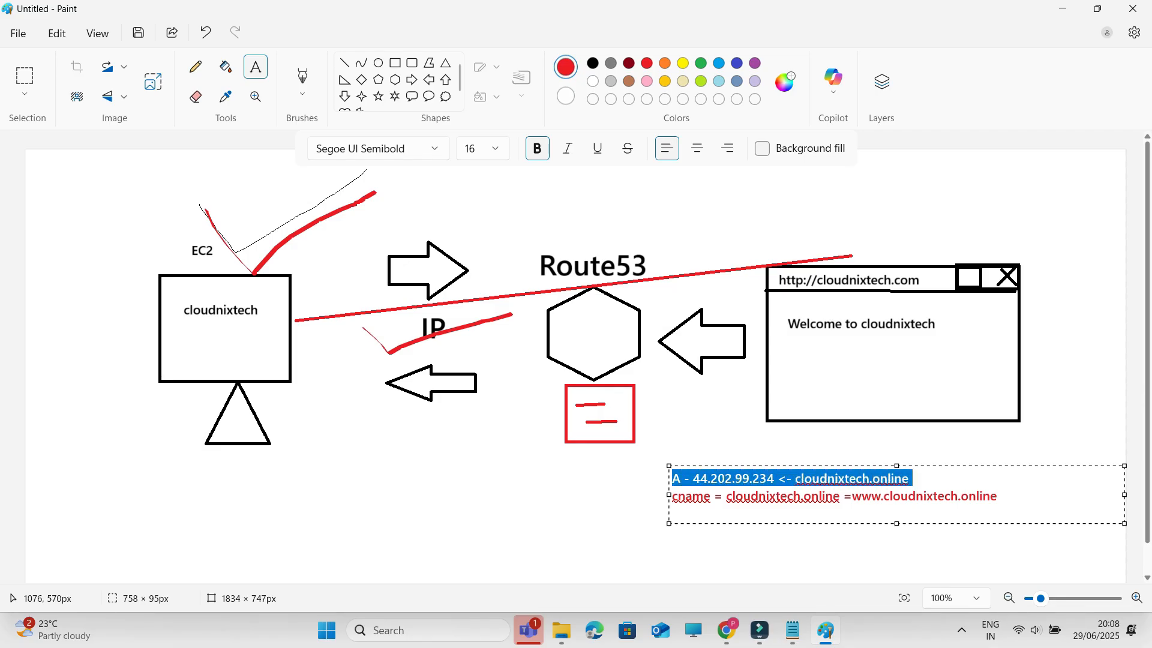
pyautogui.click(681, 479)
pyautogui.moveTo(672, 479); pyautogui.dragTo(912, 479)
pyautogui.click(733, 496)
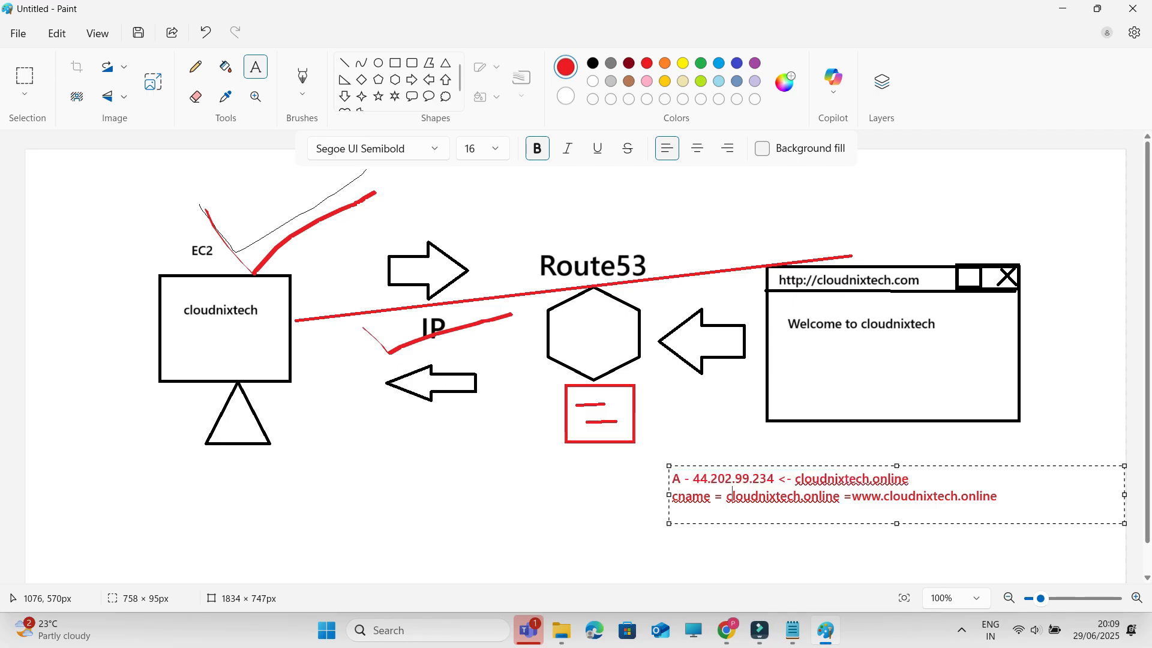
pyautogui.moveTo(672, 496); pyautogui.dragTo(999, 497)
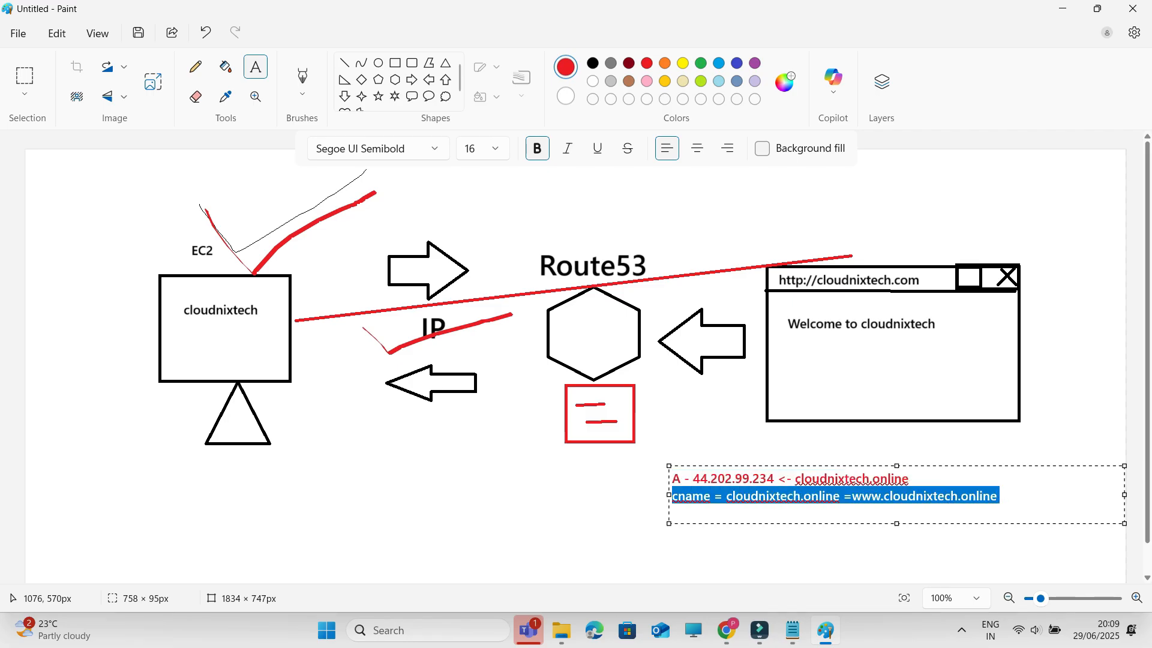
# Step: Switch back to Chrome and reload cloudnixtech.online to check whether the domain serves the CloudNixTech page
pyautogui.click(727, 630)
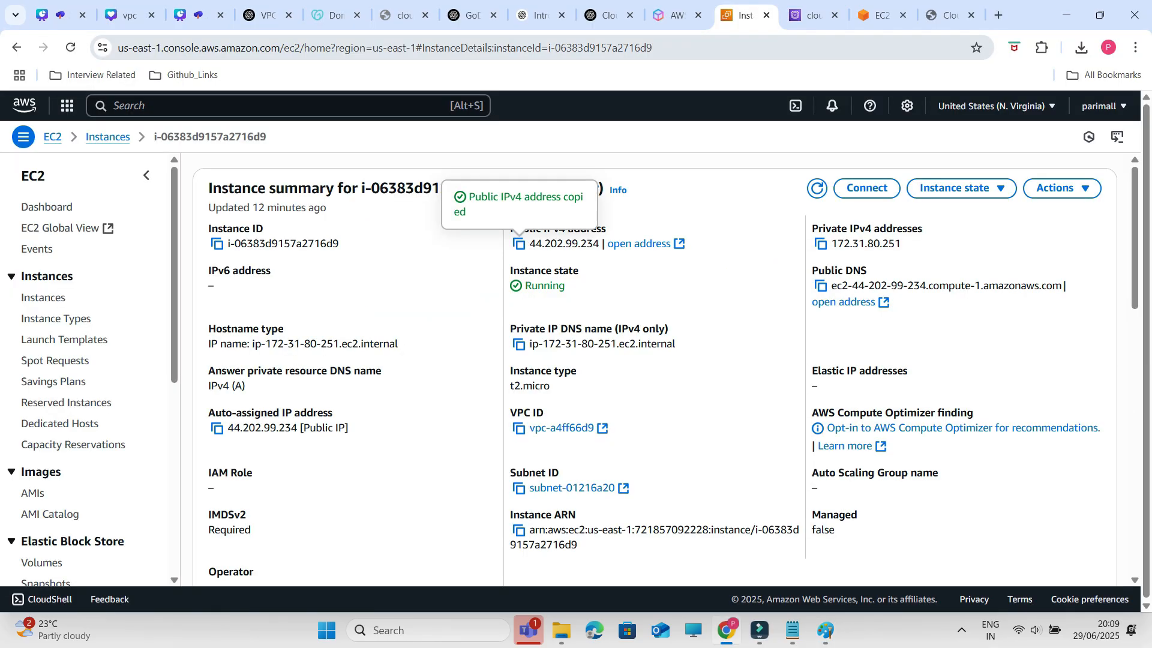
pyautogui.click(403, 16)
pyautogui.click(70, 48)
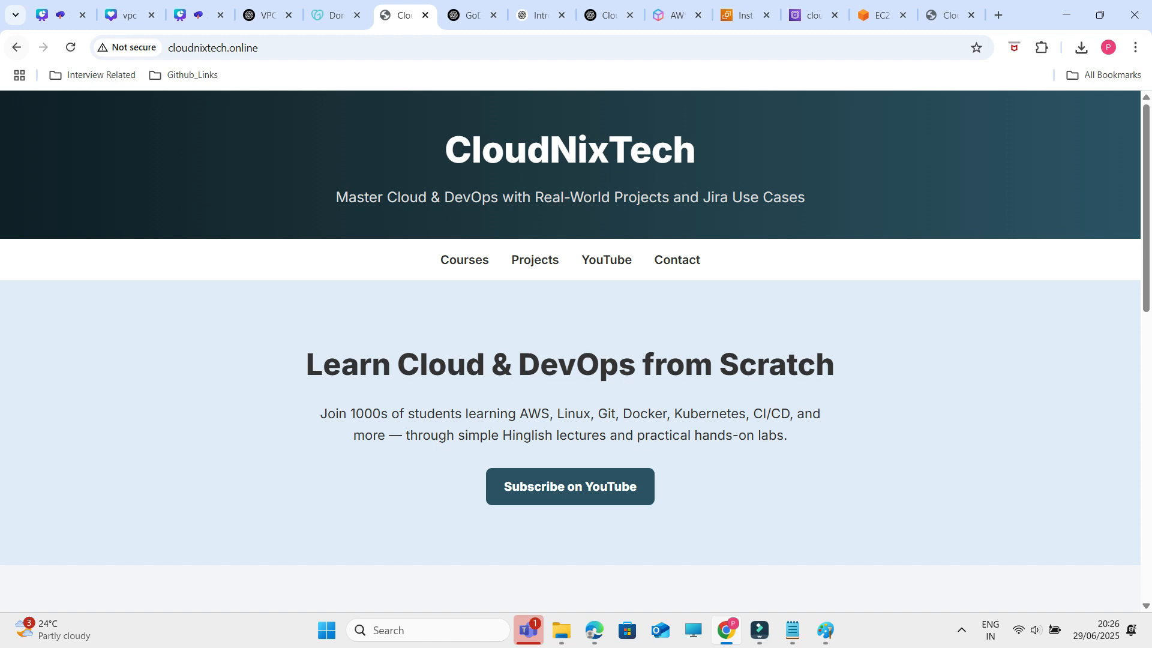
pyautogui.click(70, 47)
pyautogui.click(71, 48)
pyautogui.click(70, 47)
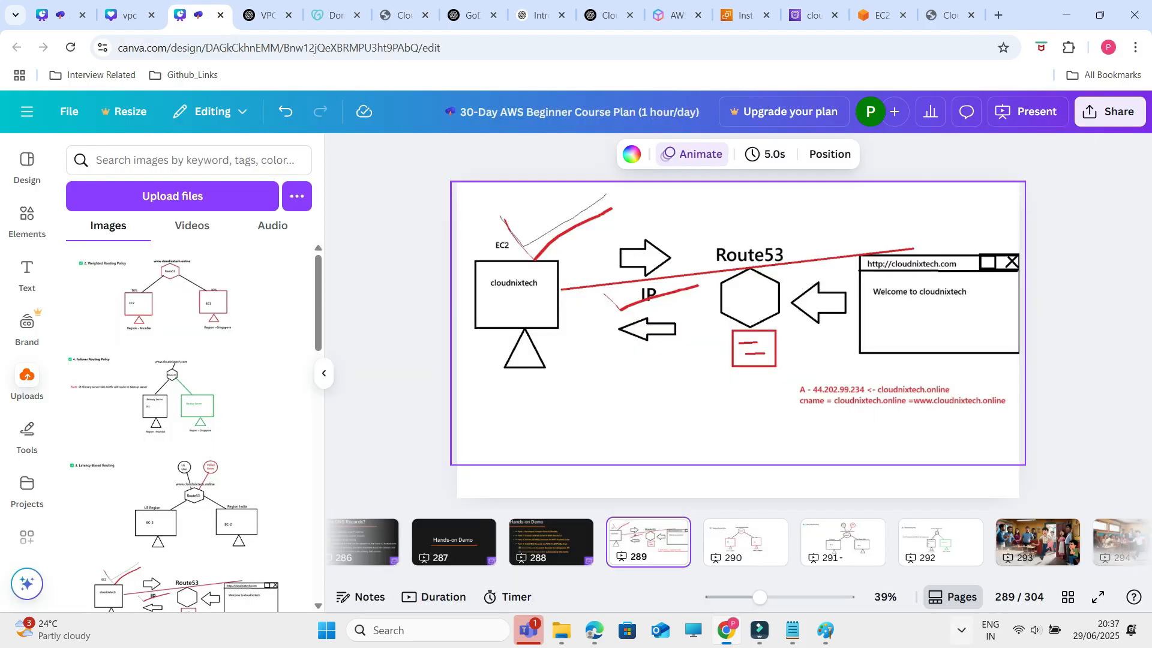
# Step: Present the Route53 diagram slide of the Canva deck full screen, and advance to the Weighted Routing Policy slide
pyautogui.click(988, 322)
pyautogui.click(1027, 112)
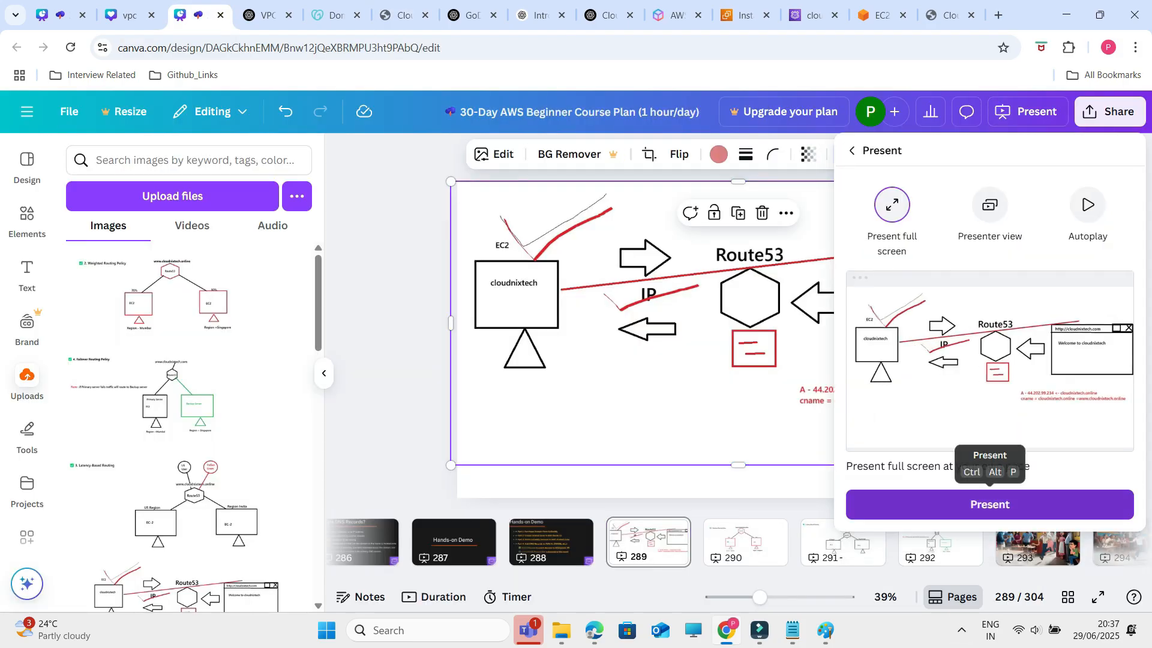
pyautogui.click(977, 504)
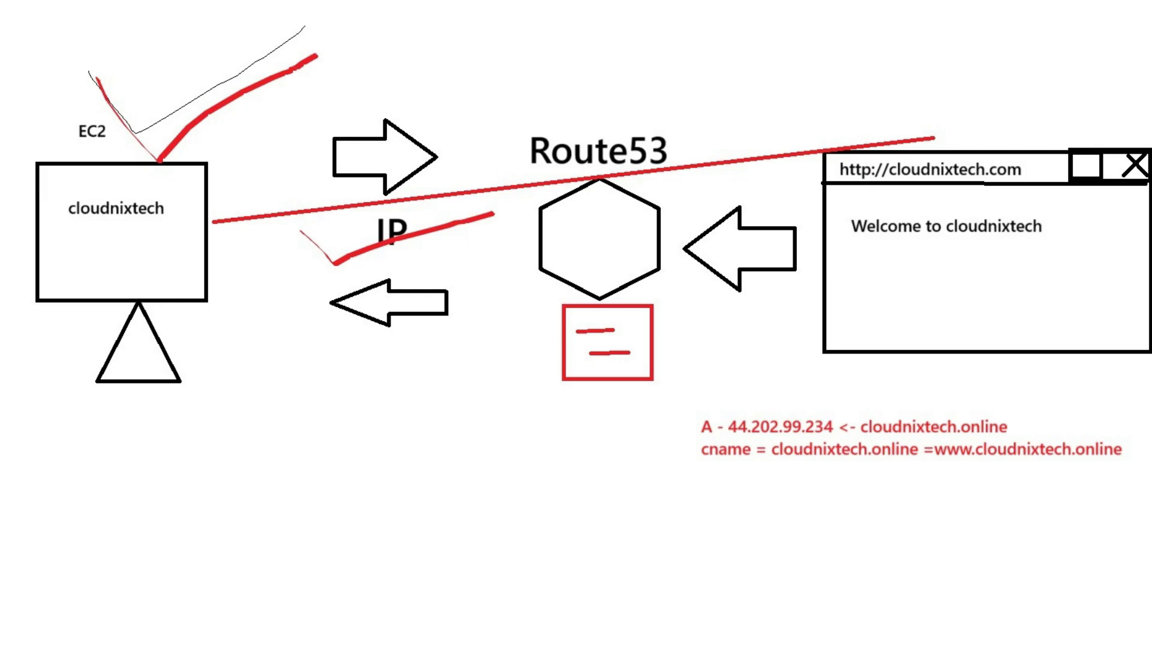
pyautogui.press('Right')
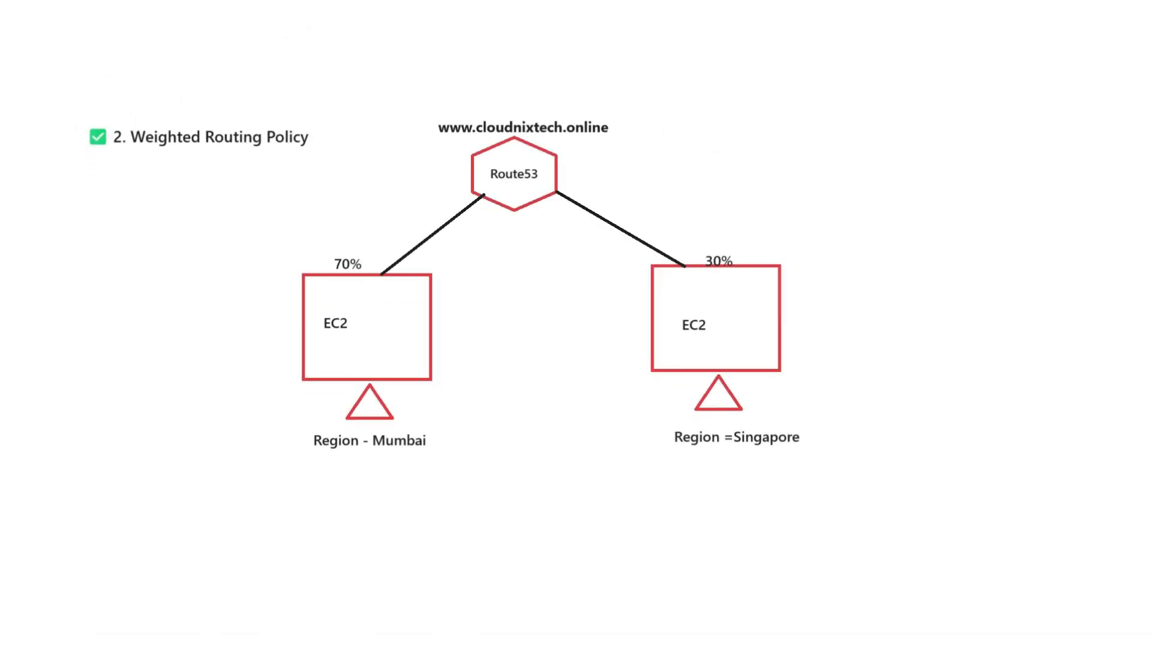